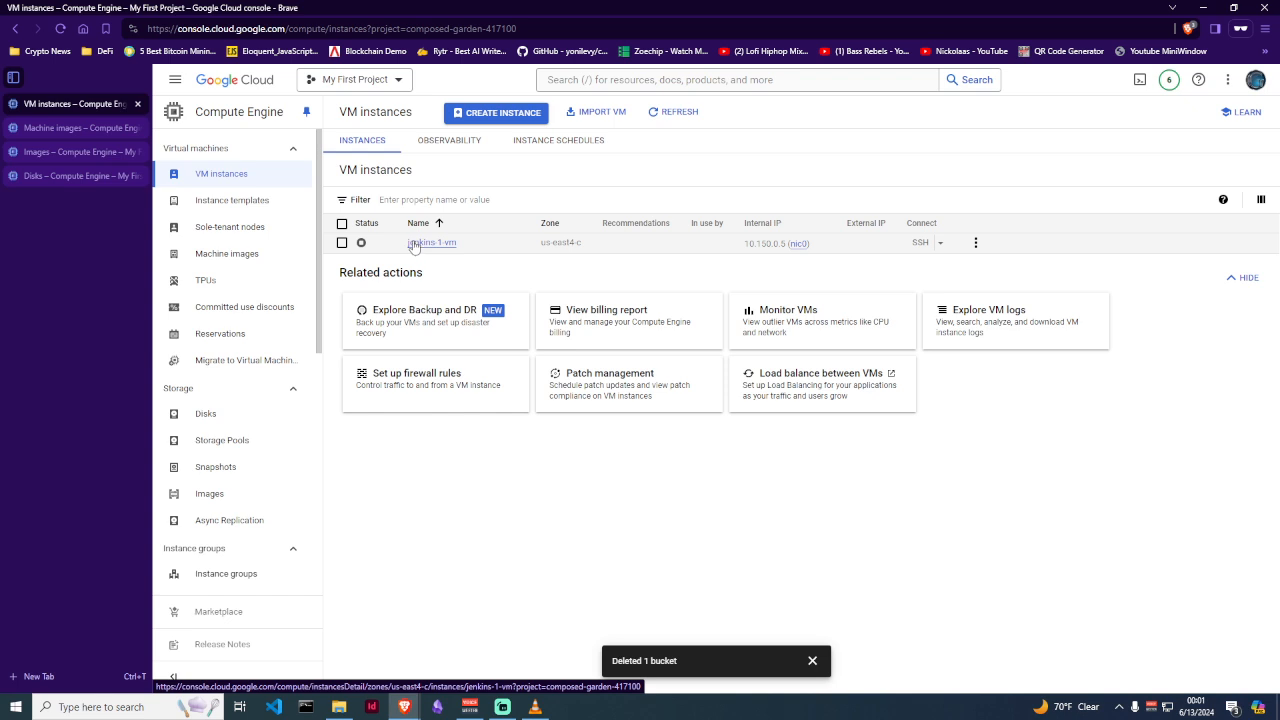
left_click(424, 245)
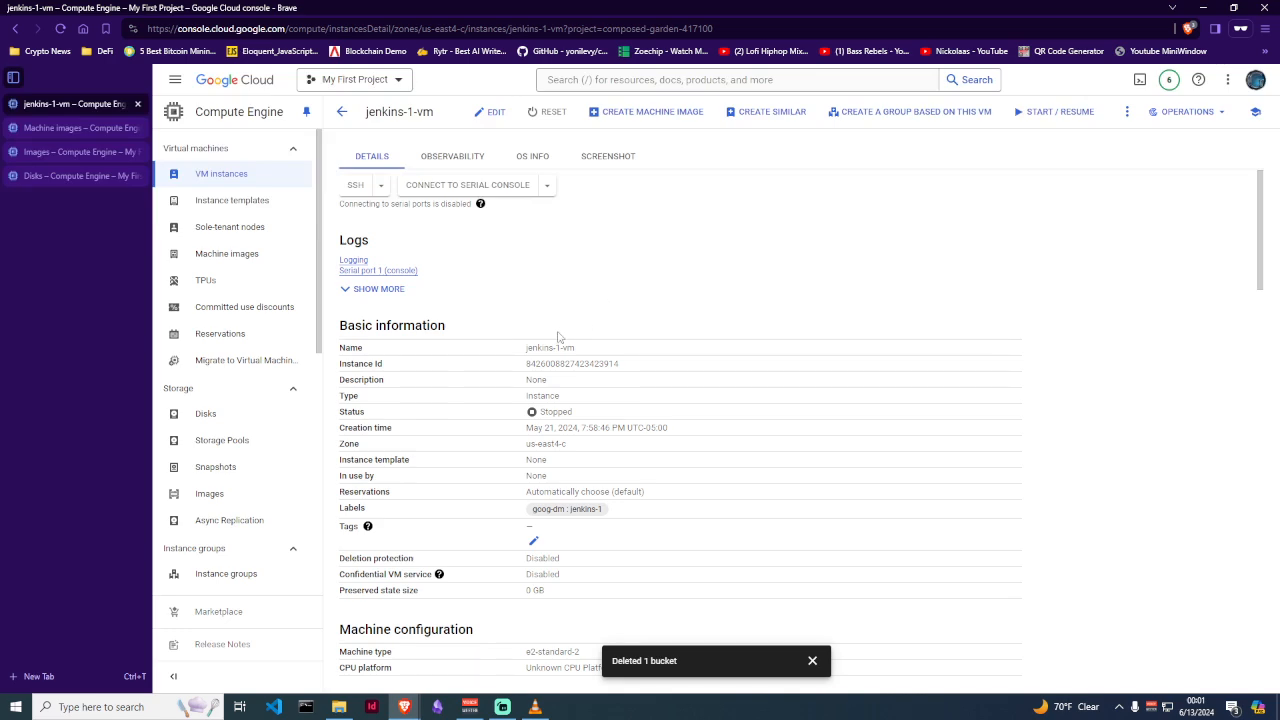
scroll(559, 336, "down", 5)
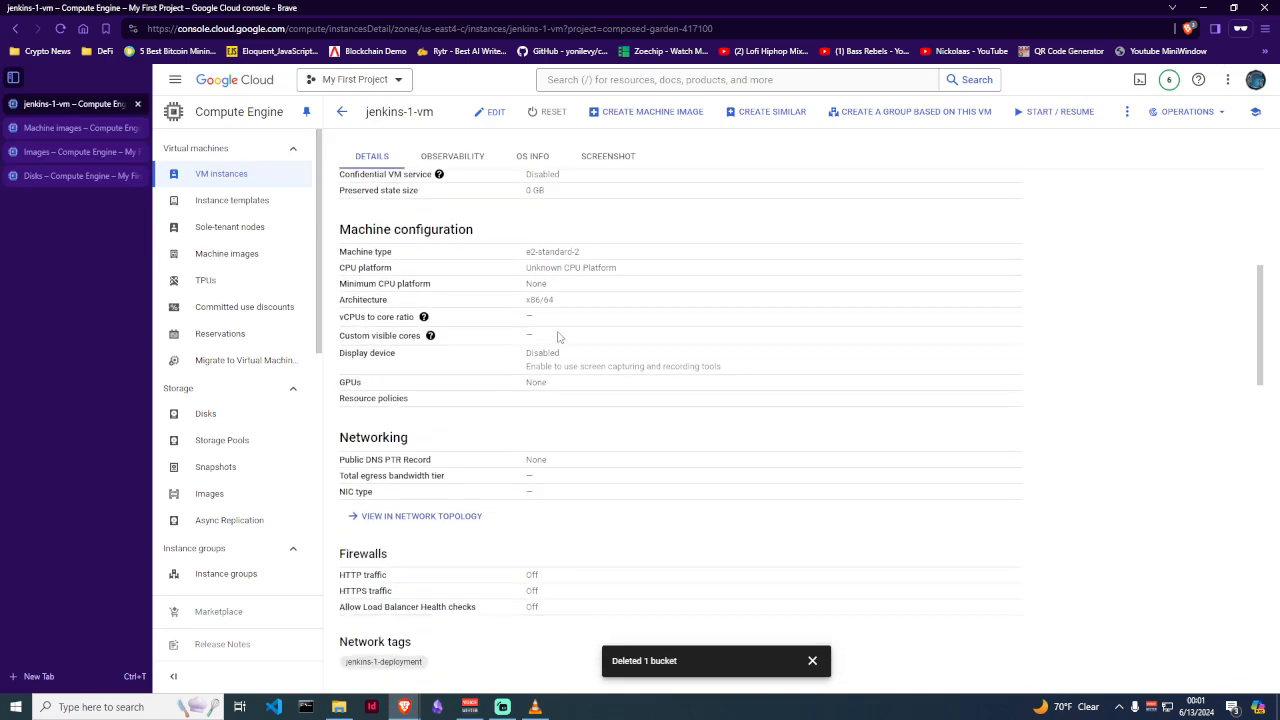
scroll(559, 336, "up", 4)
scroll(559, 336, "down", 15)
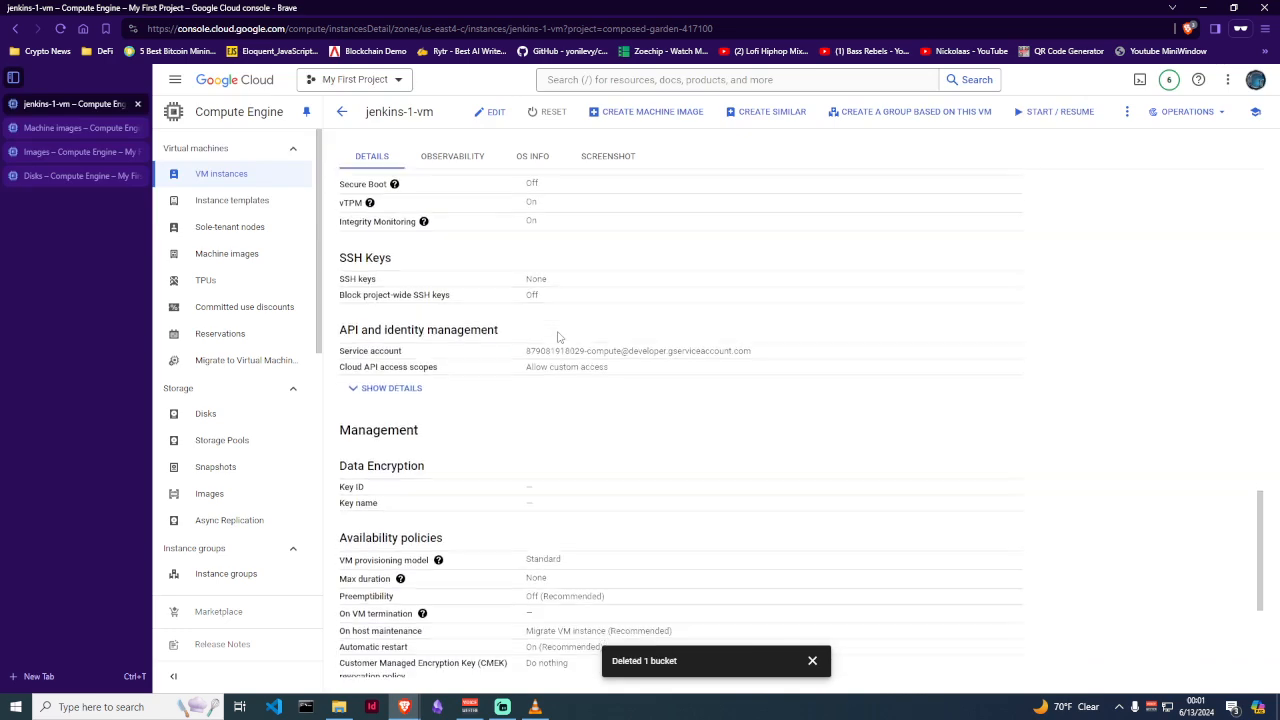
left_click_drag(338, 495, 505, 629)
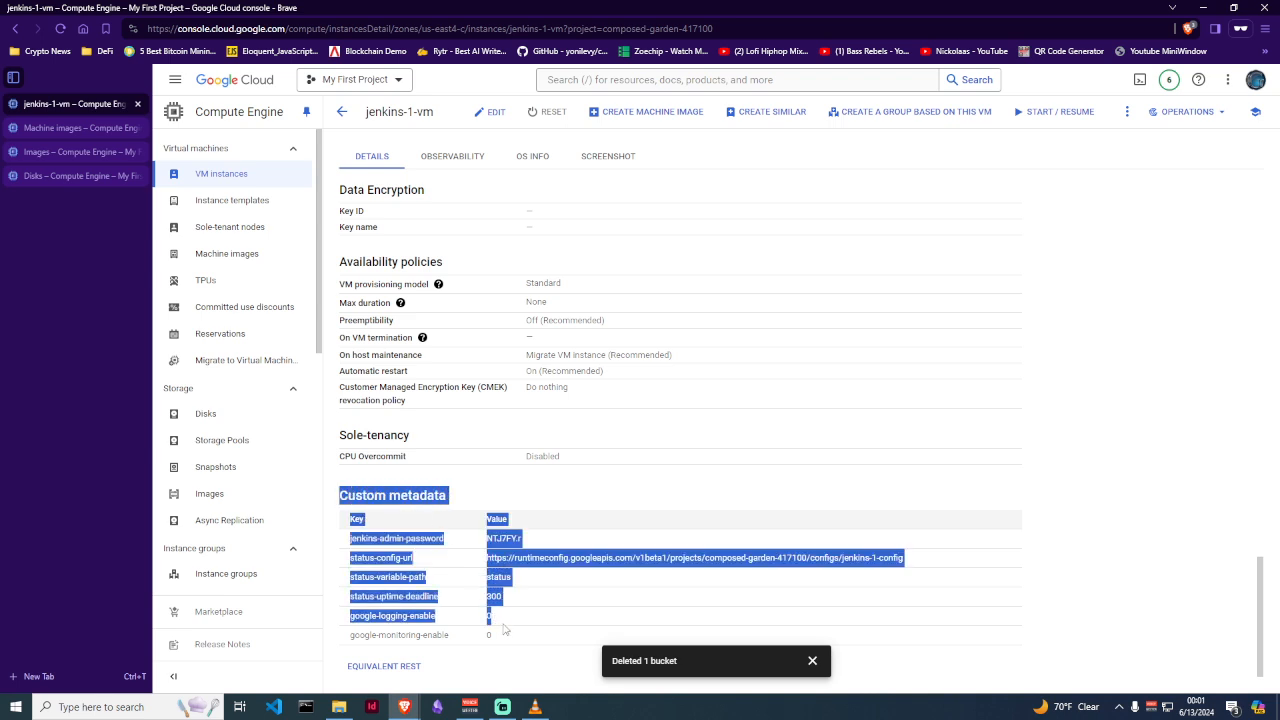
left_click(549, 505)
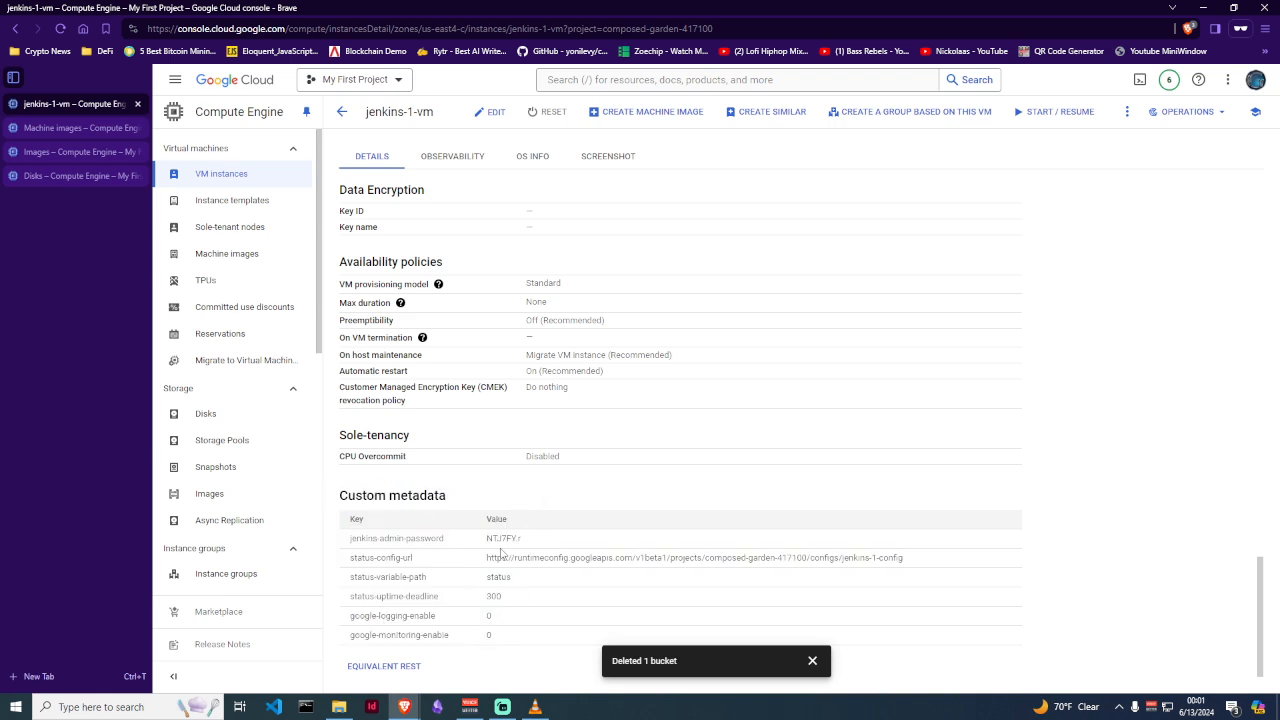
left_click_drag(352, 538, 535, 545)
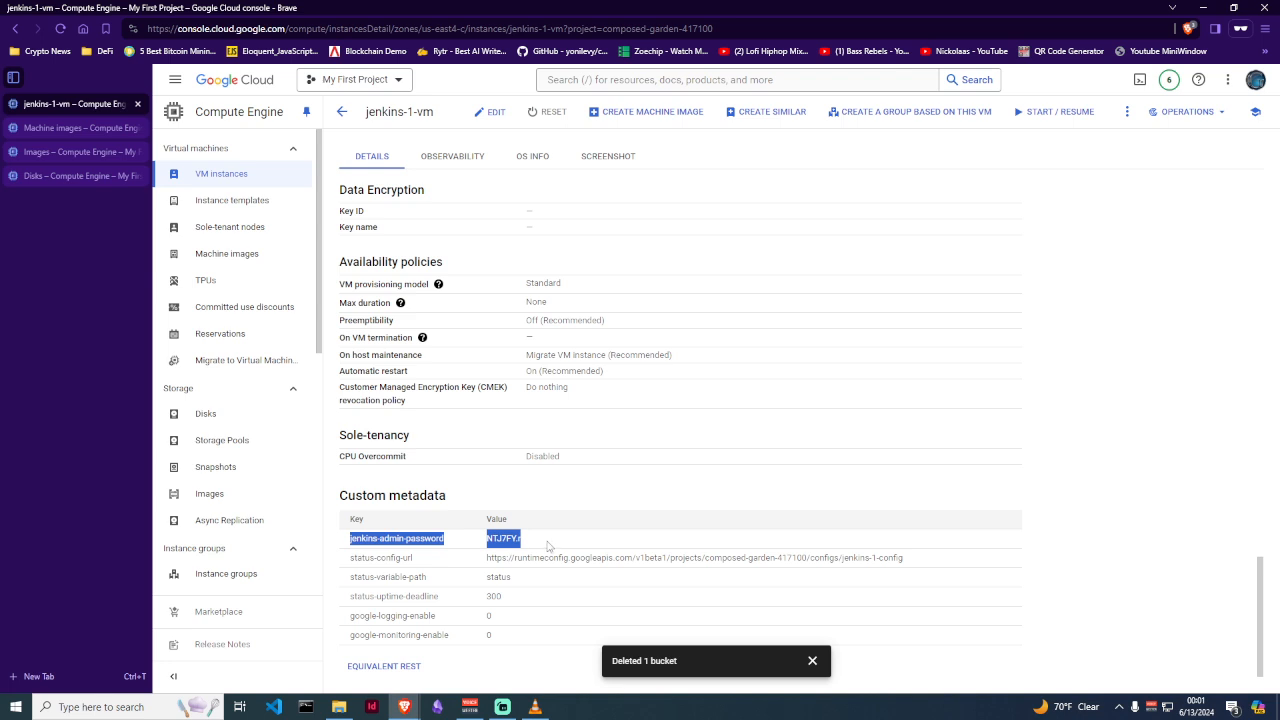
left_click(377, 553)
left_click_drag(350, 541, 543, 545)
left_click(549, 511)
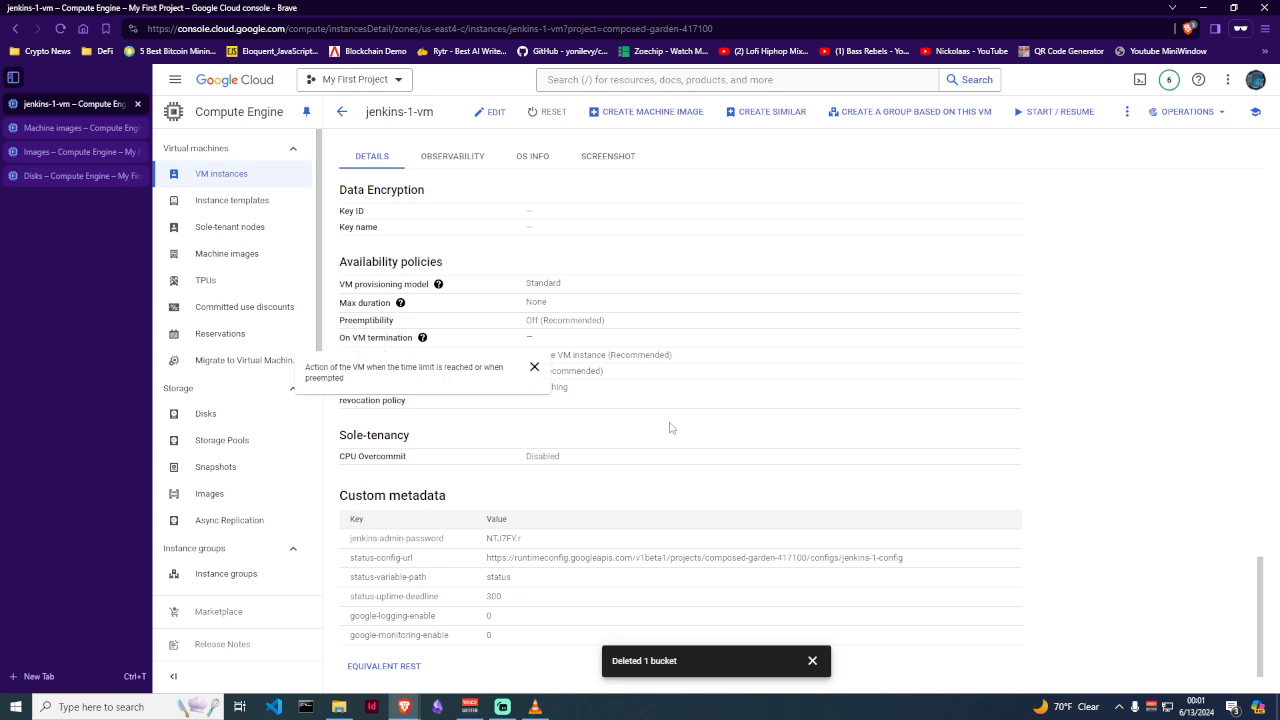
left_click(340, 115)
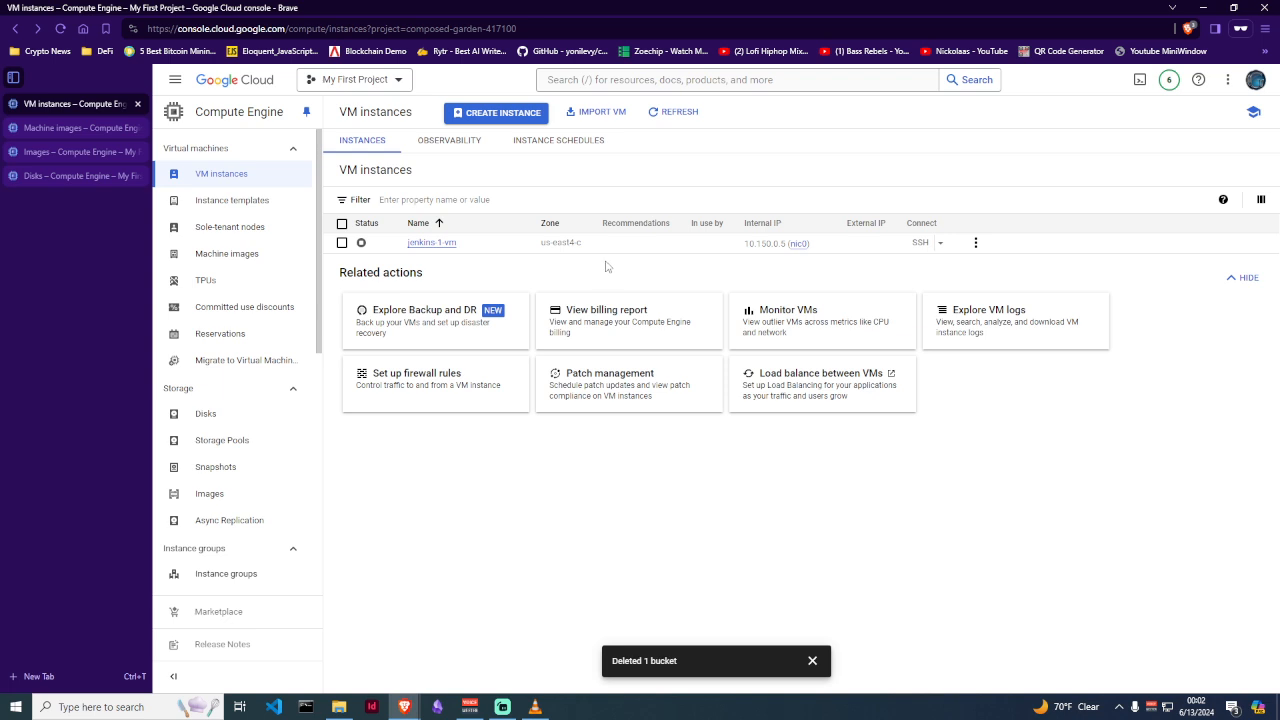
Check jenkins-1-vm's actions menu, then go to the empty Machine images page
left_click(976, 244)
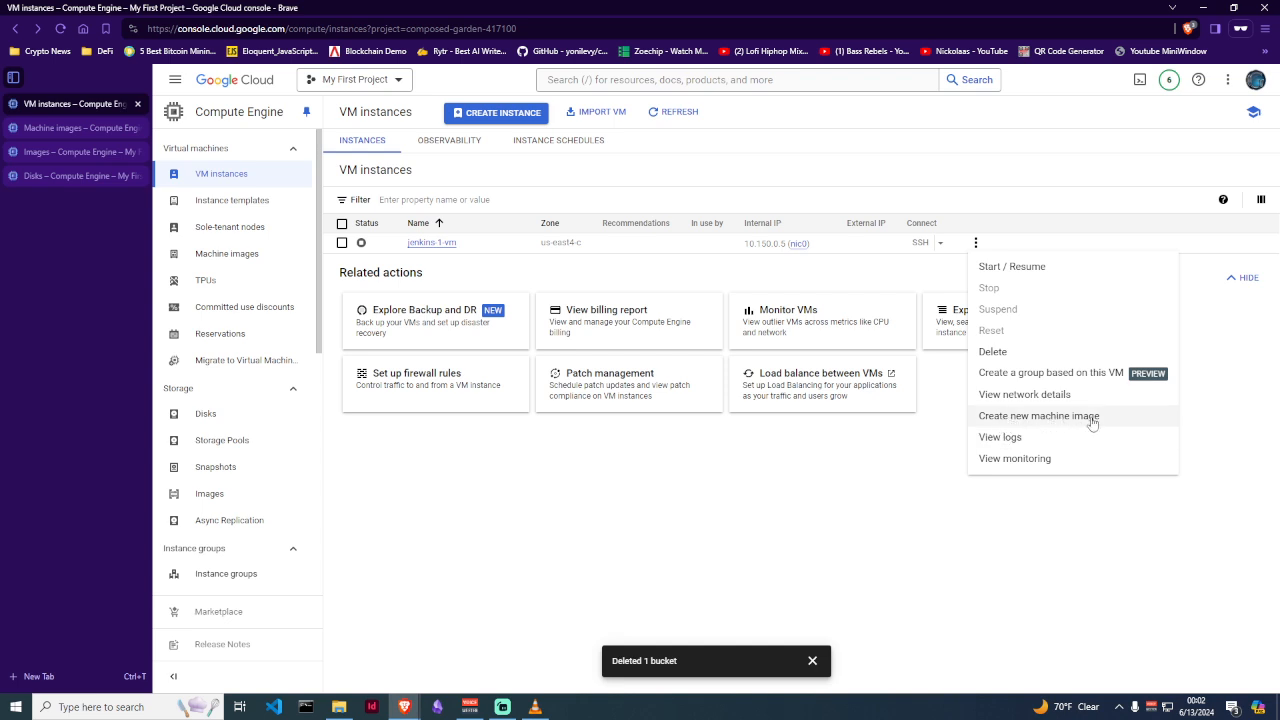
left_click(728, 465)
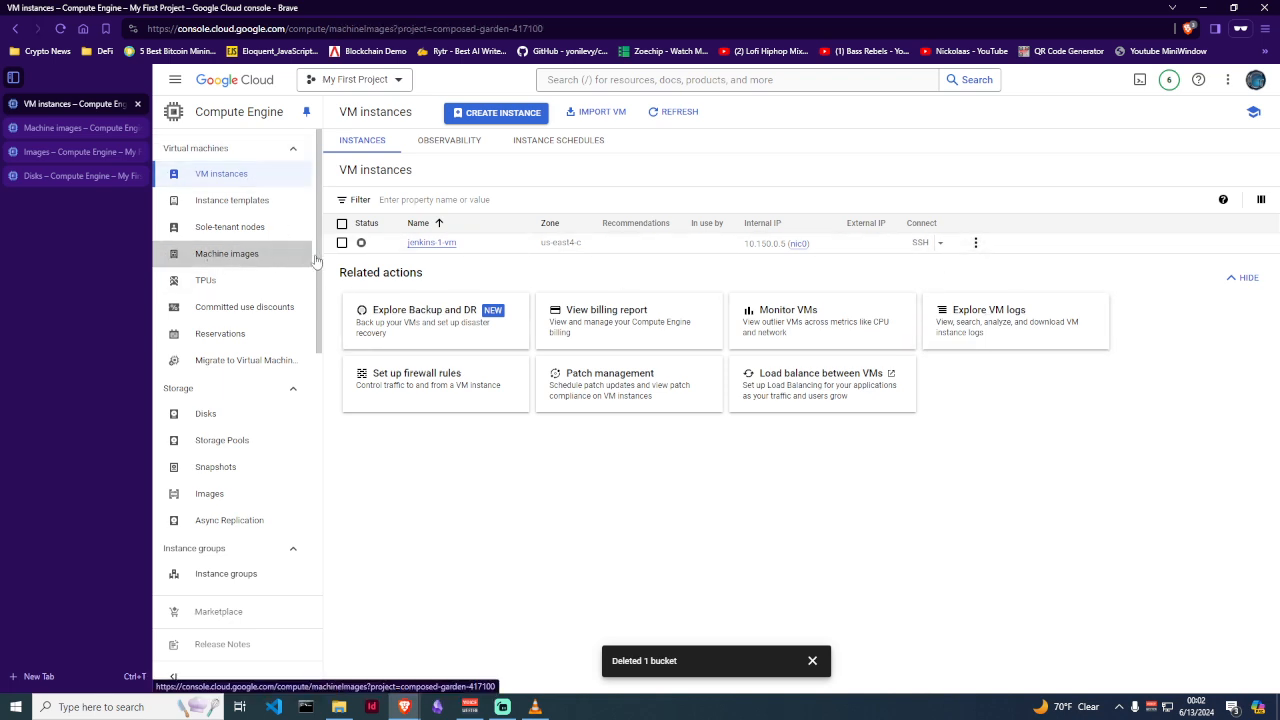
left_click(227, 254)
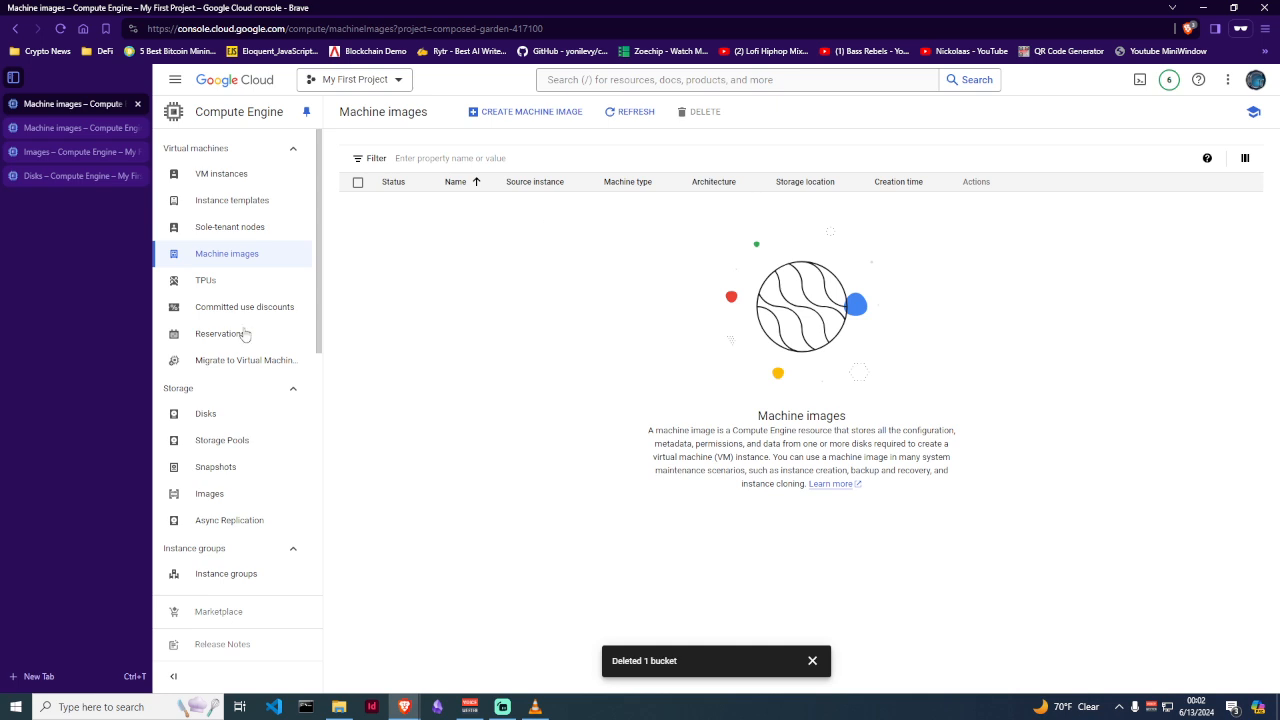
Open Images, close the extra Machine images and Disks tabs, then list the 20 GB jenkins-1-vm disk
left_click(238, 494)
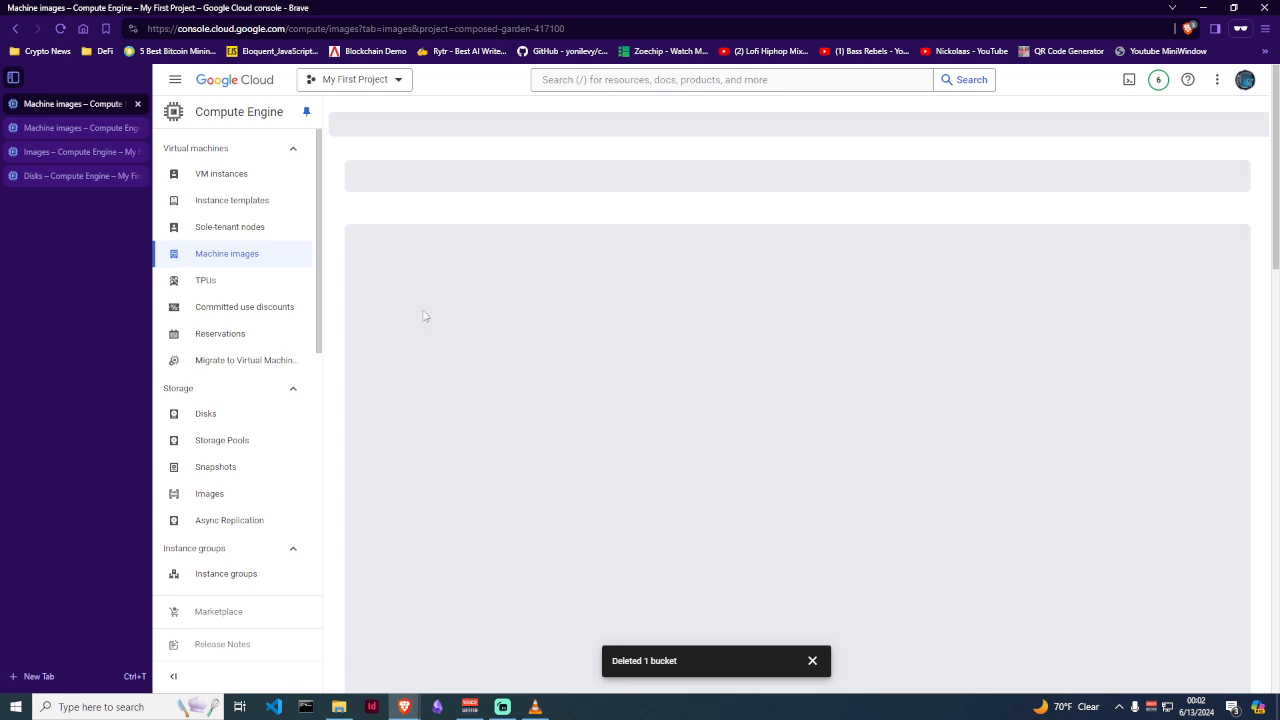
middle_click(74, 128)
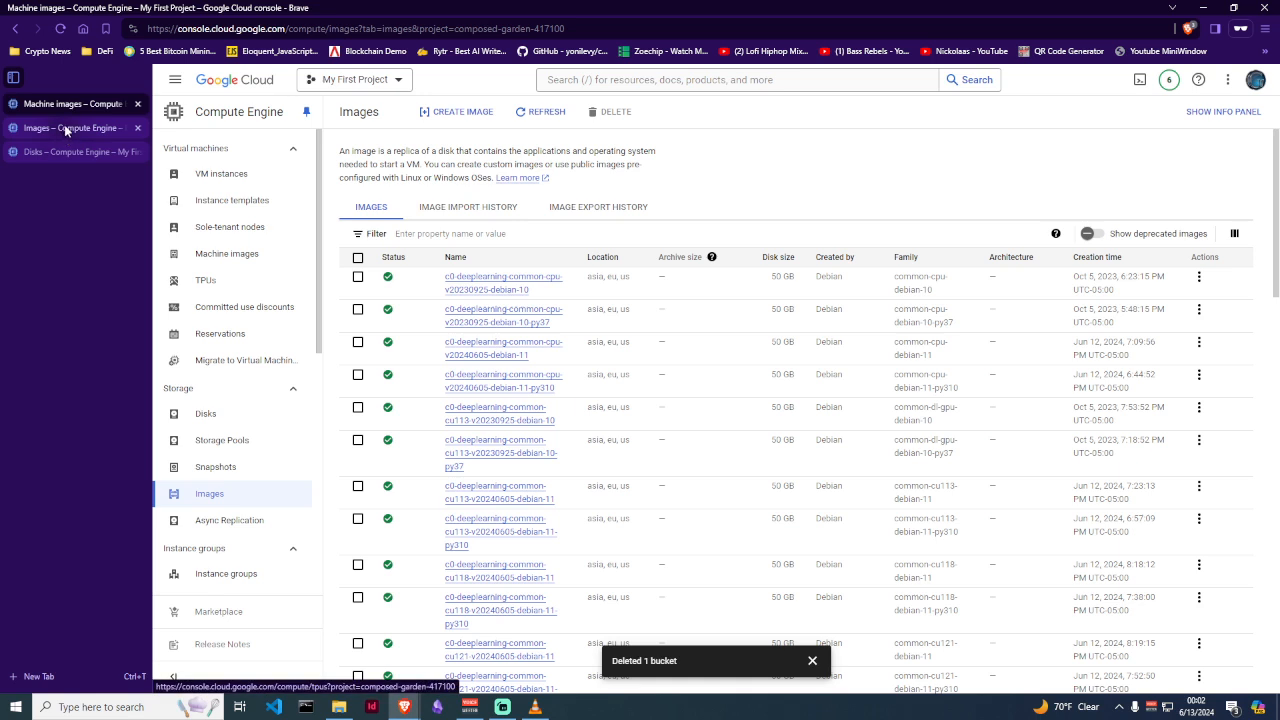
left_click(61, 124)
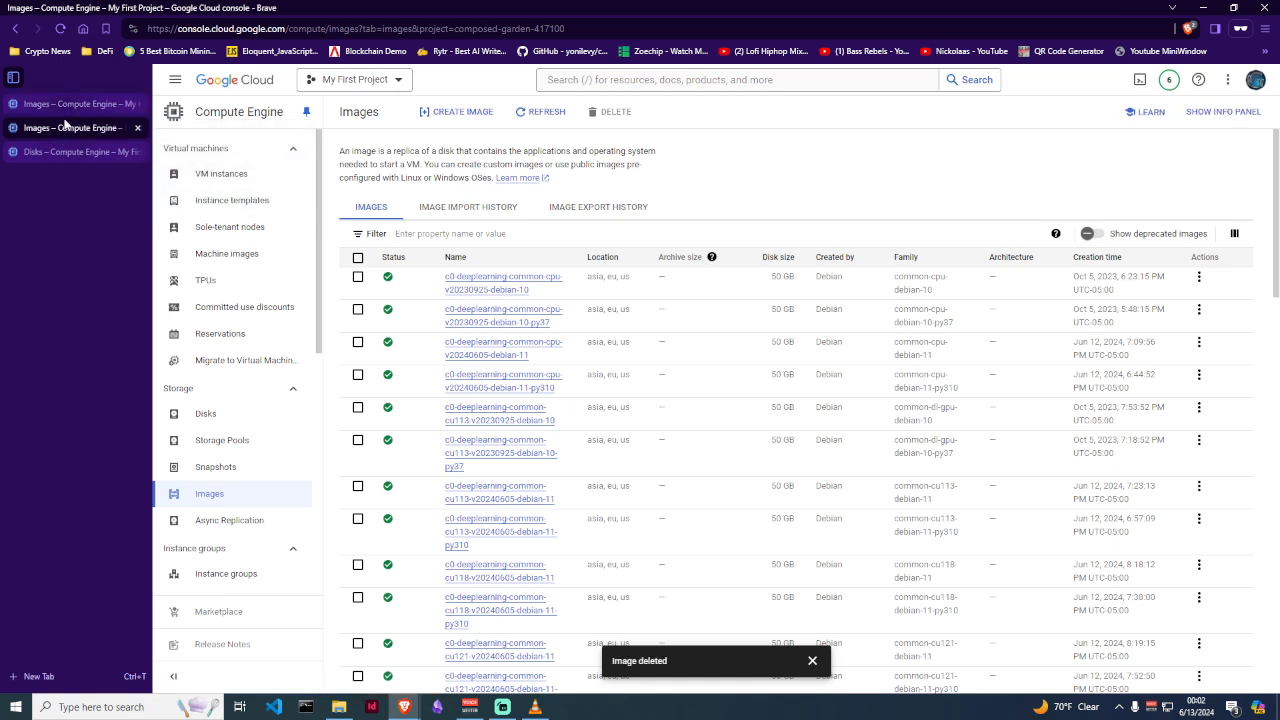
left_click(80, 109)
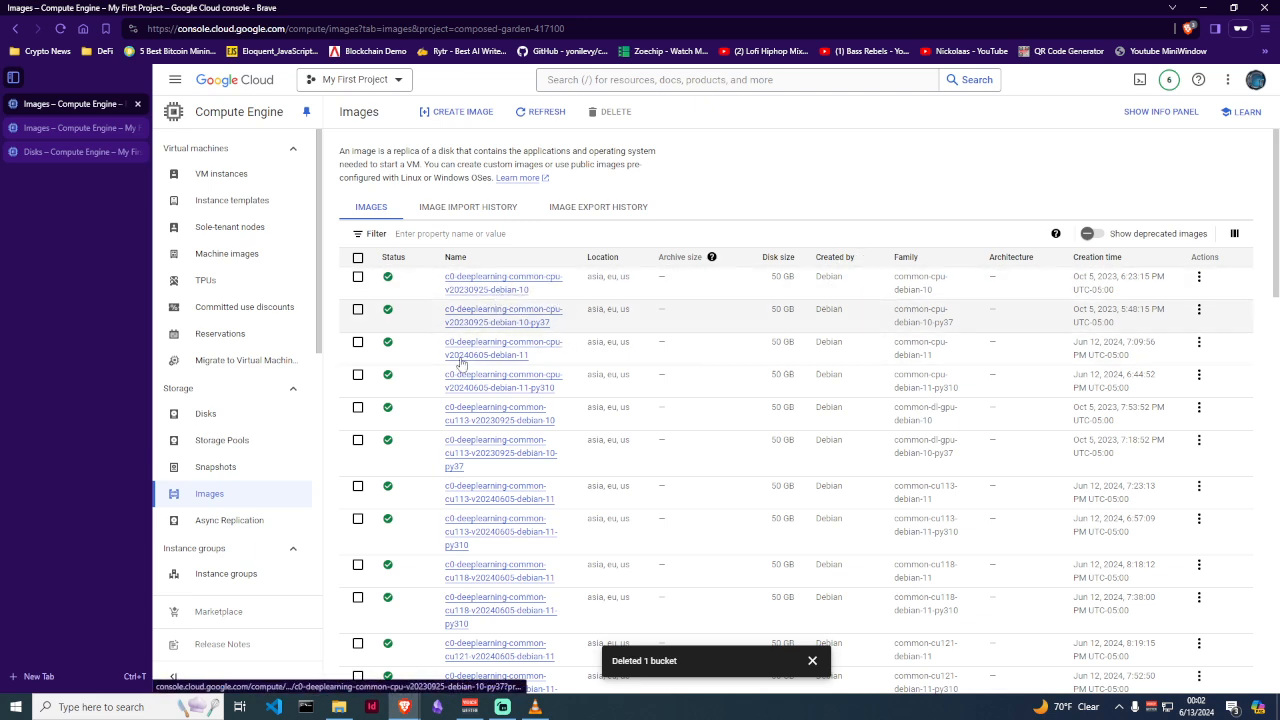
left_click(69, 150)
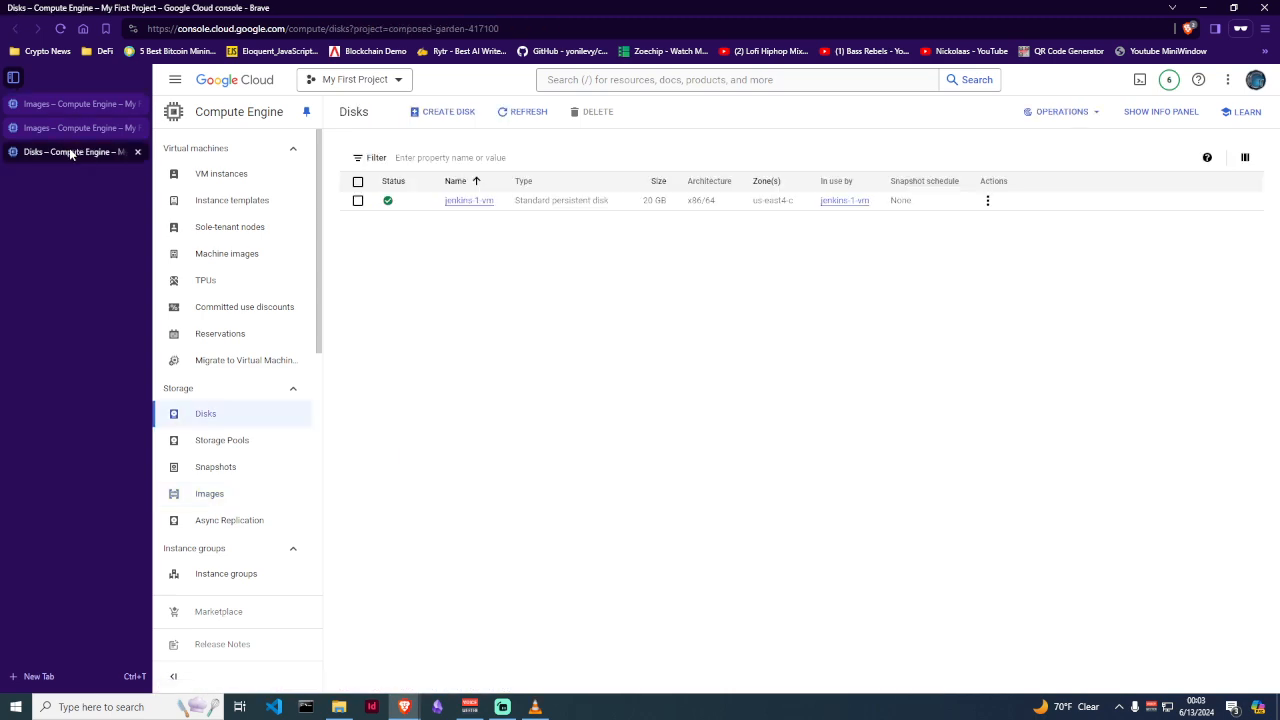
left_click(86, 131)
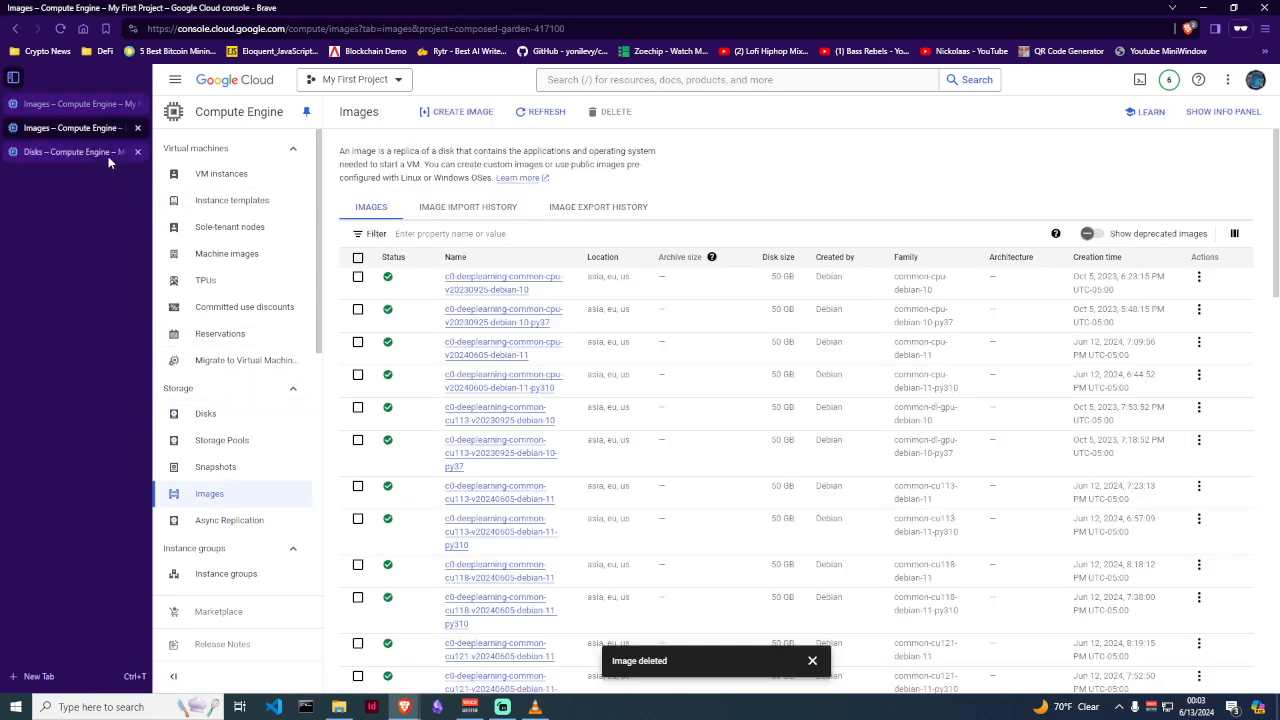
left_click(137, 151)
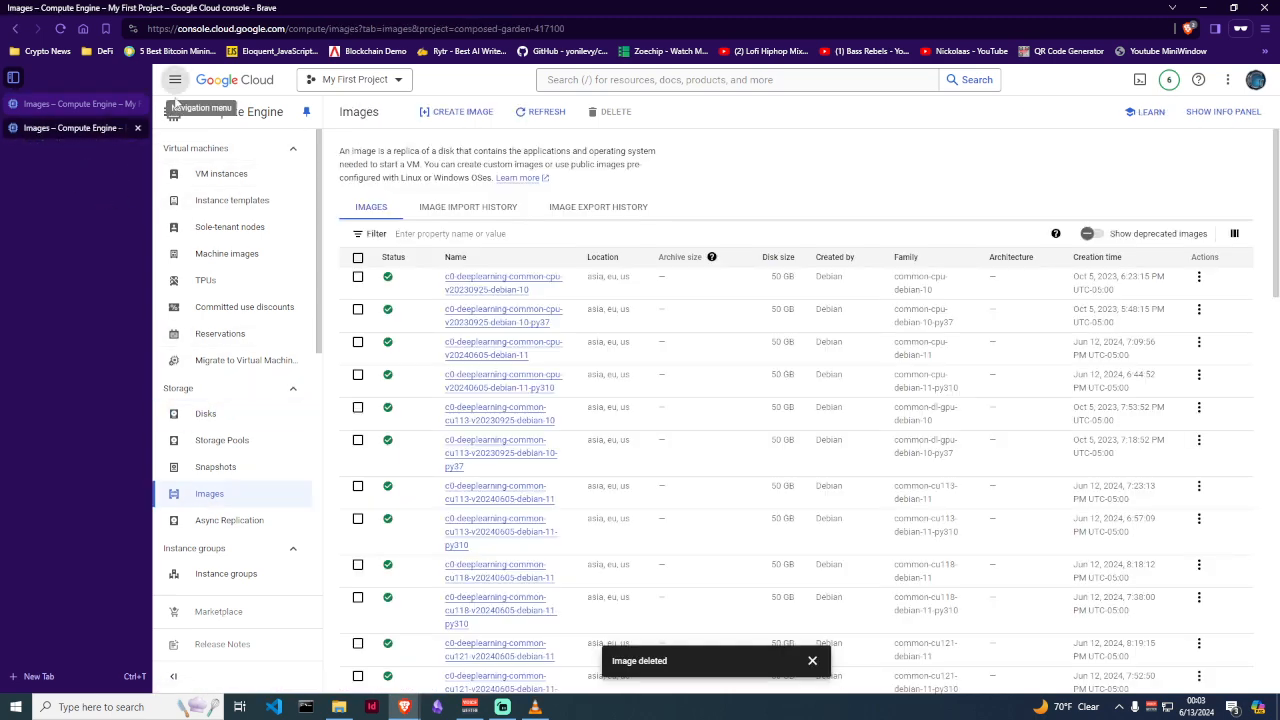
left_click(204, 415)
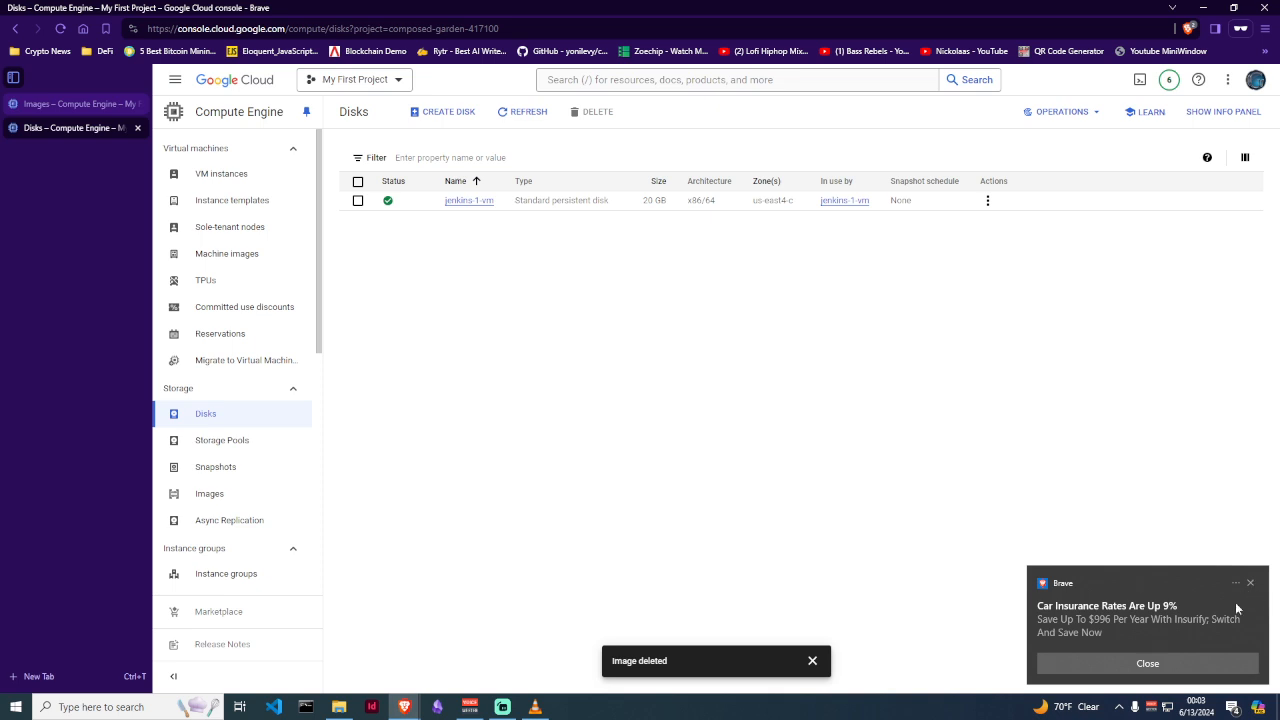
Open the Images list, view the c0-deeplearning-common-cpu-v20230925-debian-10 details, then close that tab
left_click(1250, 585)
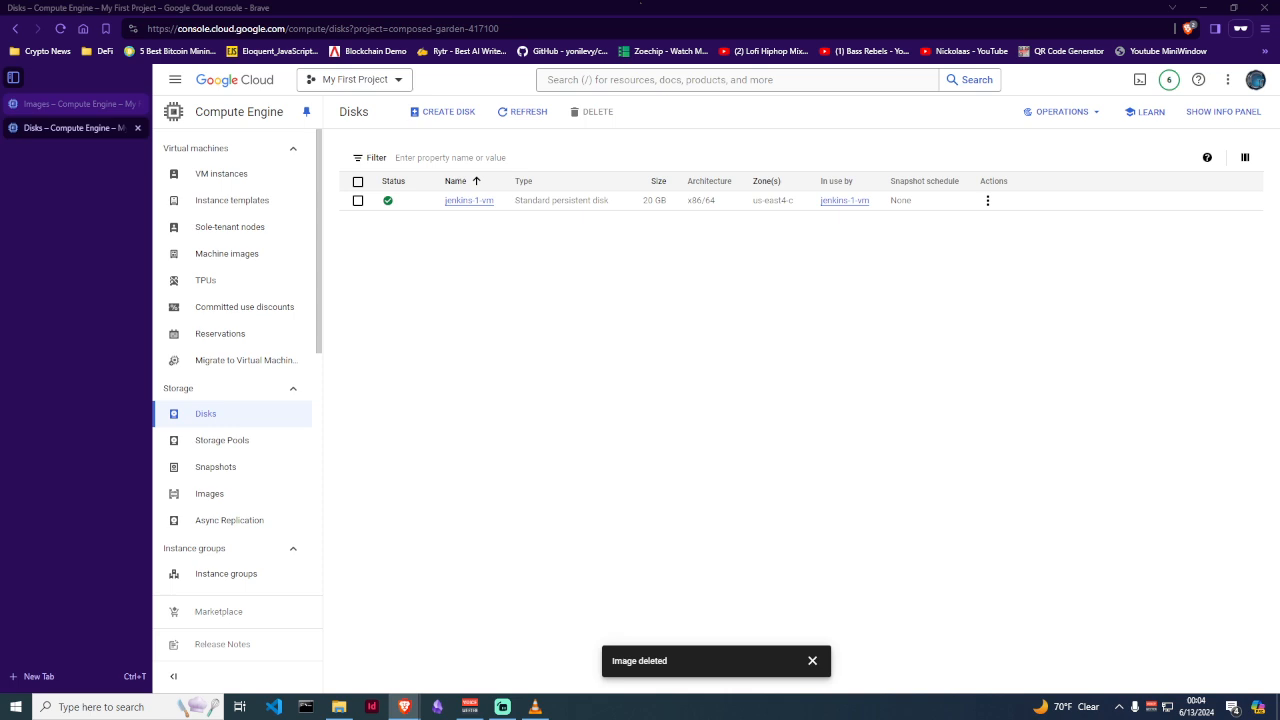
left_click(211, 494)
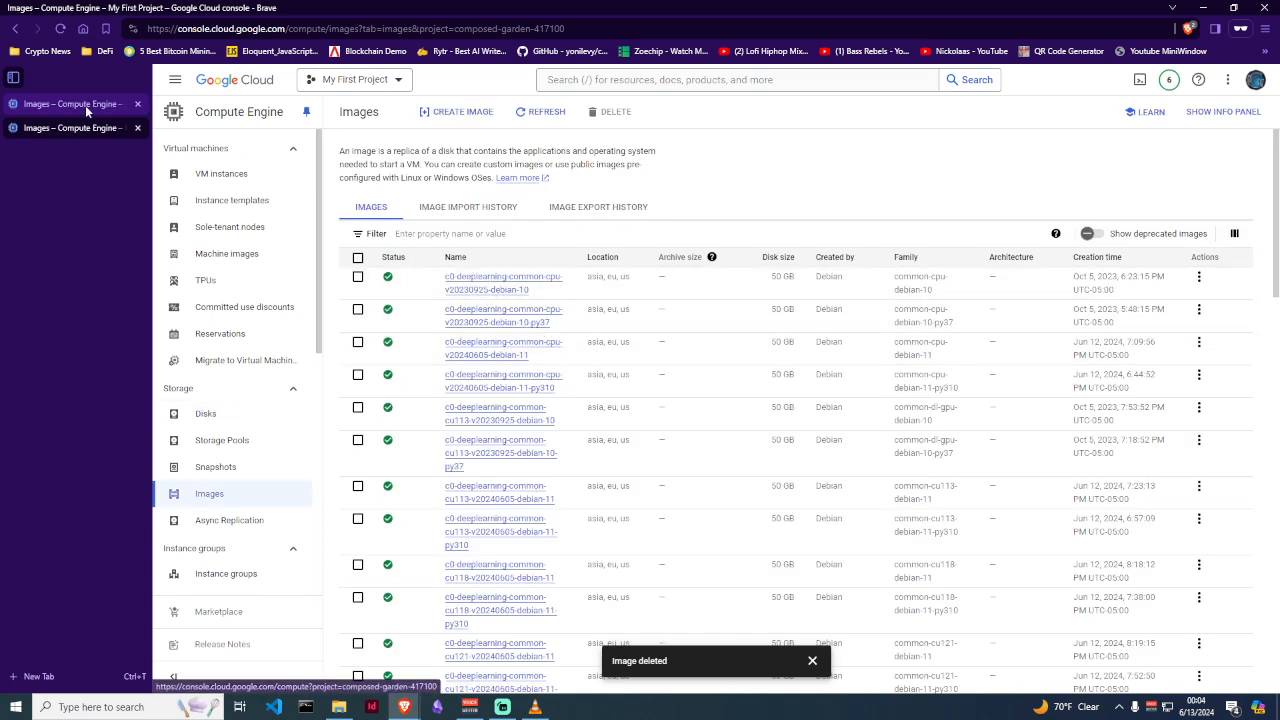
left_click(447, 283)
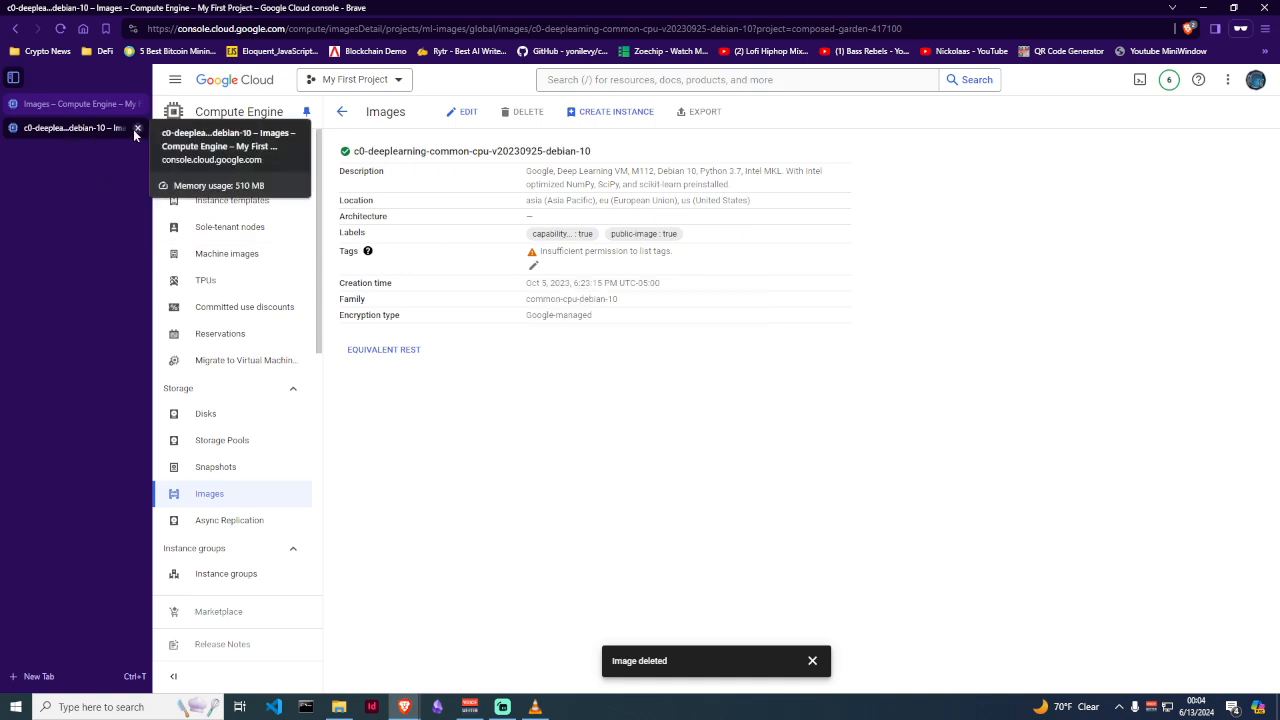
middle_click(69, 125)
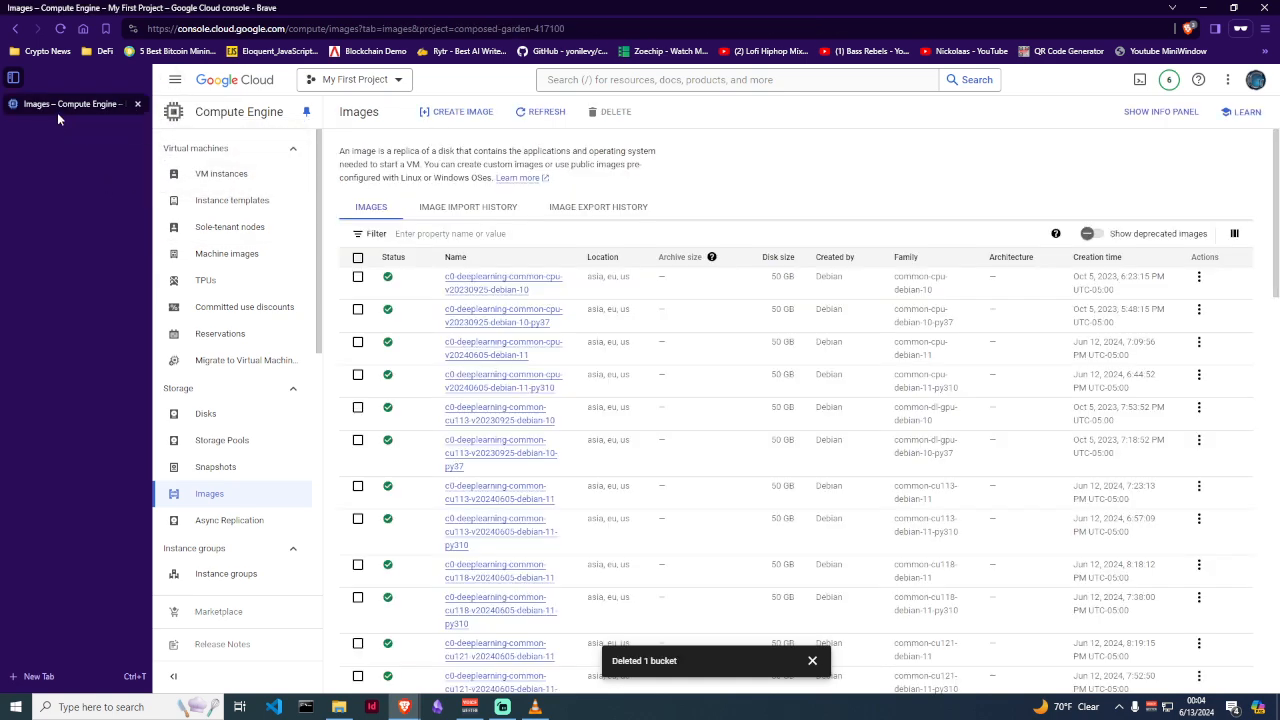
Expand the navigation menu to show Compute Engine's sections
left_click(175, 79)
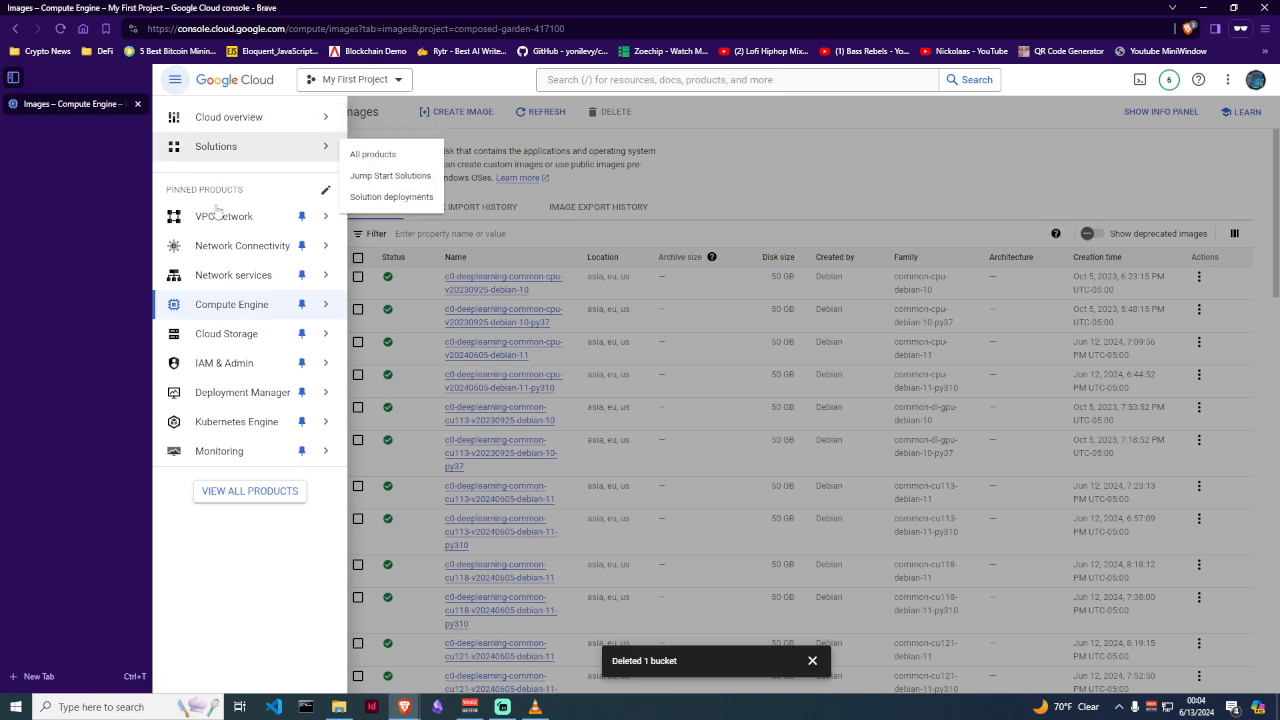
mouse_move(250, 300)
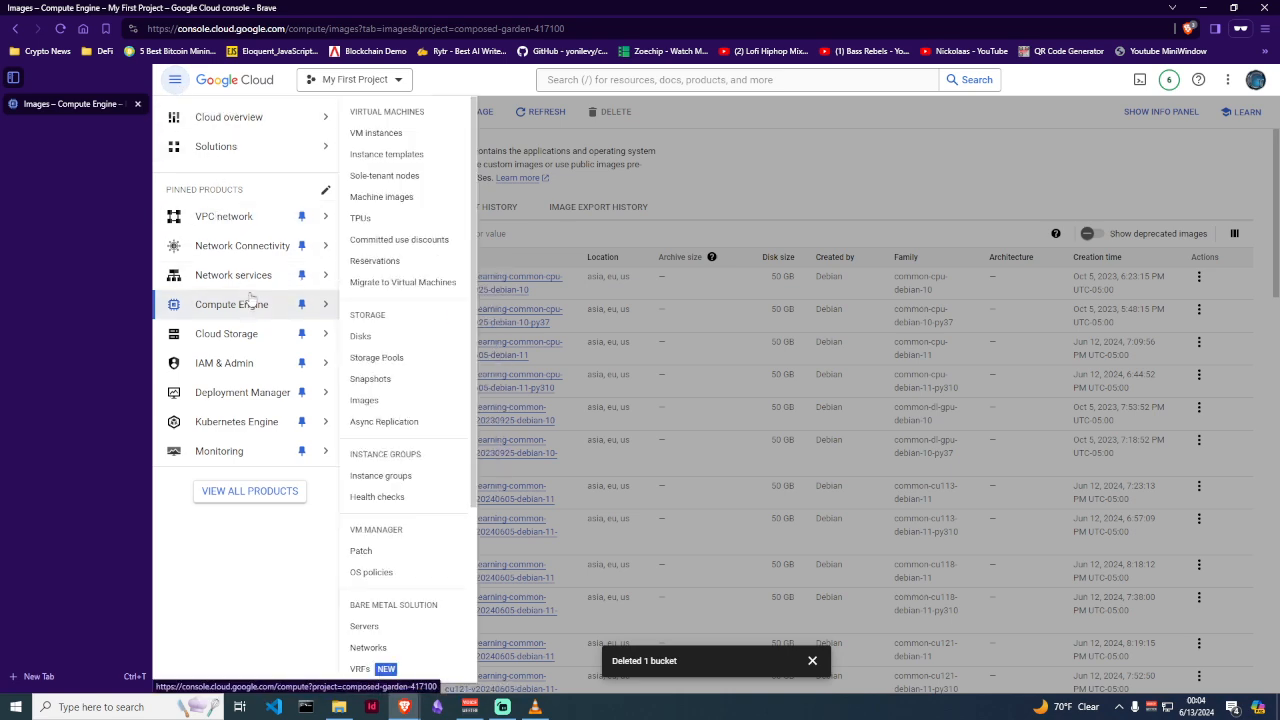
left_click(737, 136)
left_click(178, 88)
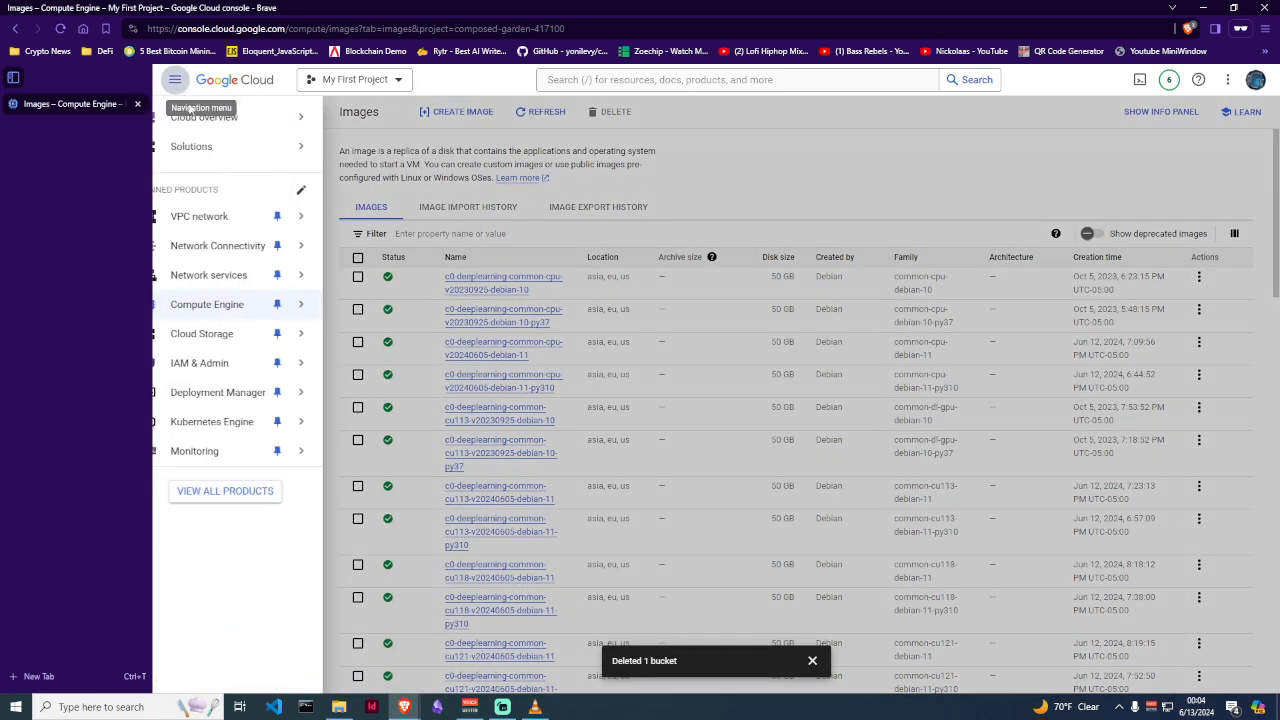
Open the Compute Engine Disks list showing the 20 GB jenkins-1-vm disk in us-east4-c
mouse_move(241, 311)
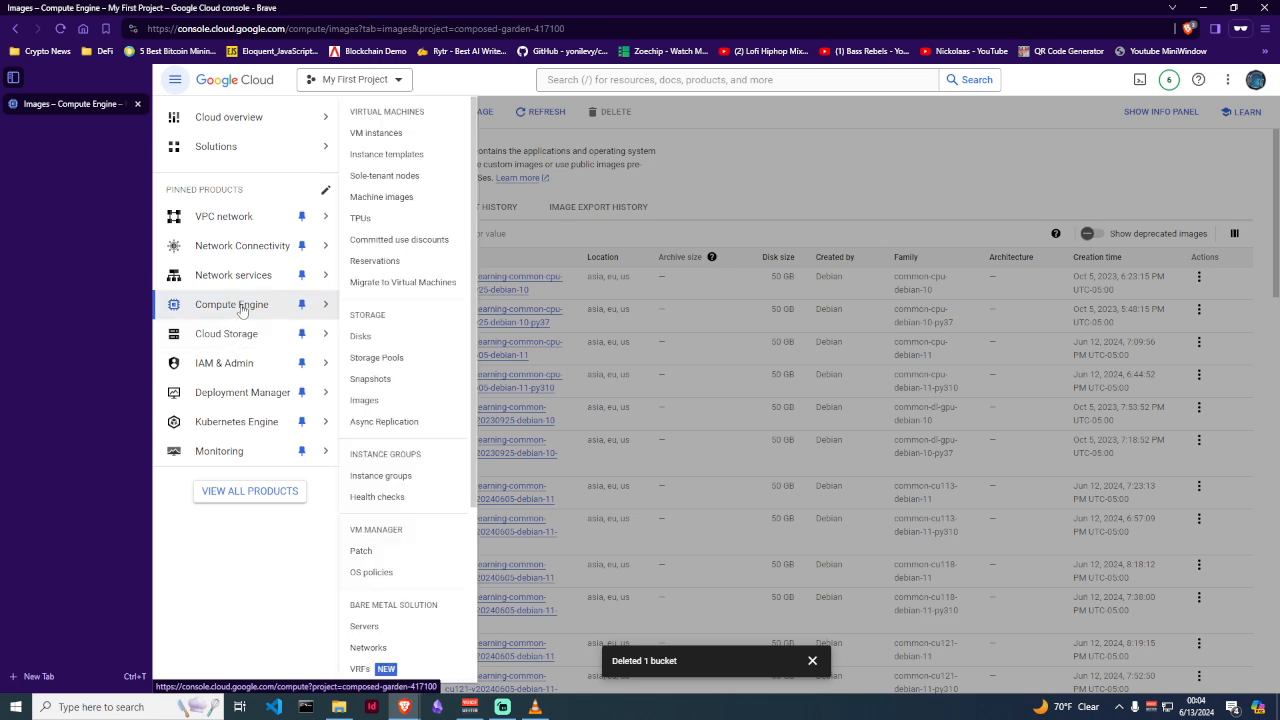
left_click(366, 338)
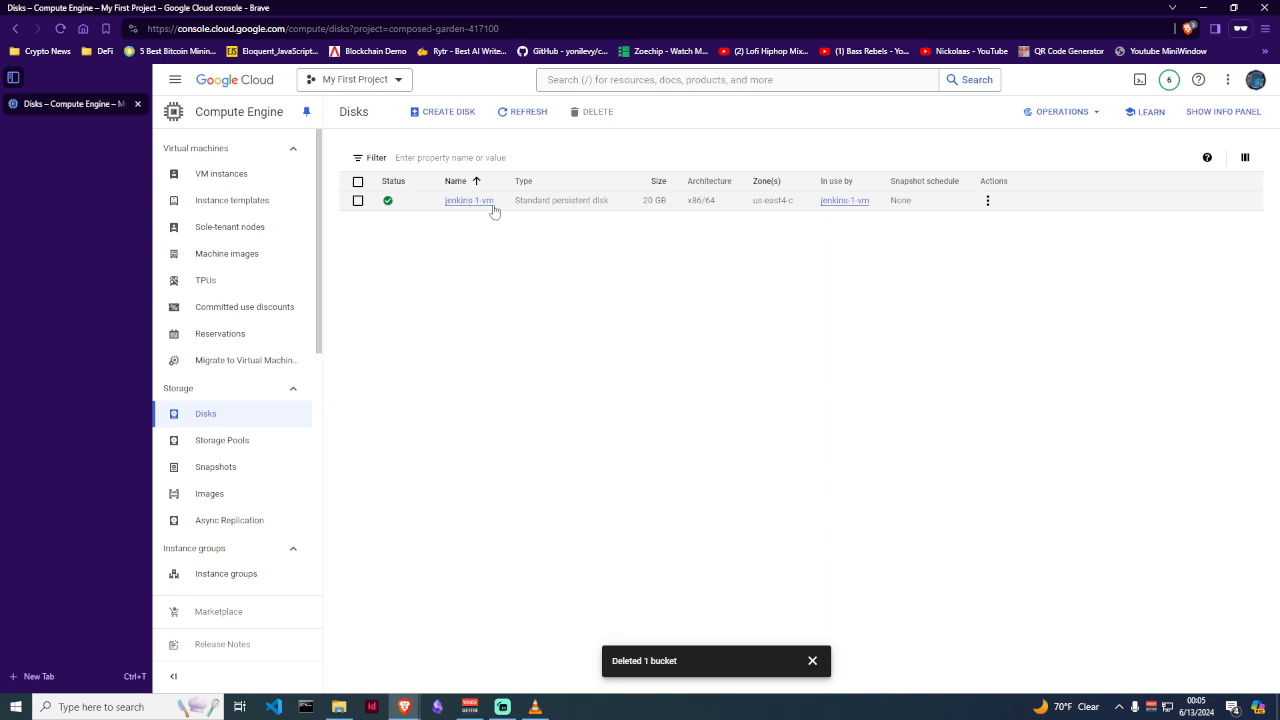
Start an image named new-jenkins-server-disk-image from source disk jenkins-1-vm
left_click(988, 203)
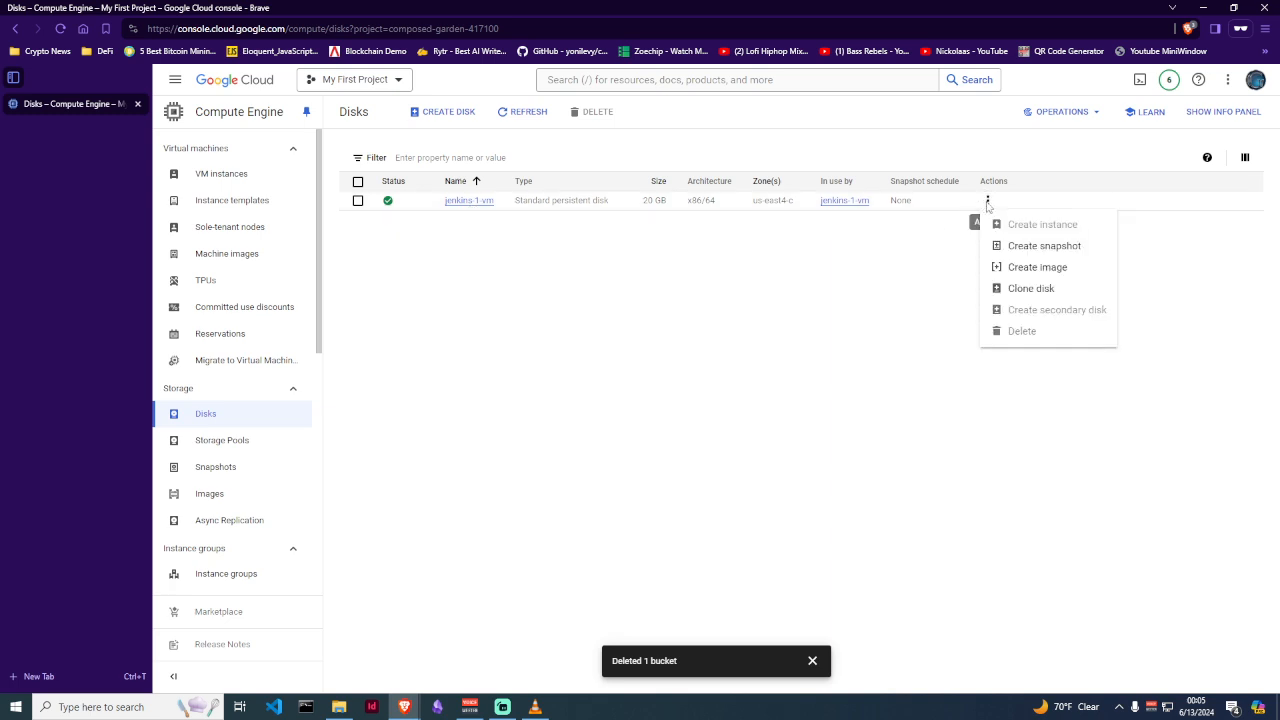
left_click(1030, 272)
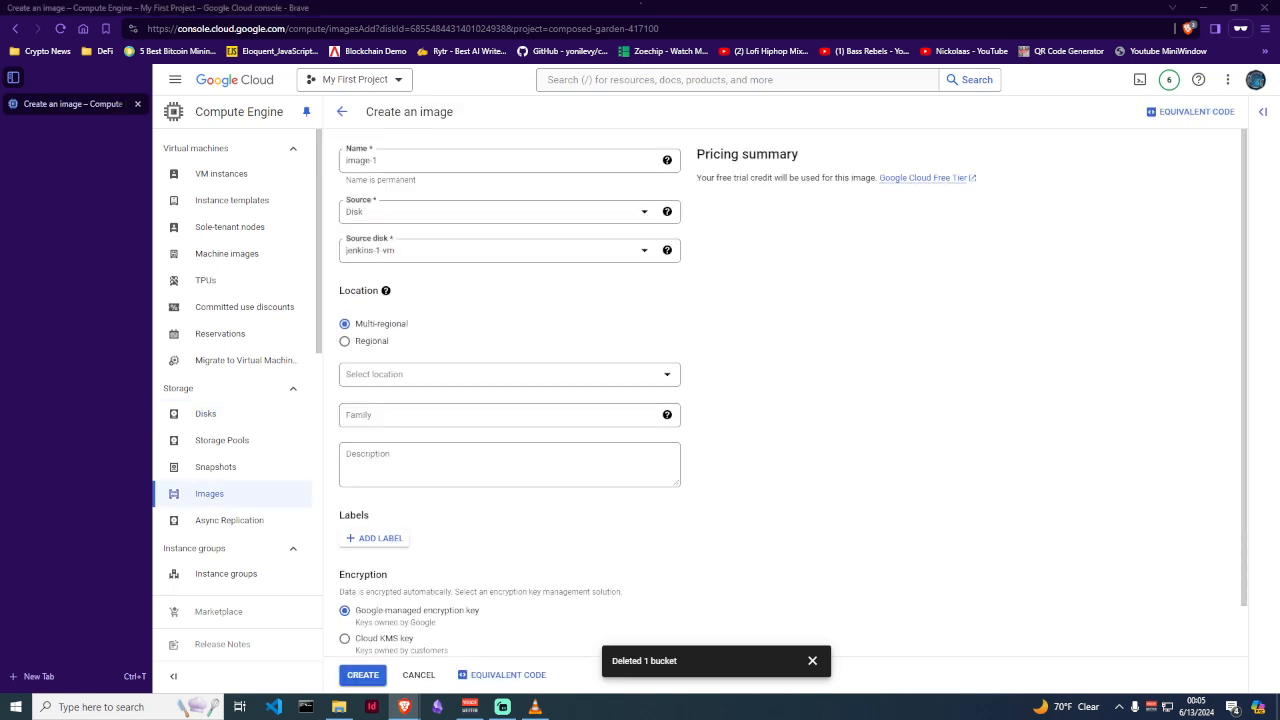
left_click_drag(398, 160, 337, 165)
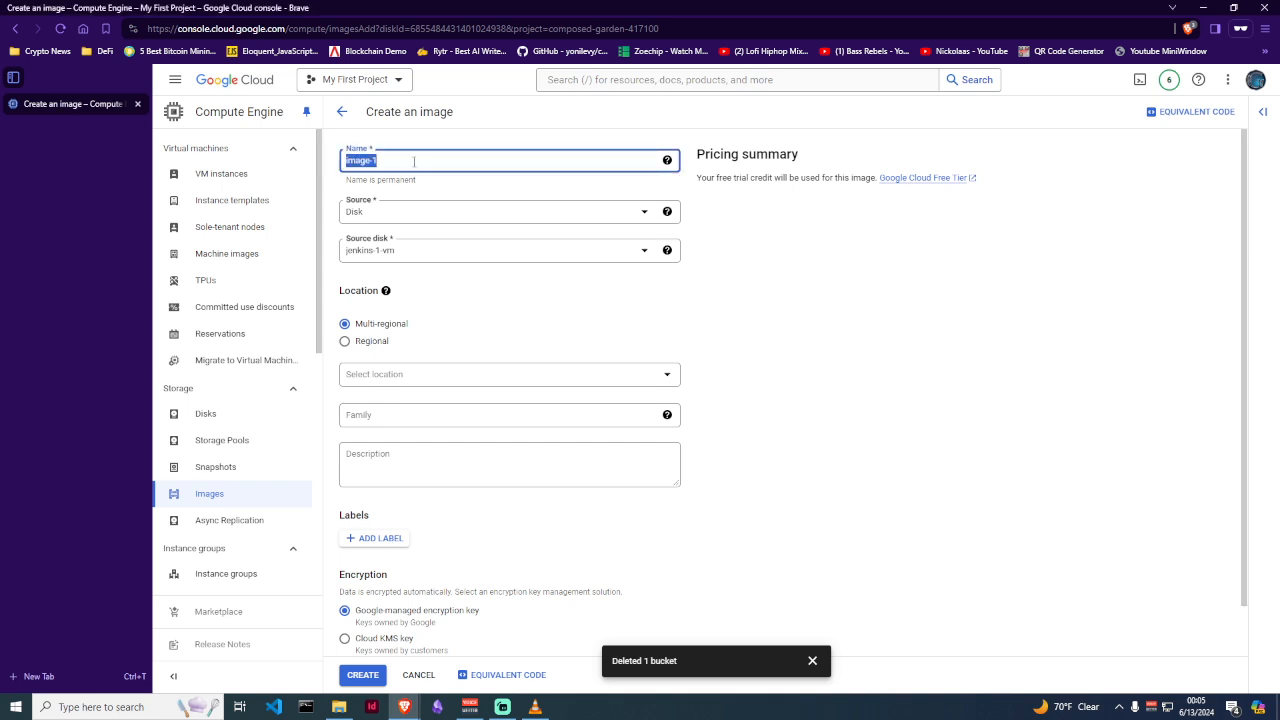
type("new-jenkins-server-disk-ima")
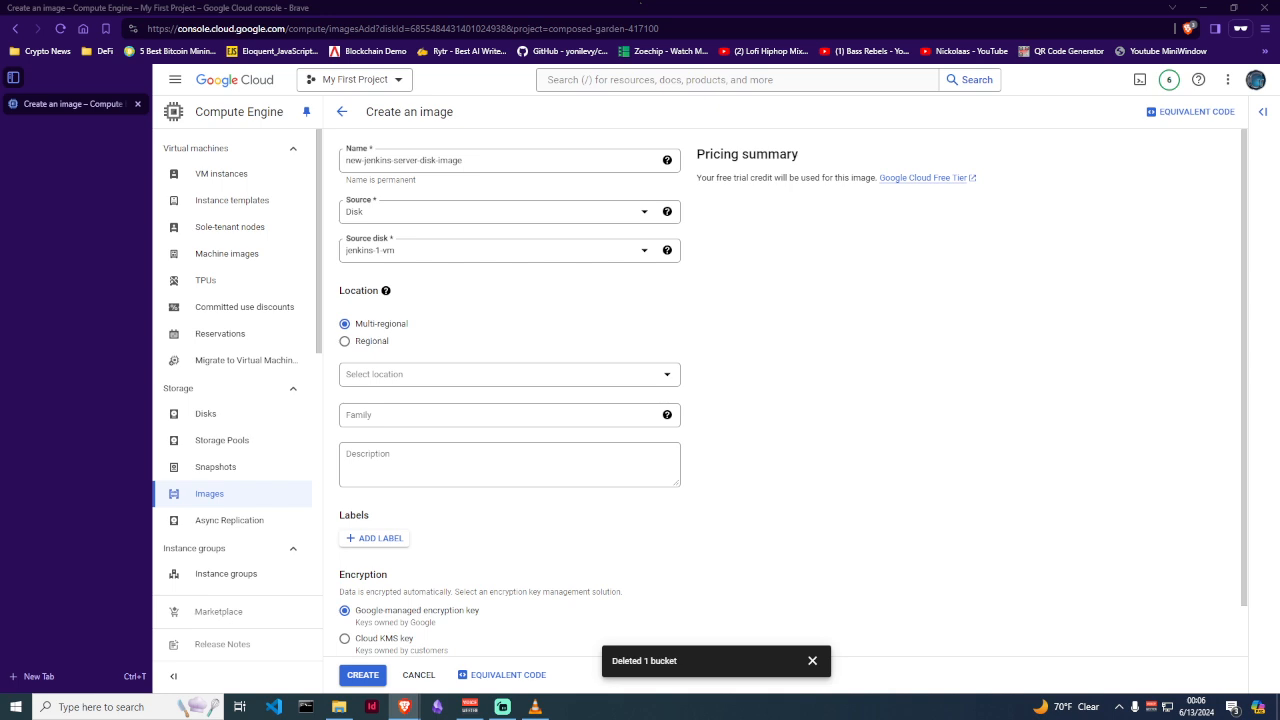
left_click(840, 348)
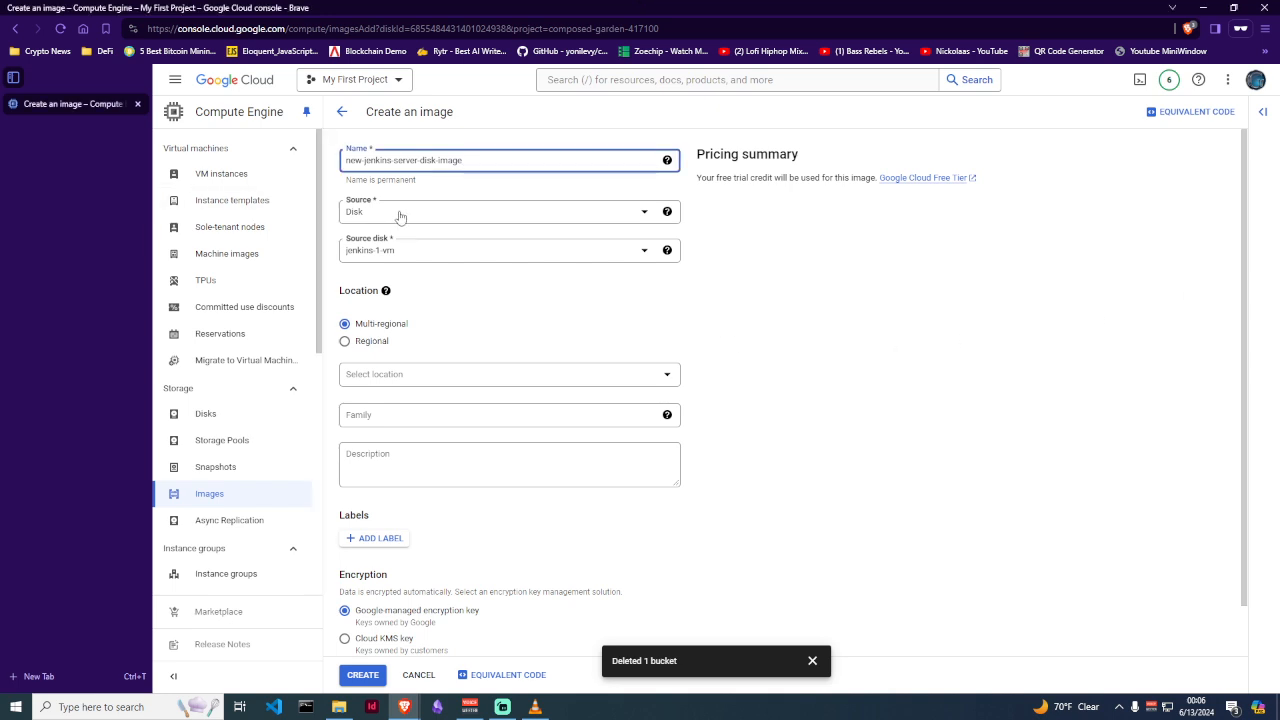
left_click(368, 254)
left_click(378, 298)
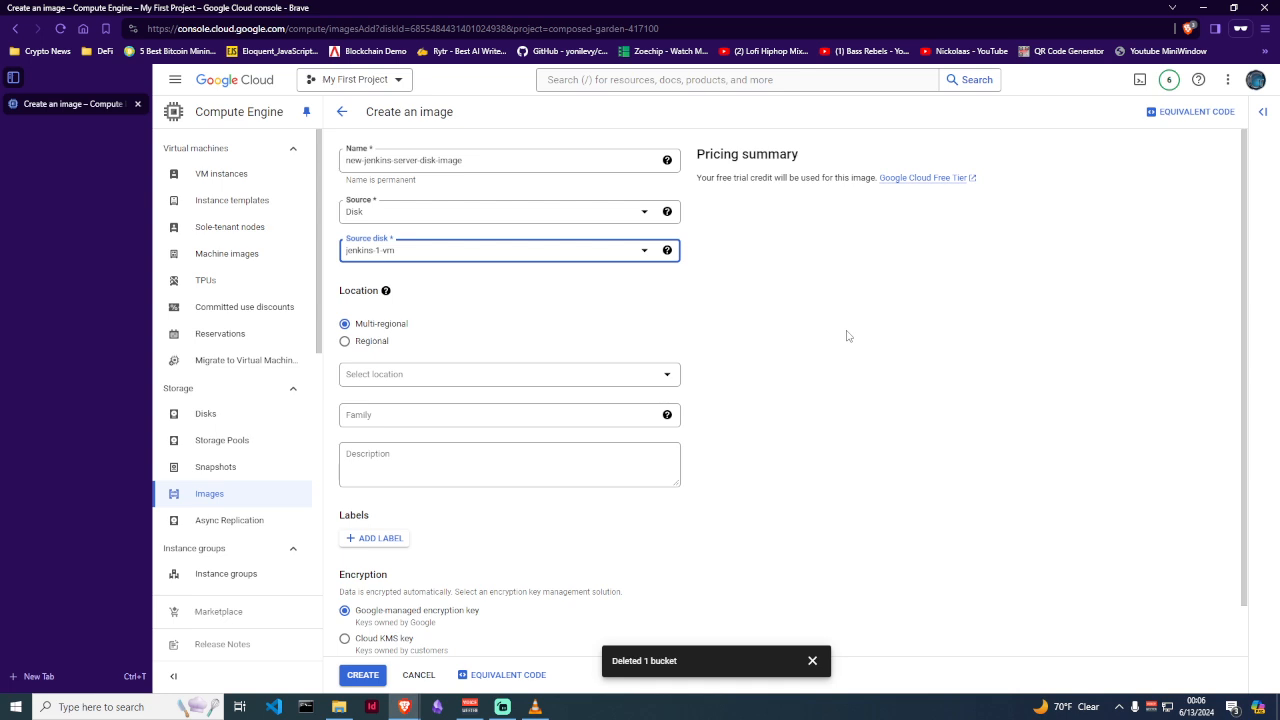
Store the image regionally in us-east1 (South Carolina) and create it
scroll(846, 335, "down", 1)
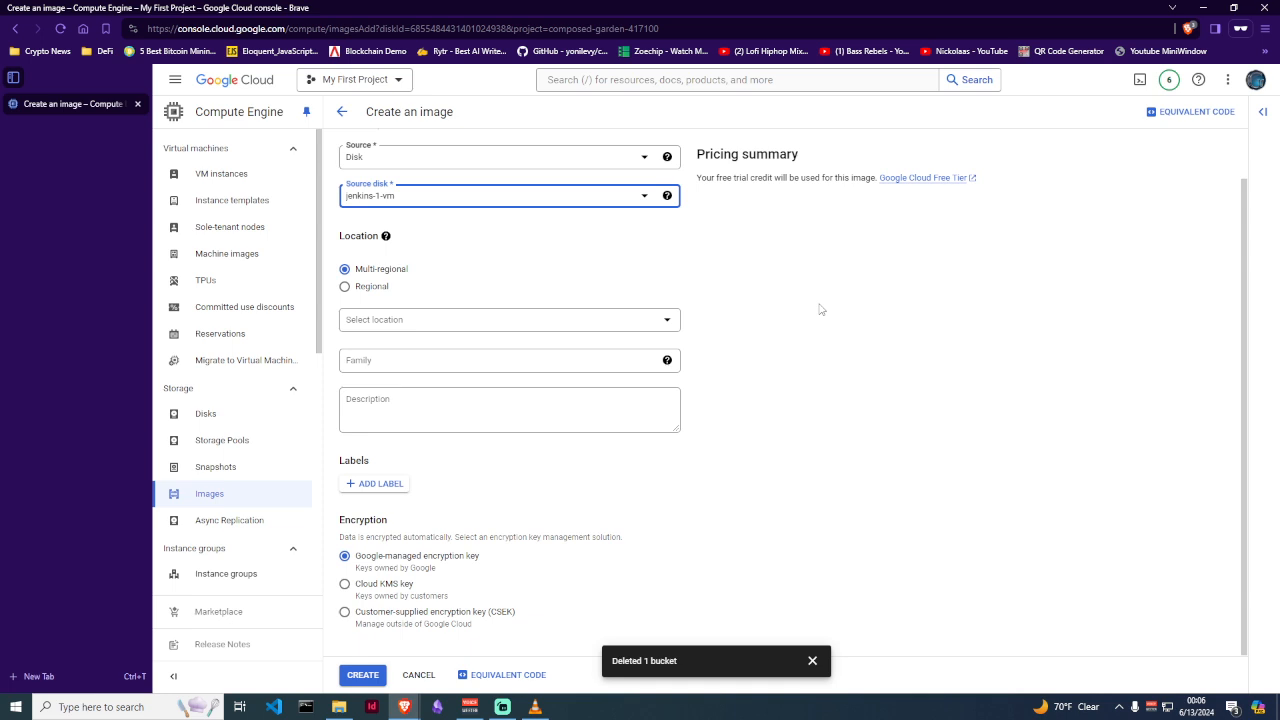
left_click(345, 287)
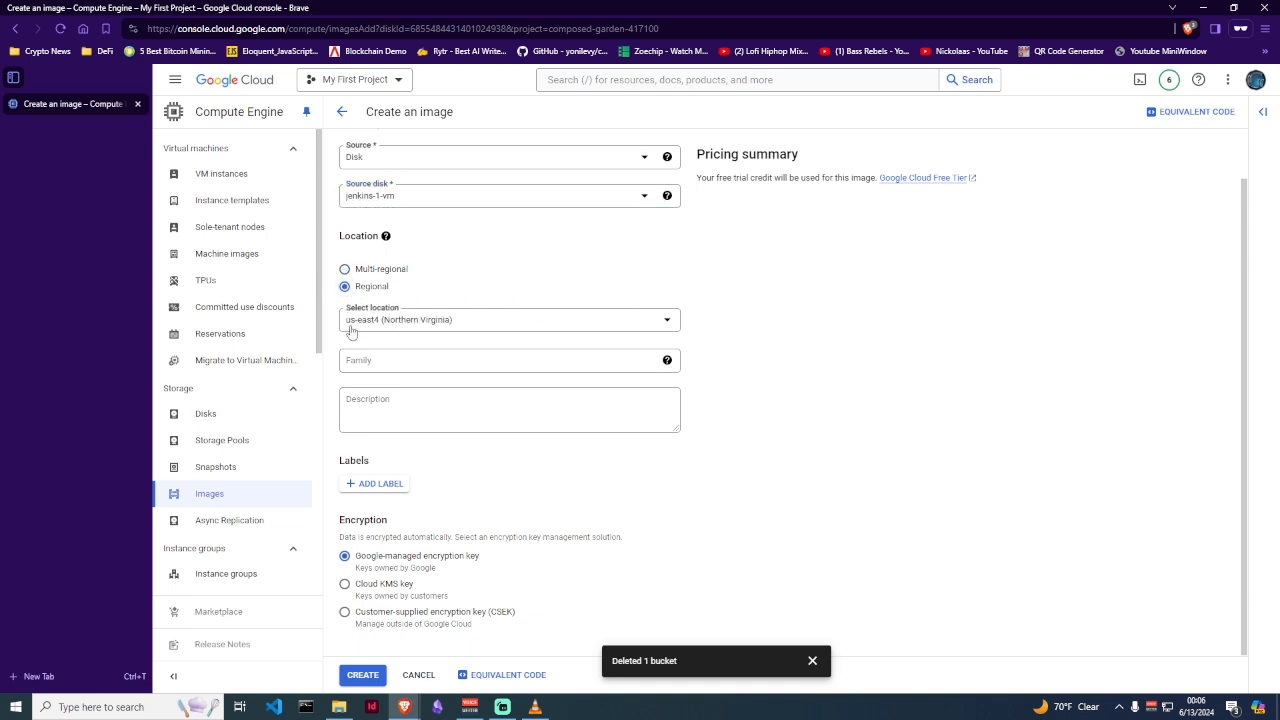
left_click(430, 326)
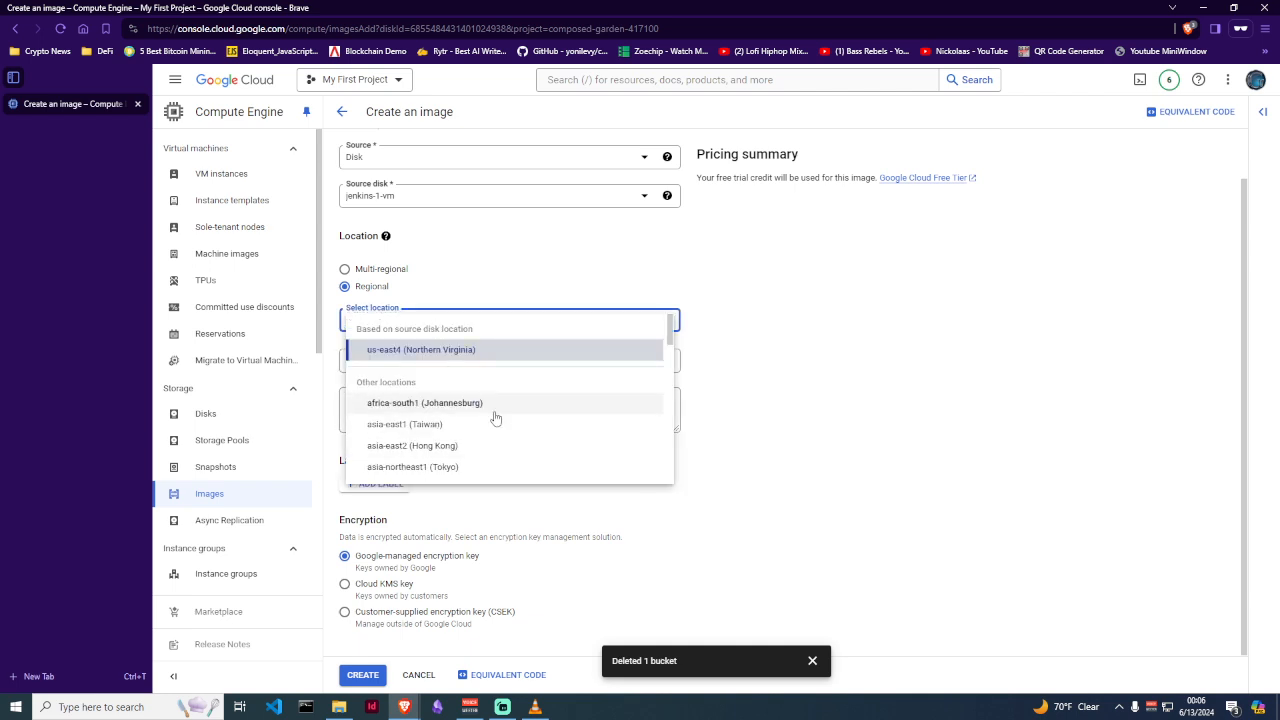
scroll(495, 418, "down", 1)
scroll(495, 418, "down", 3)
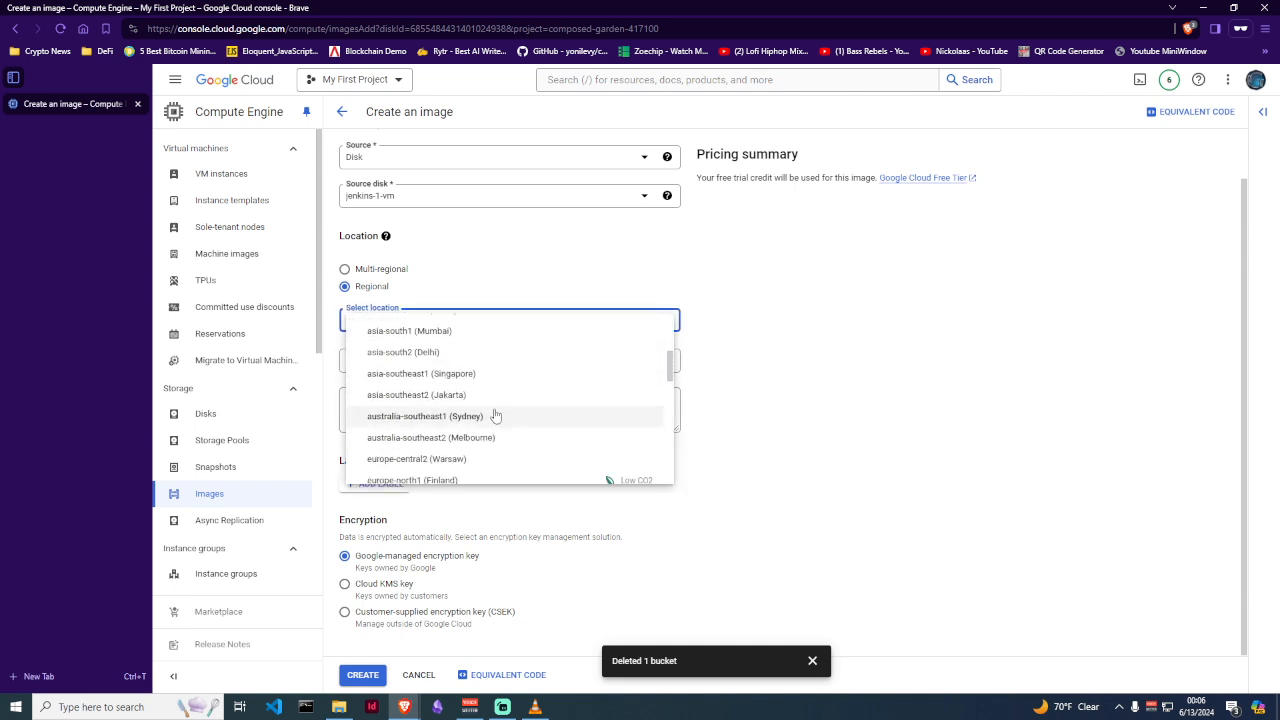
scroll(497, 408, "down", 5)
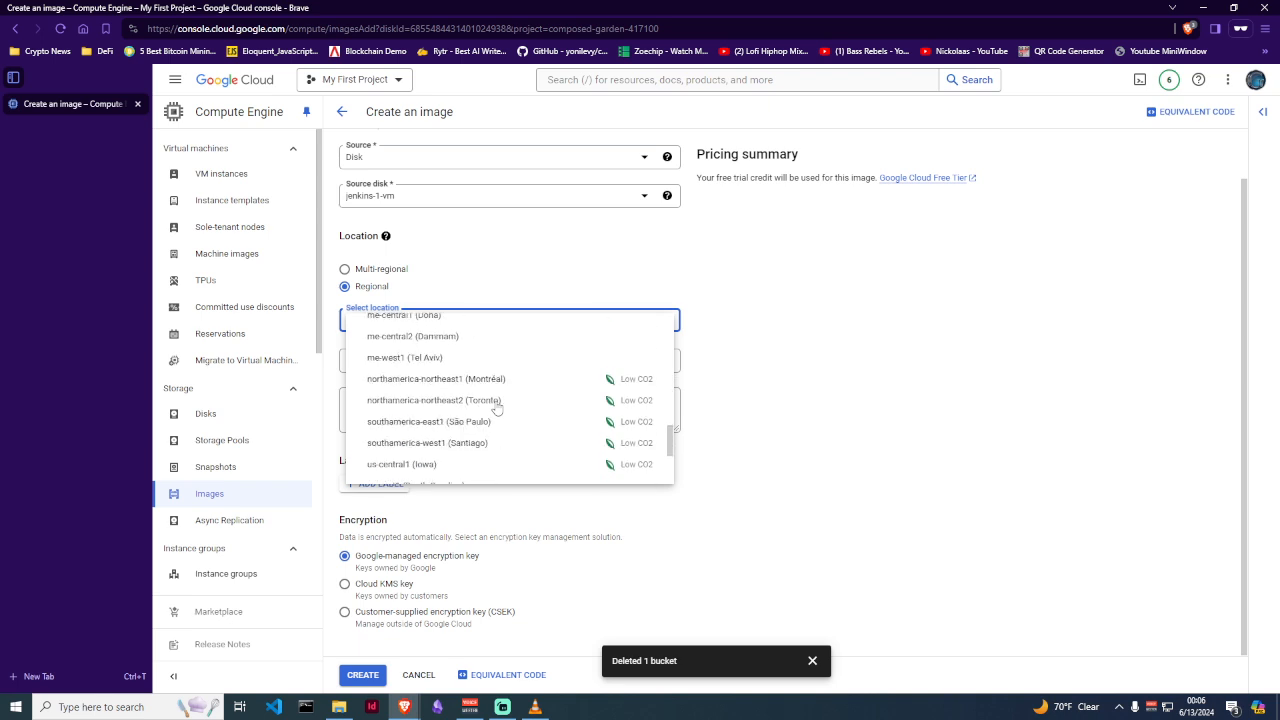
scroll(497, 408, "up", 2)
scroll(497, 408, "down", 4)
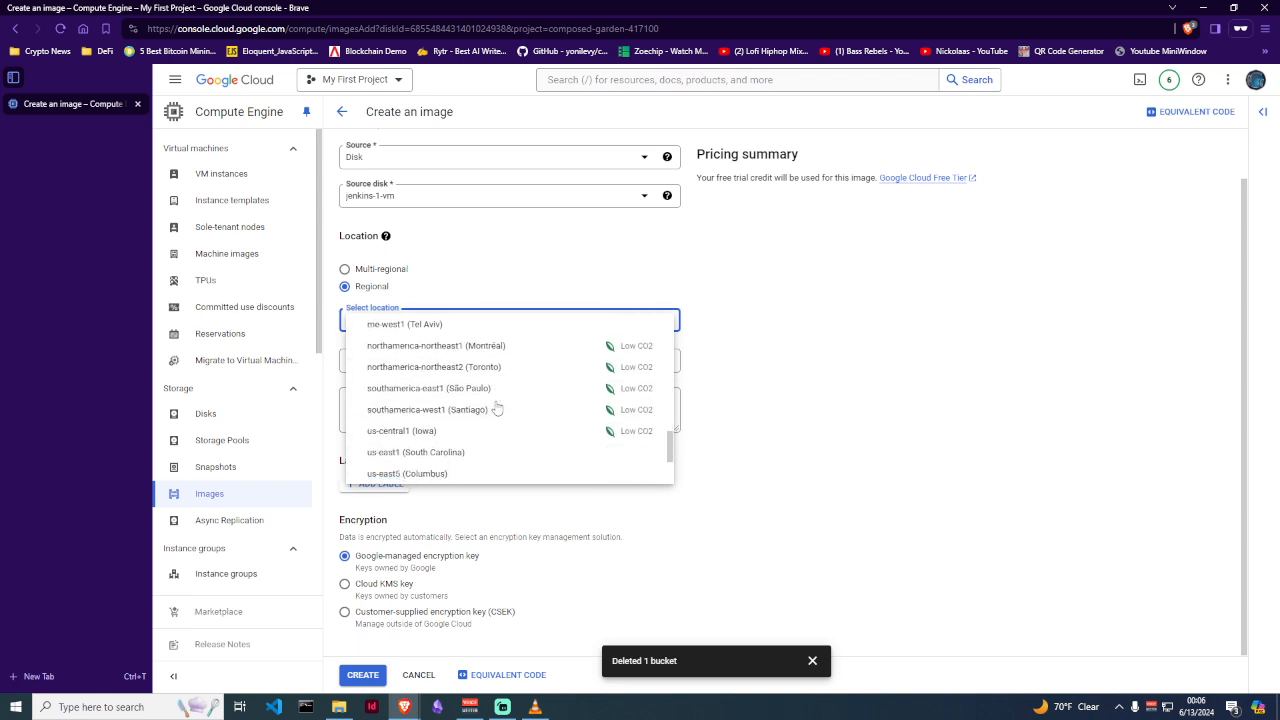
scroll(489, 414, "down", 2)
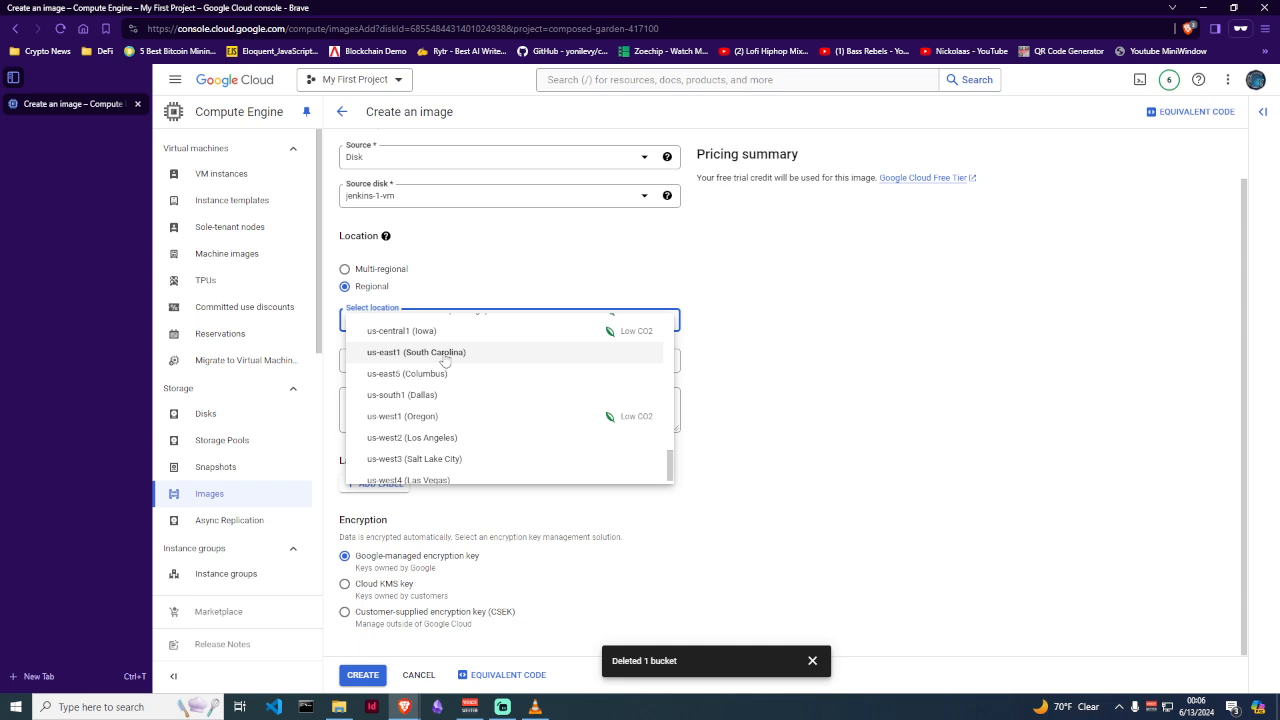
left_click(445, 355)
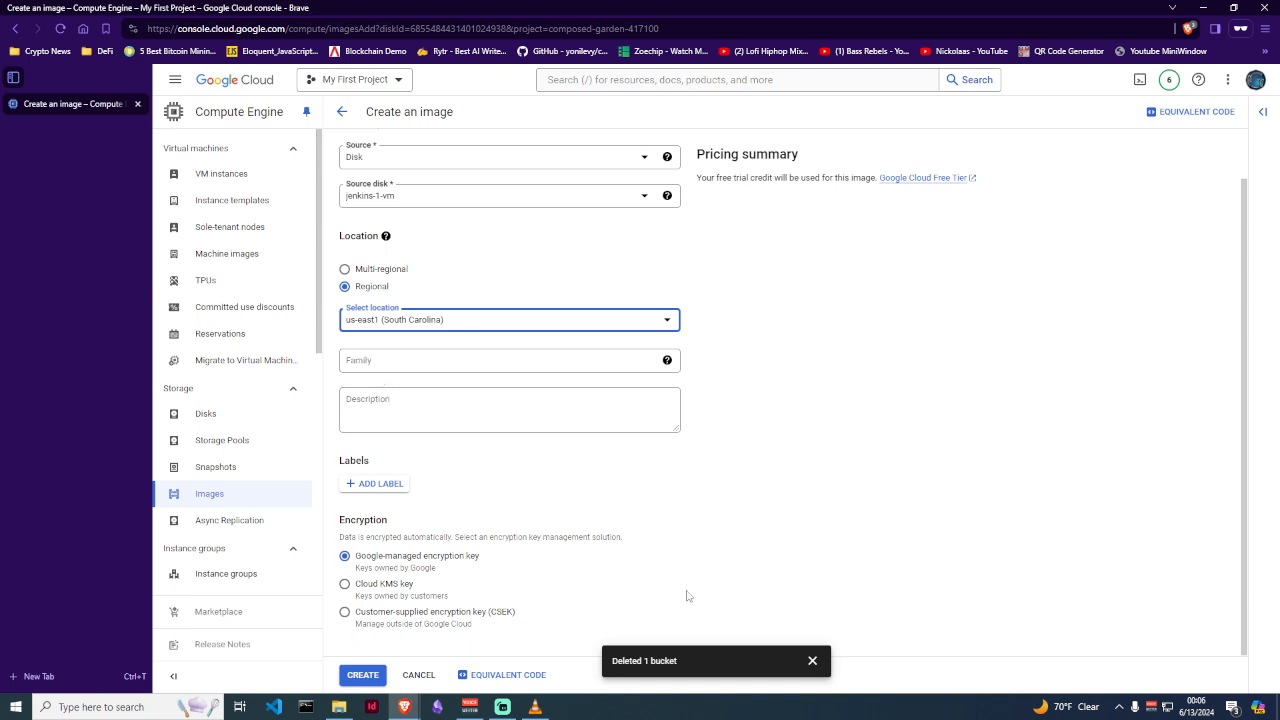
left_click(813, 658)
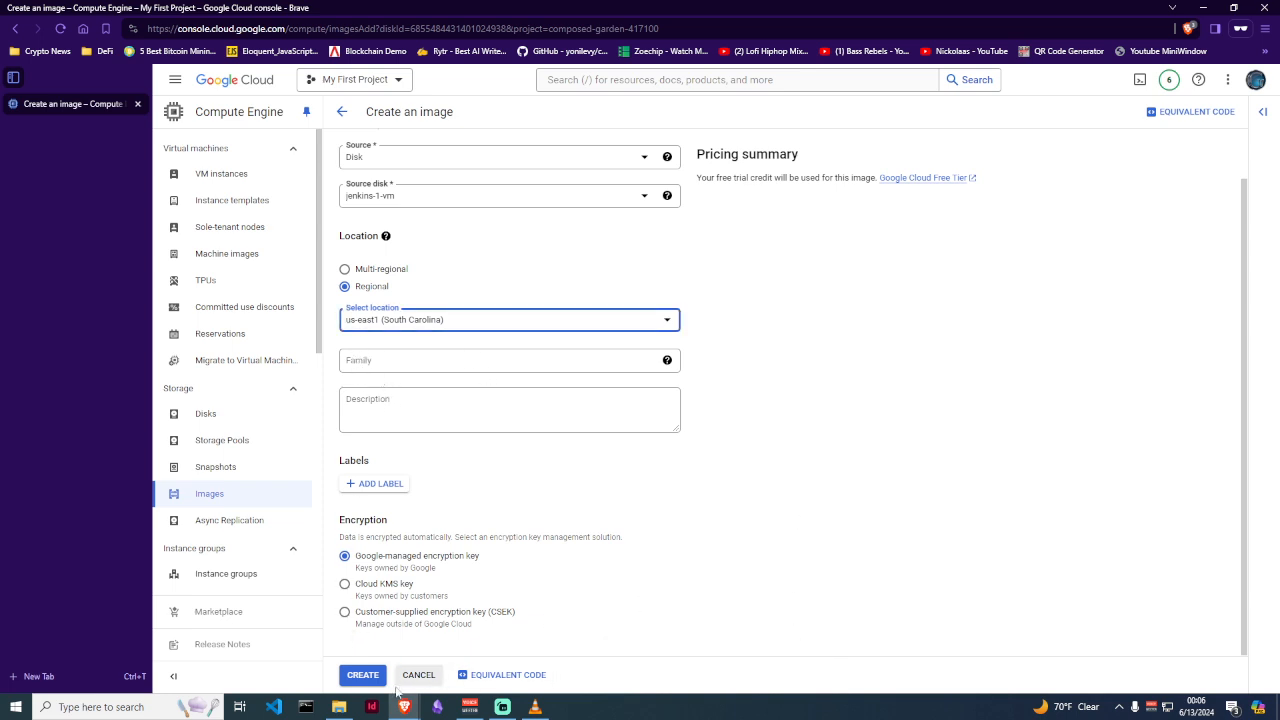
left_click(357, 680)
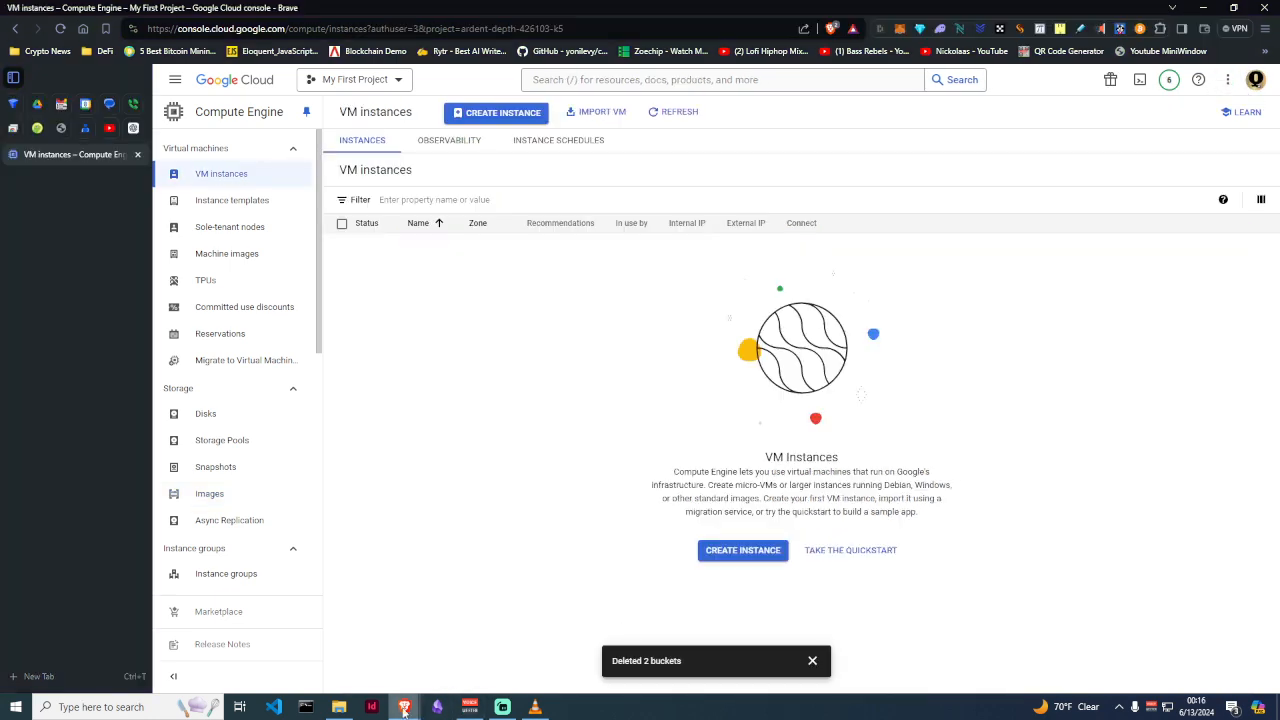
Open the empty my-new-jenkins-image-export bucket from the Buckets window
mouse_move(437, 707)
left_click(466, 640)
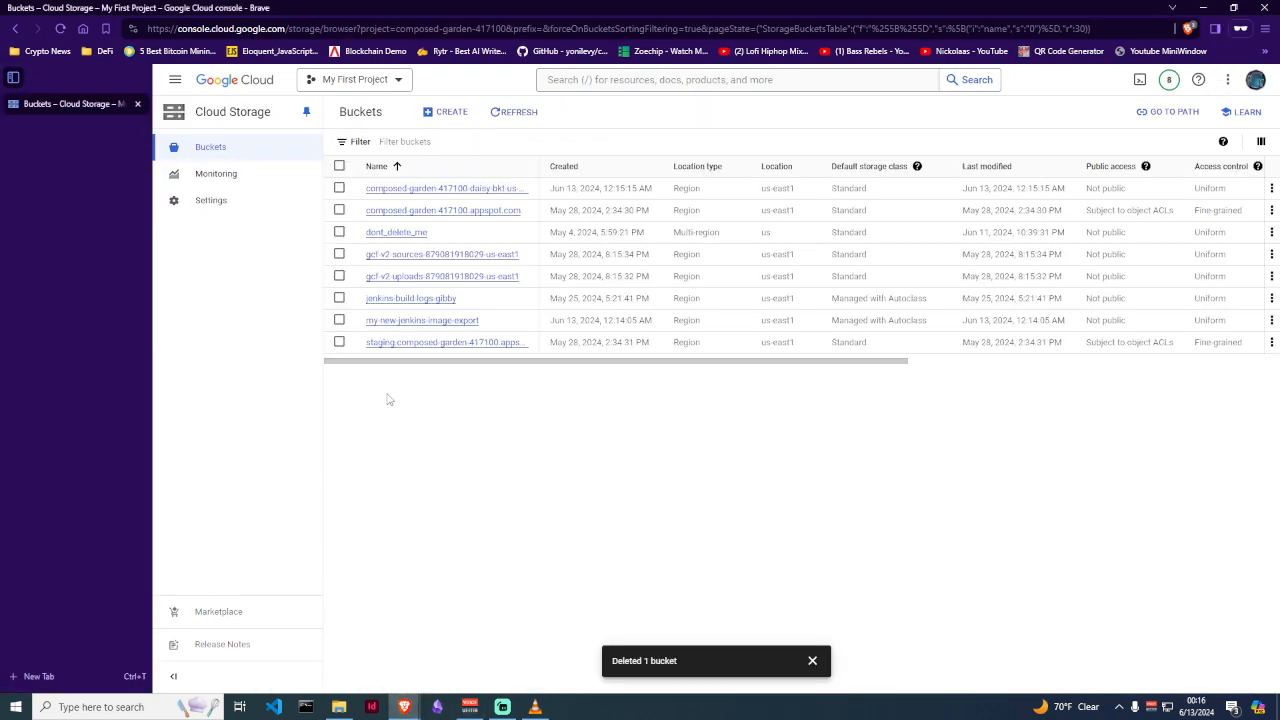
left_click(410, 321)
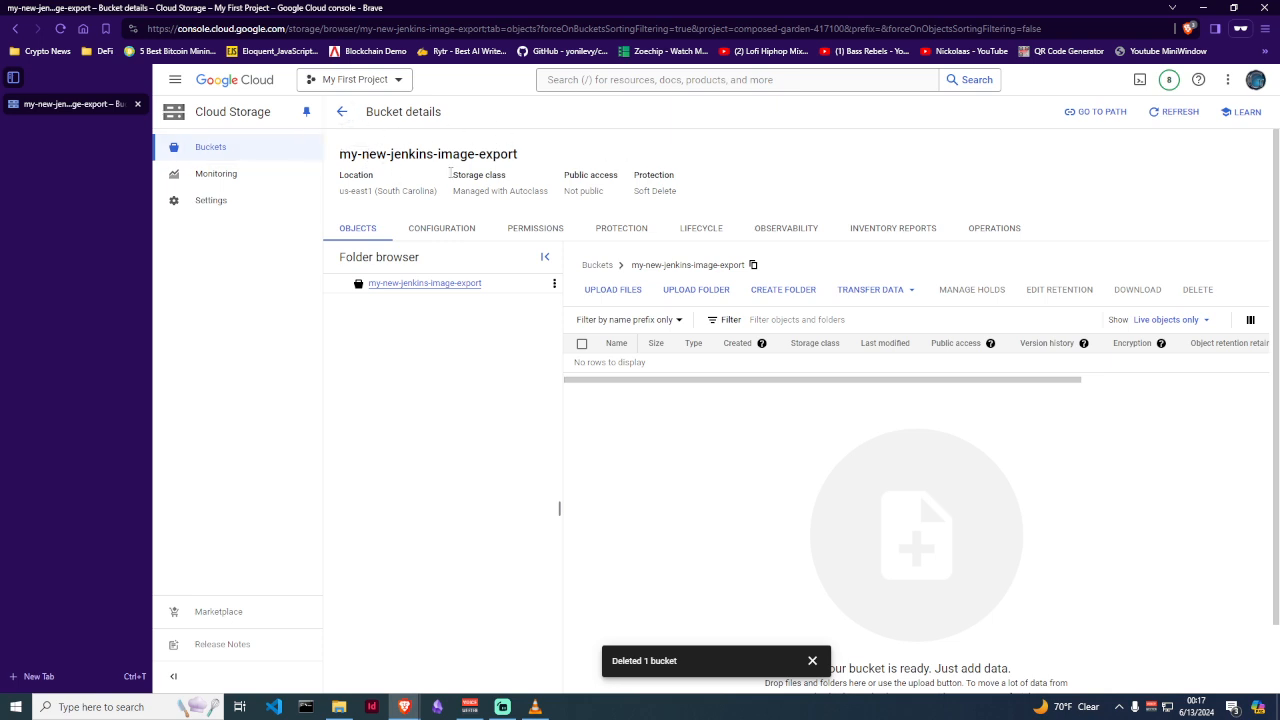
Review the bucket's Permissions tab and scroll through its principals table
left_click(538, 229)
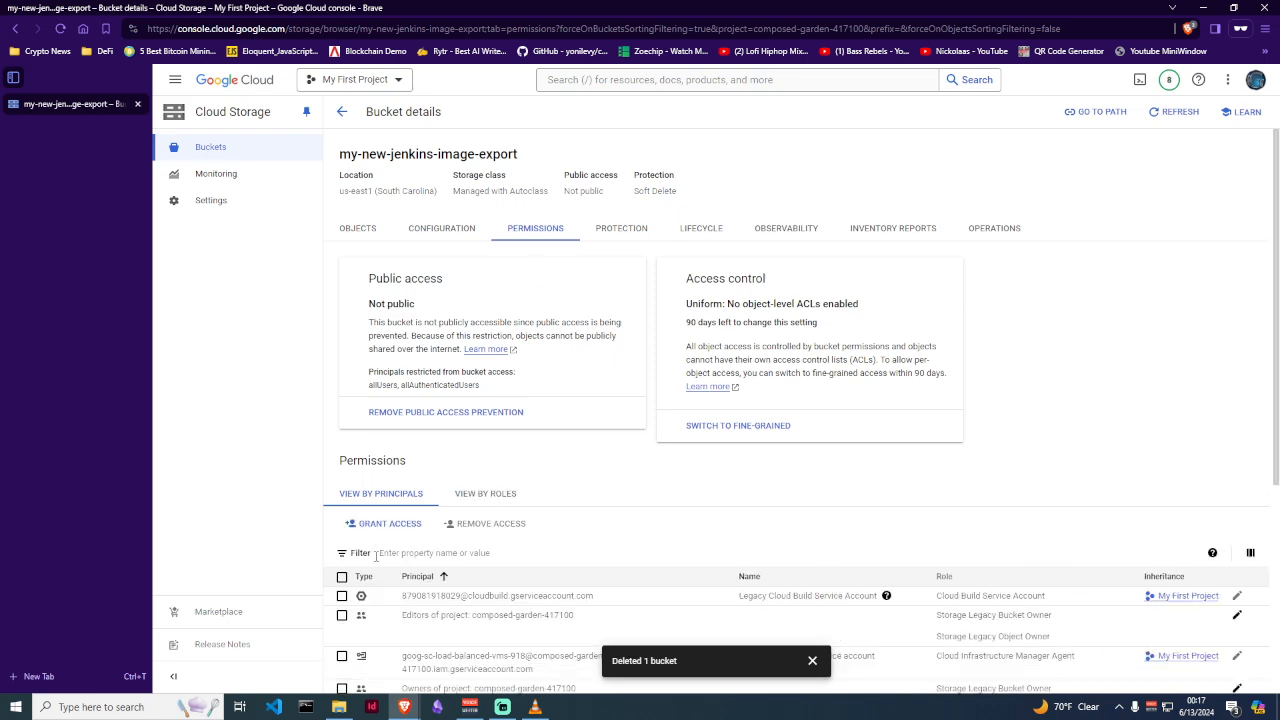
scroll(376, 530, "down", 3)
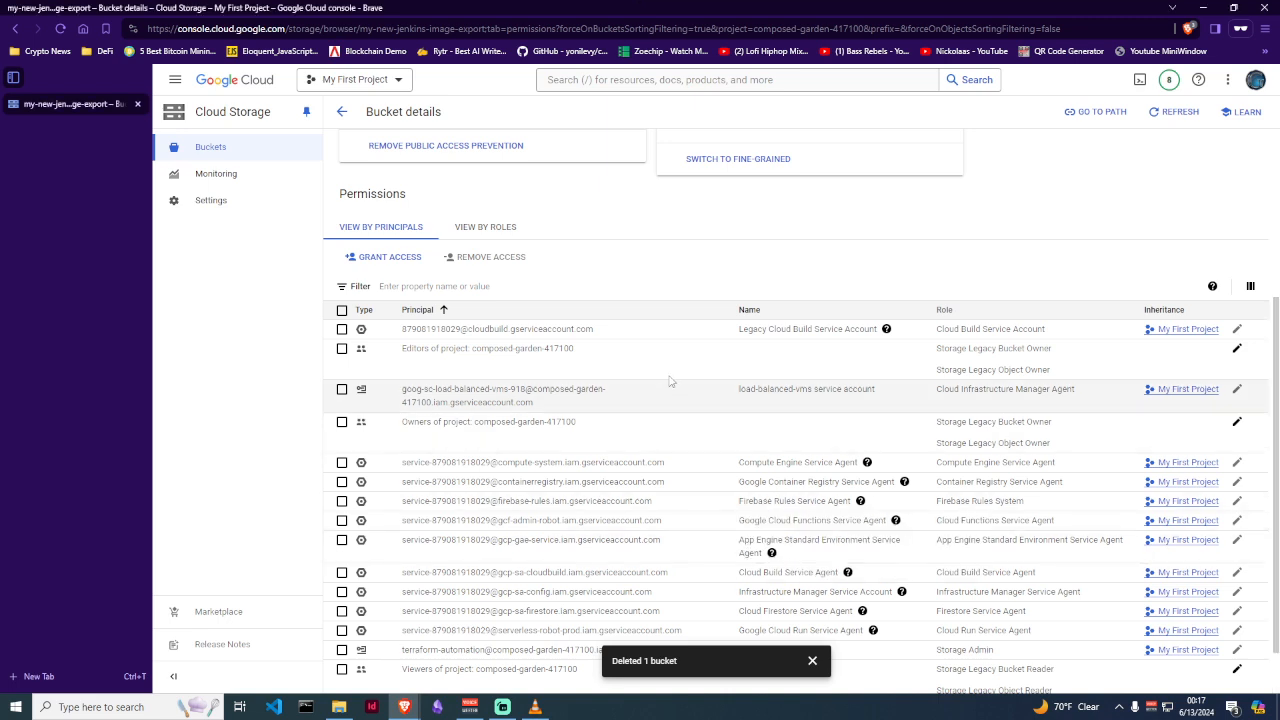
scroll(674, 282, "down", 1)
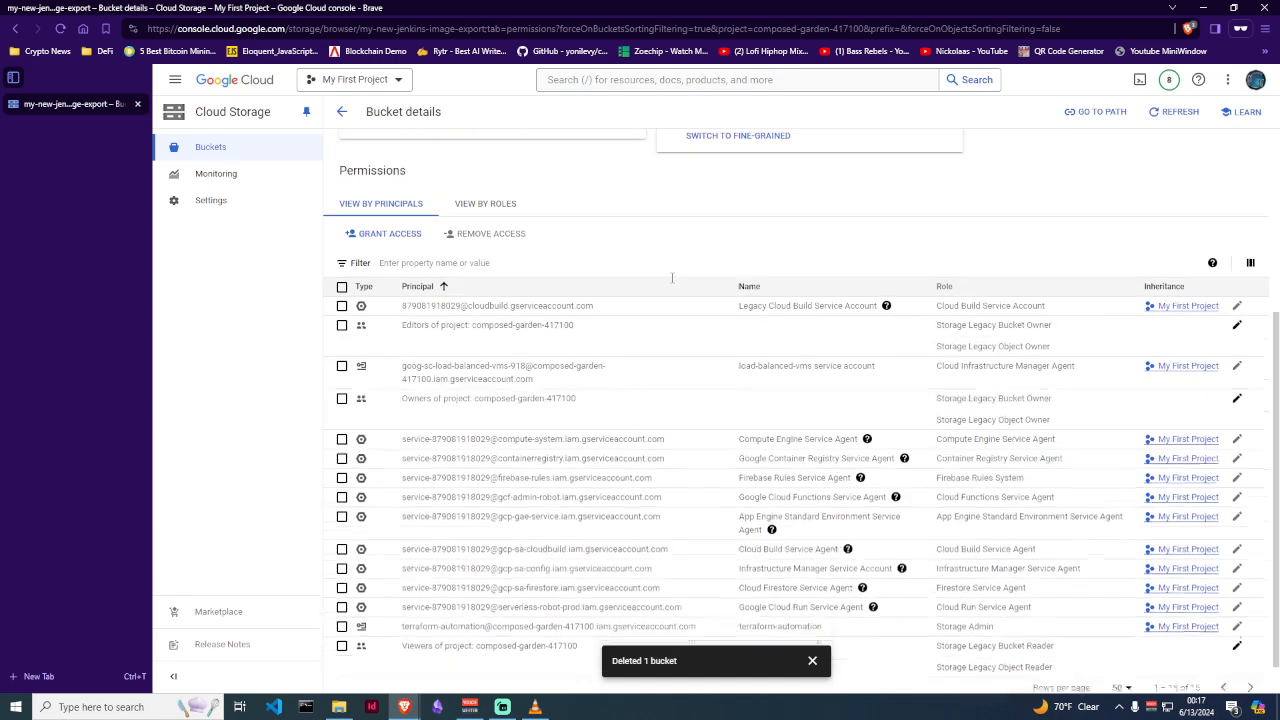
scroll(674, 282, "up", 1)
scroll(703, 249, "up", 2)
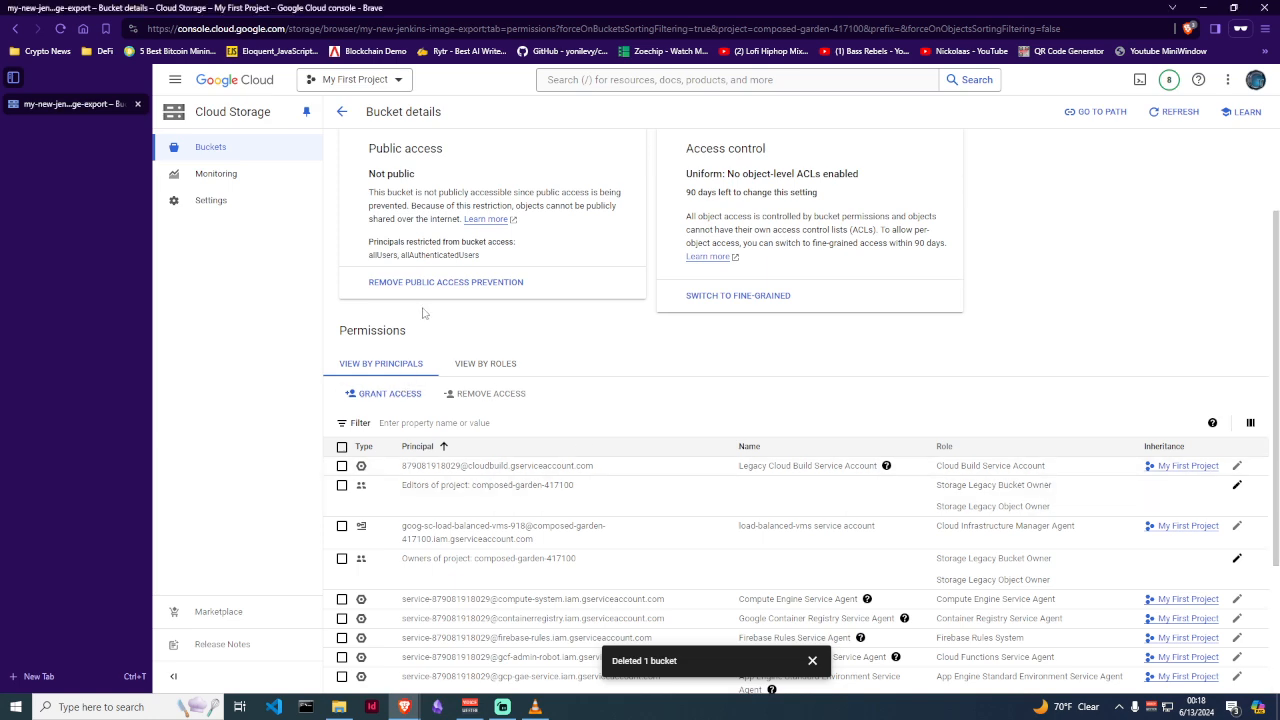
scroll(428, 305, "up", 2)
scroll(428, 305, "down", 4)
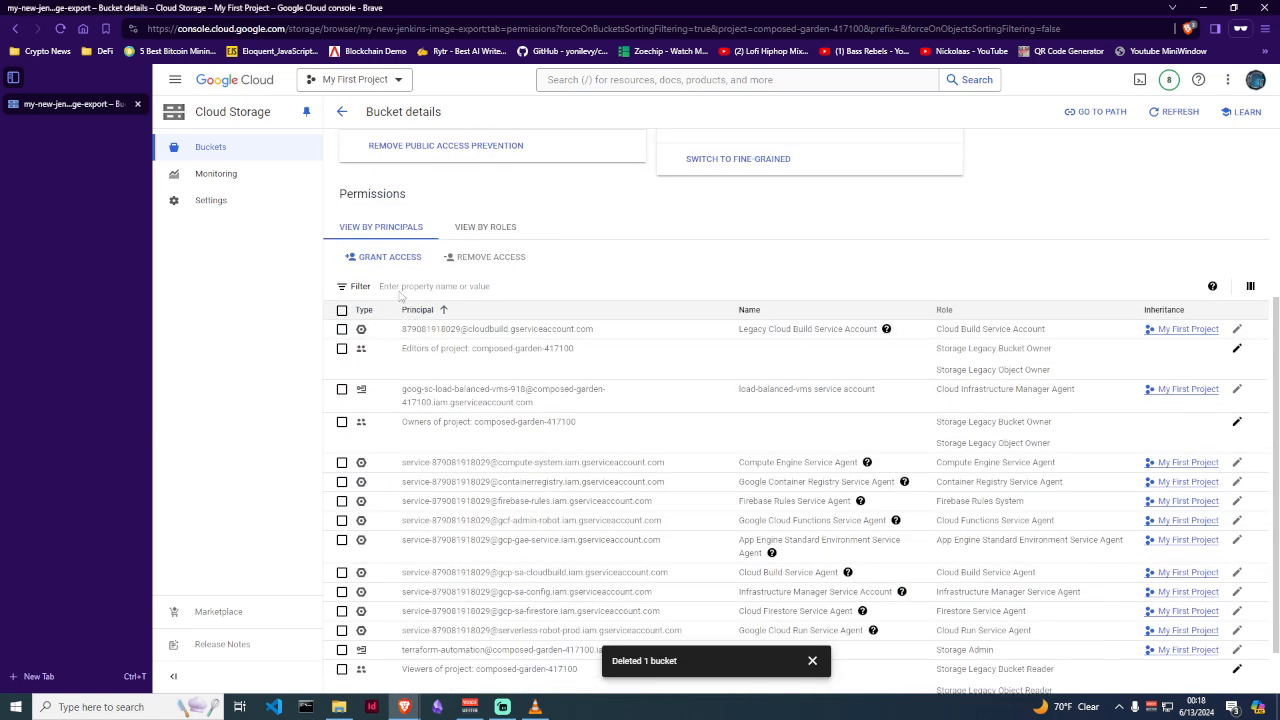
Start granting bucket access and add the user's e-mail address as a new principal
left_click(385, 258)
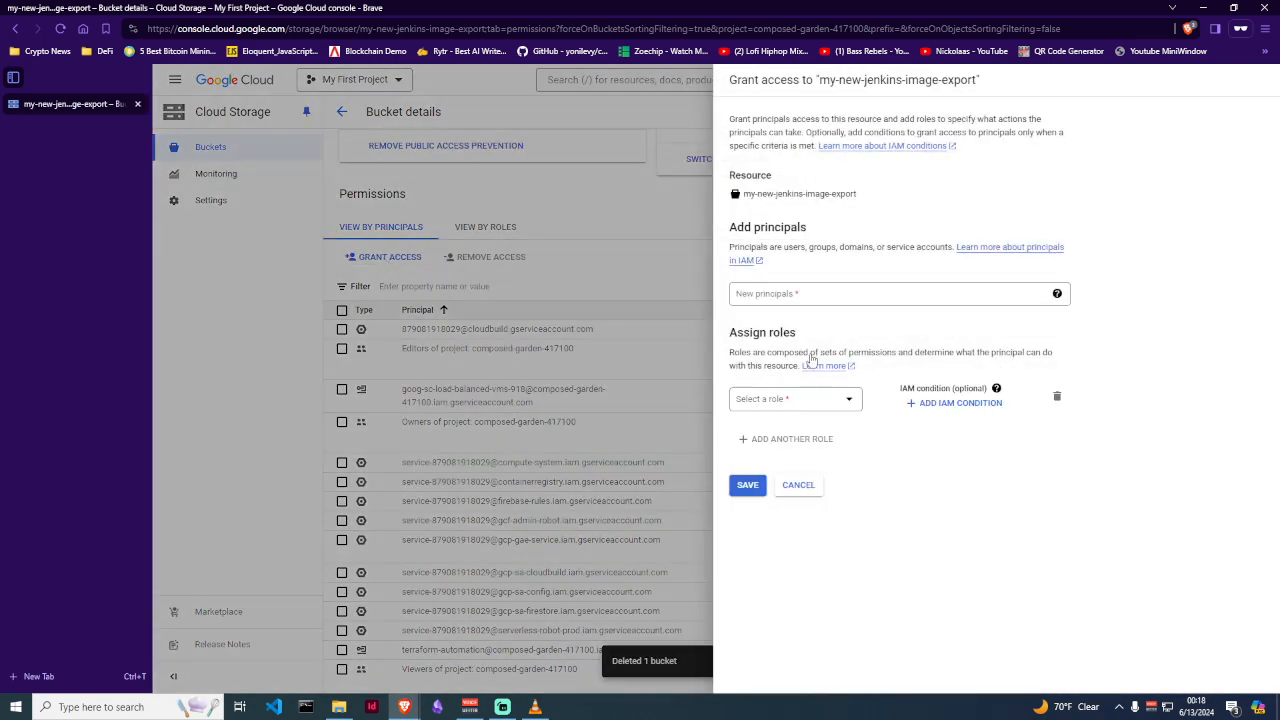
mouse_move(410, 707)
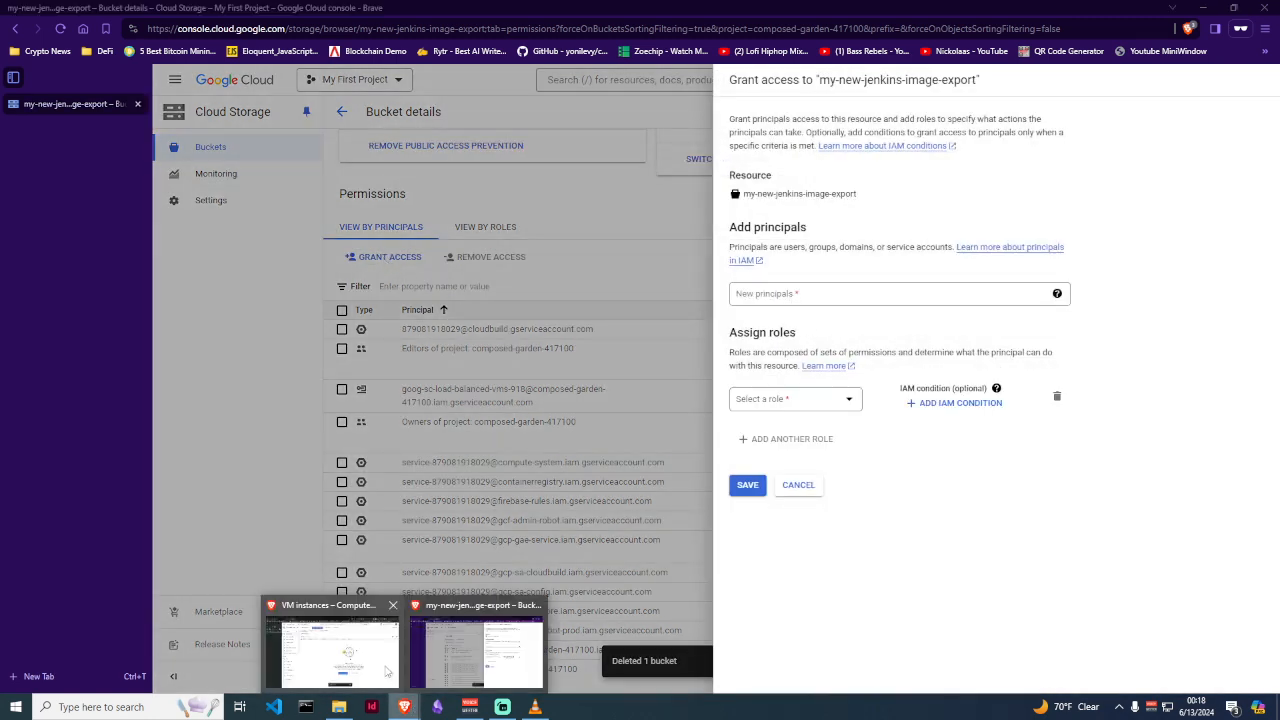
left_click(330, 650)
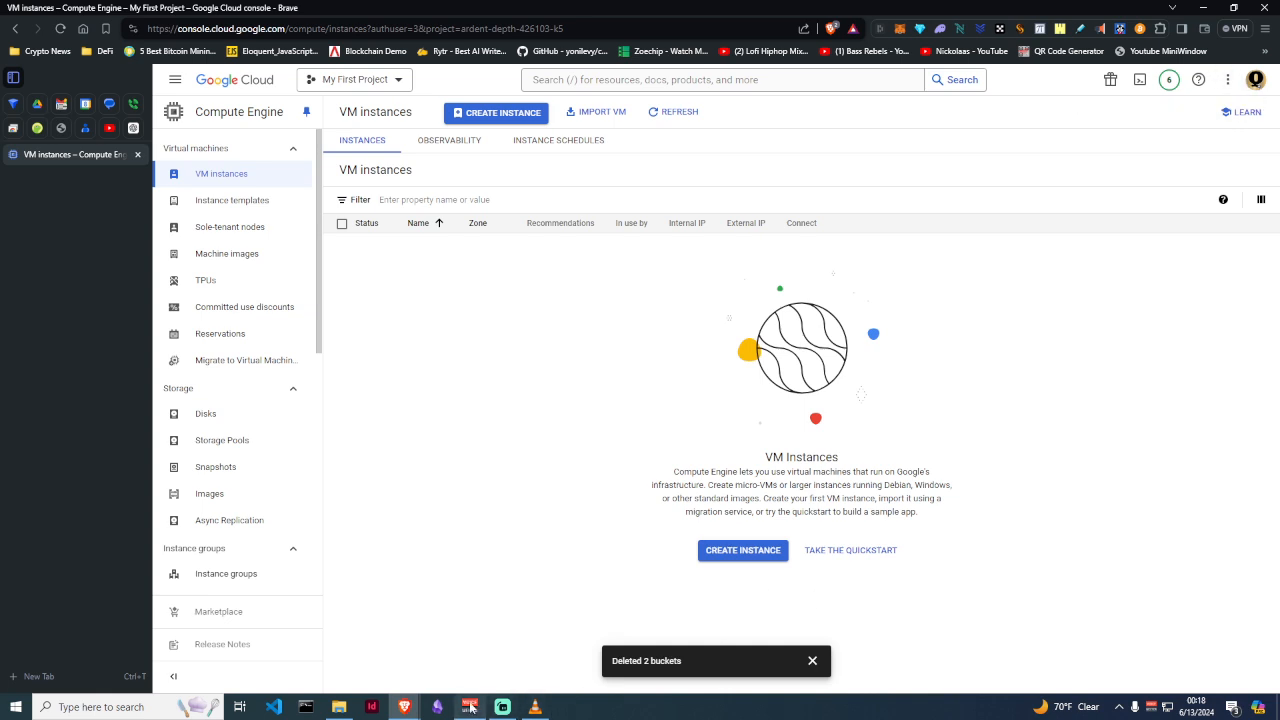
mouse_move(404, 707)
left_click(462, 670)
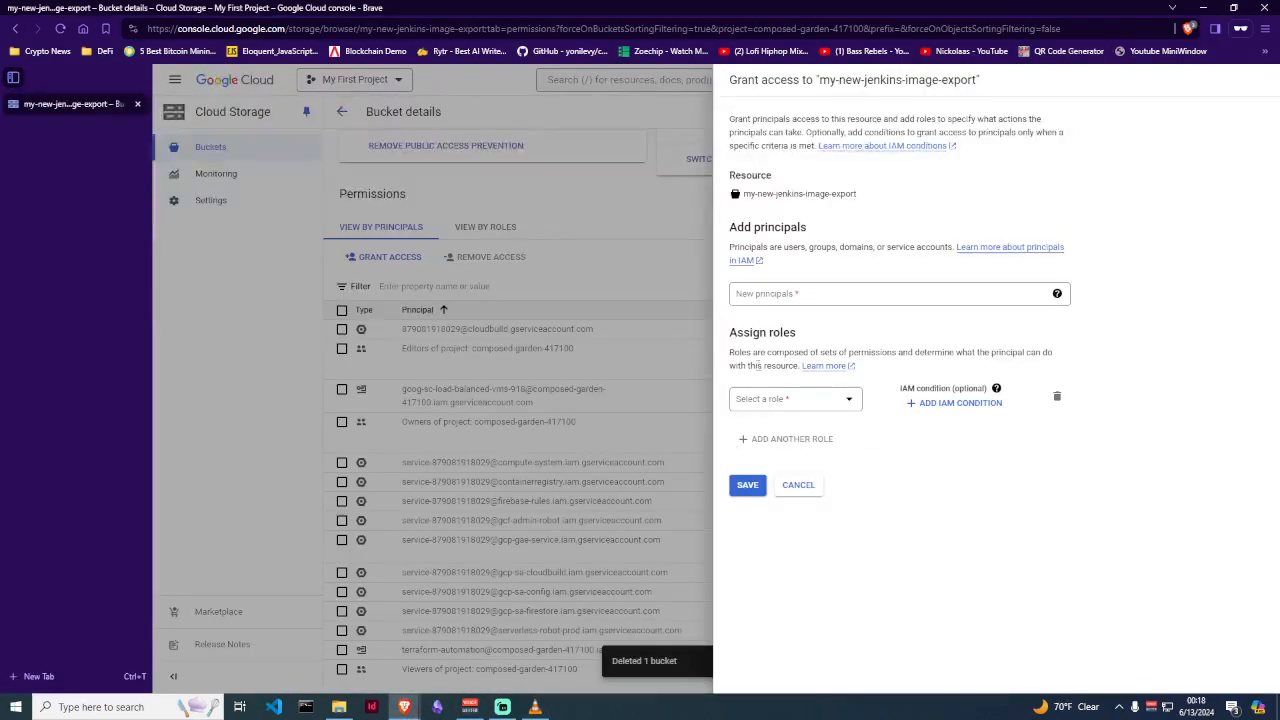
left_click(784, 298)
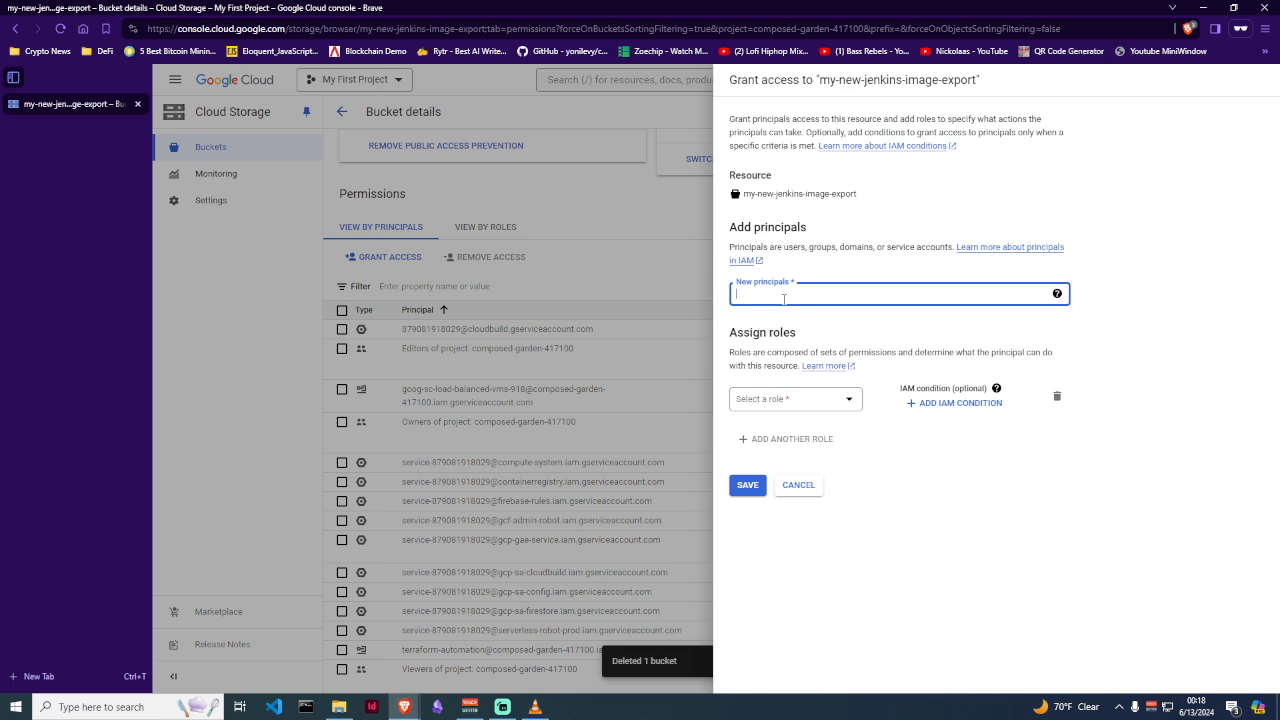
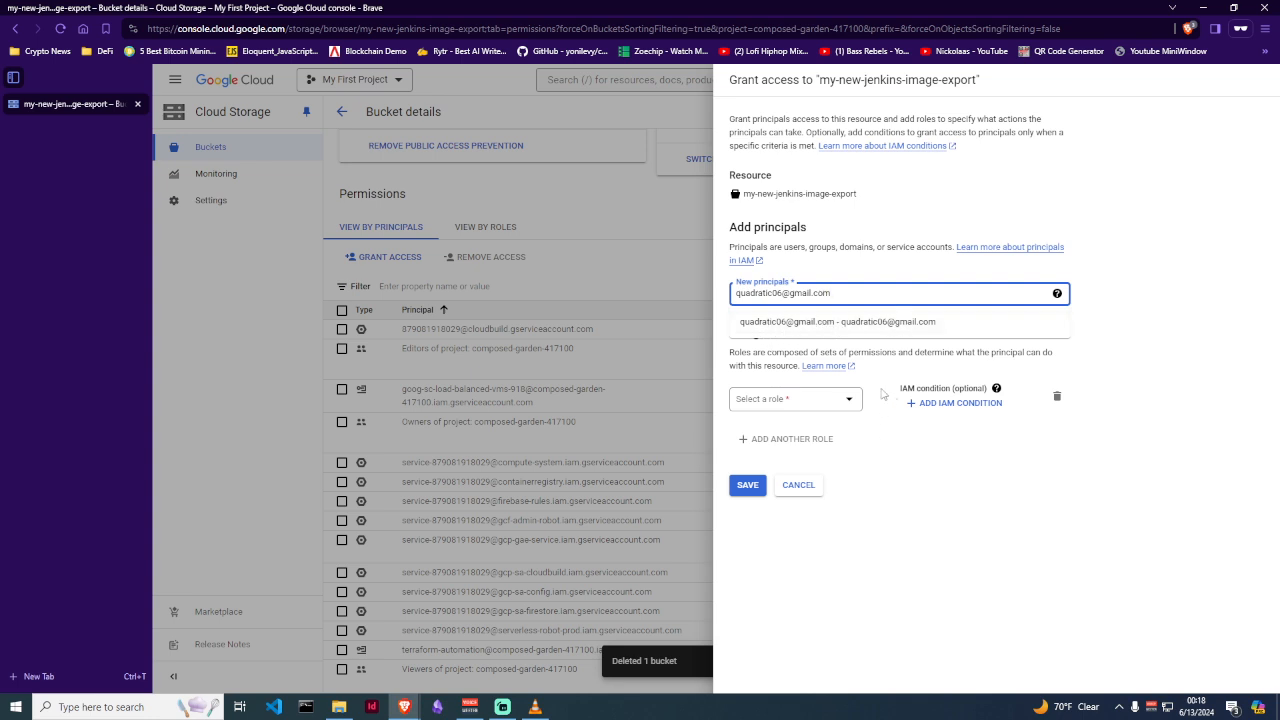
left_click(866, 322)
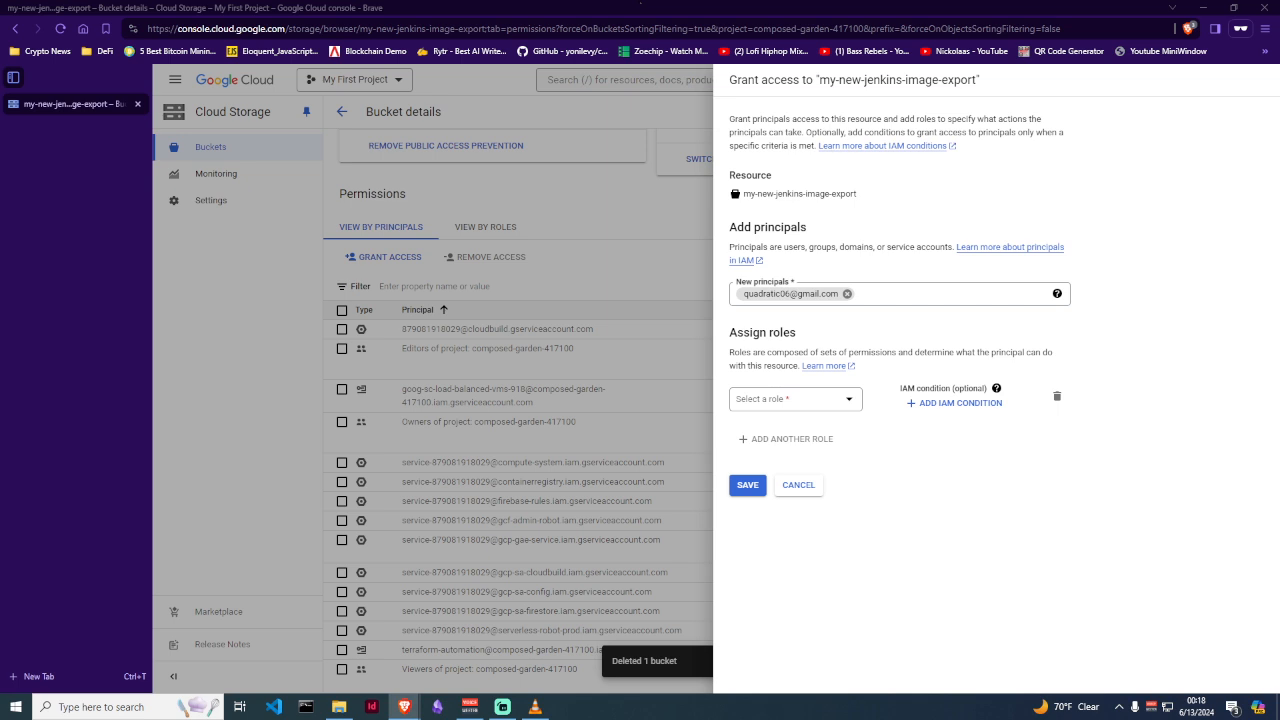
Filter the roles for 'storage bucket le' and assign Storage Legacy Bucket Owner
left_click(849, 402)
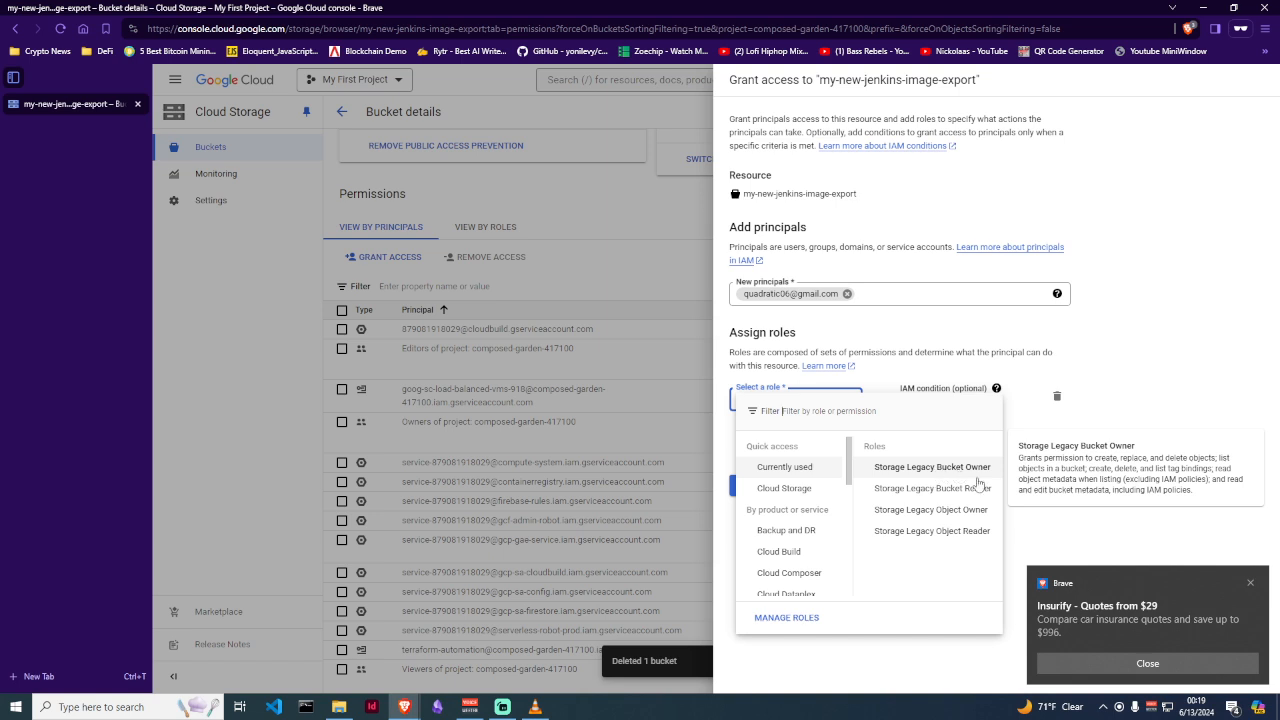
left_click(1250, 586)
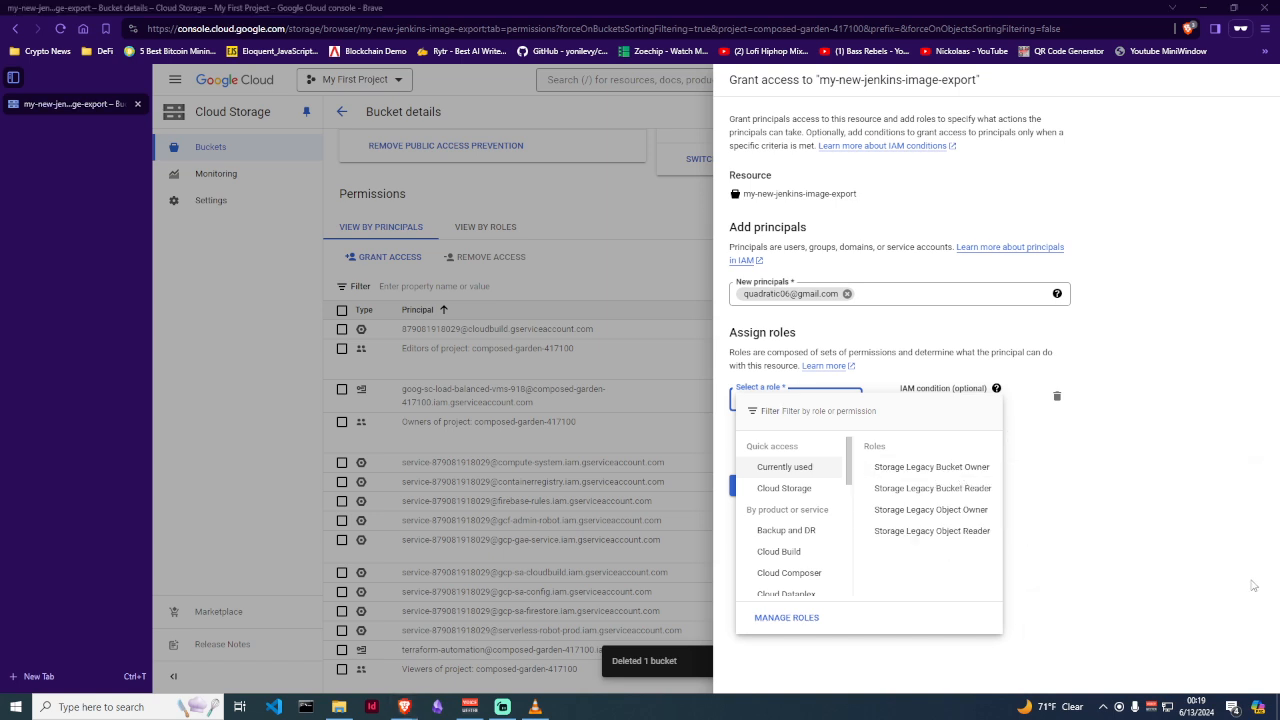
mouse_move(783, 497)
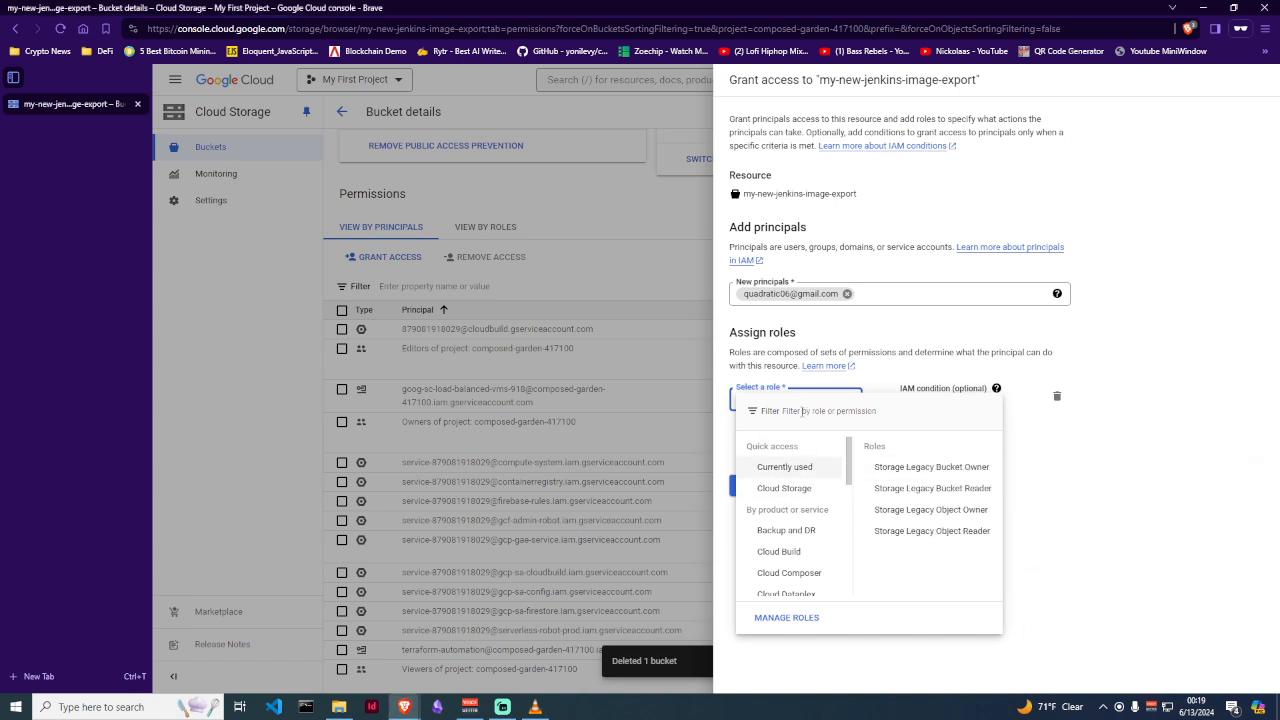
scroll(800, 505, "down", 5)
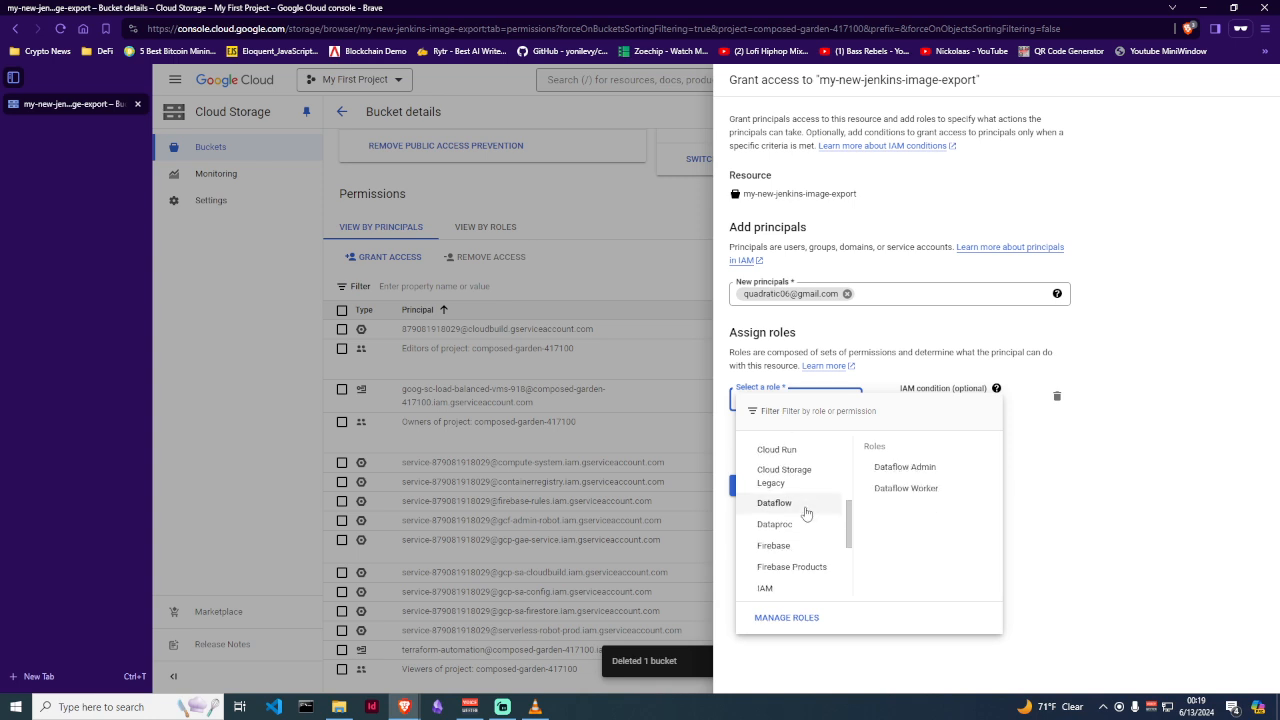
scroll(806, 513, "up", 5)
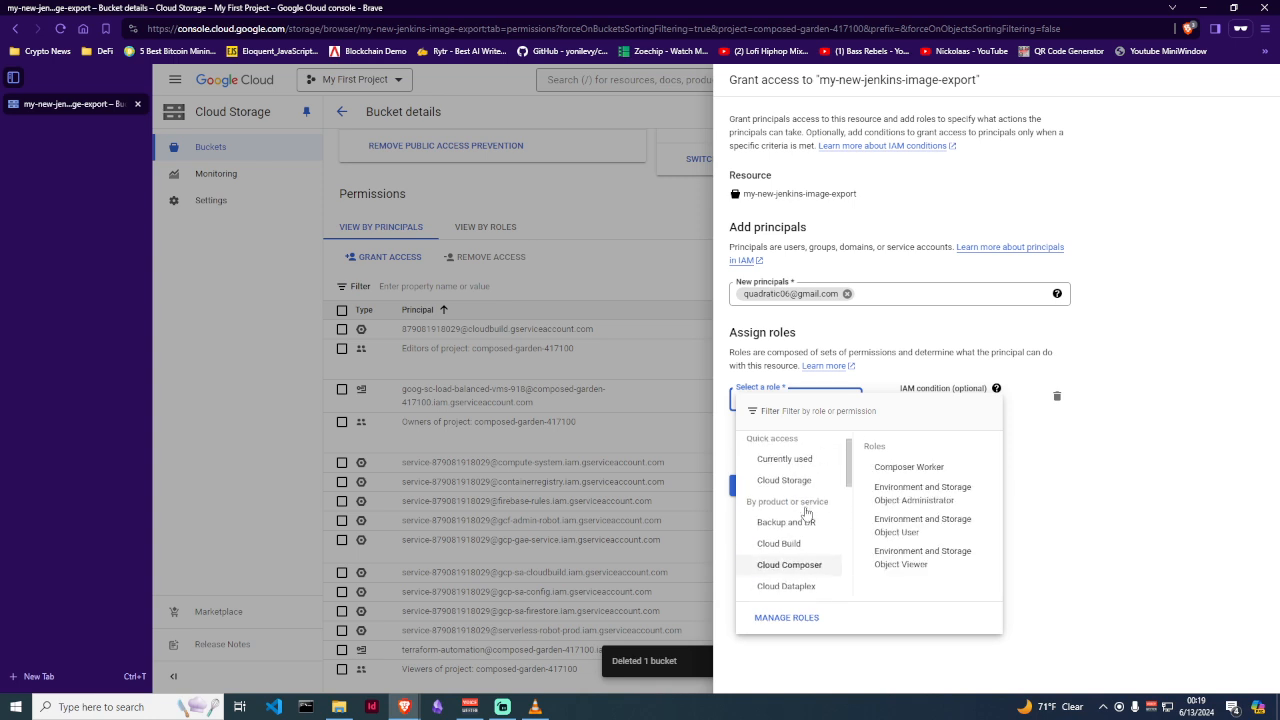
scroll(800, 510, "down", 3)
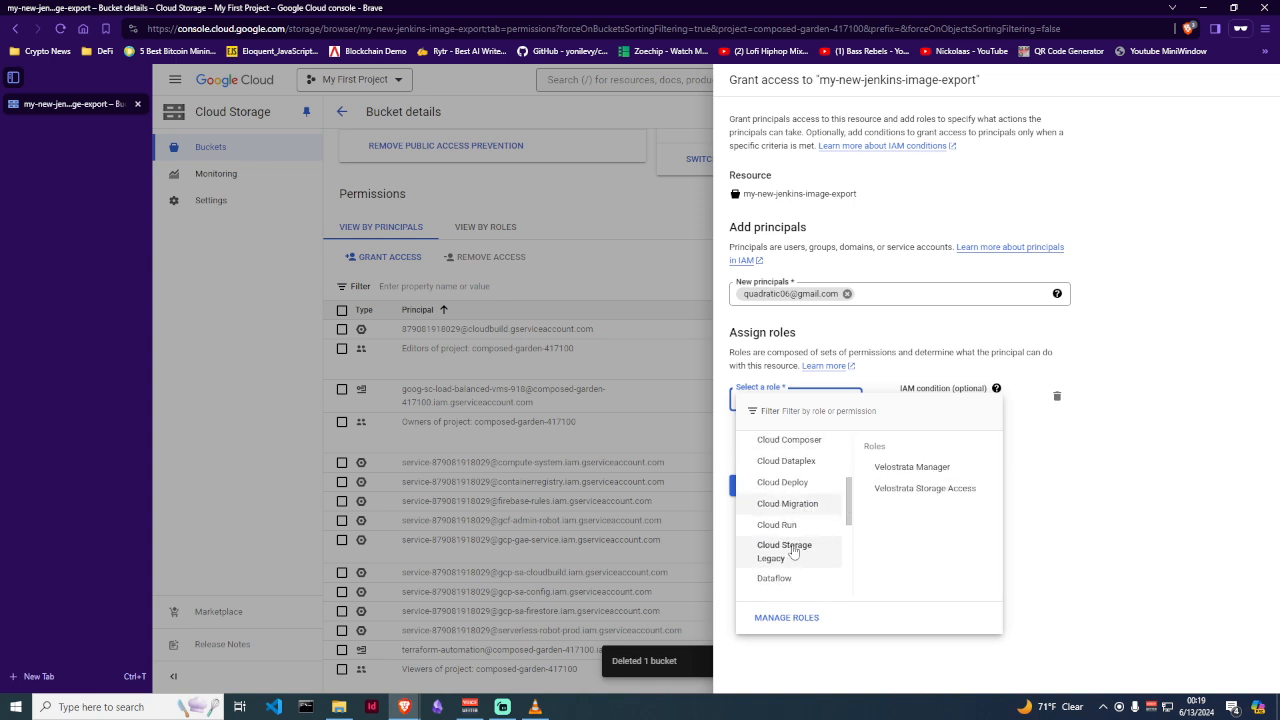
mouse_move(895, 472)
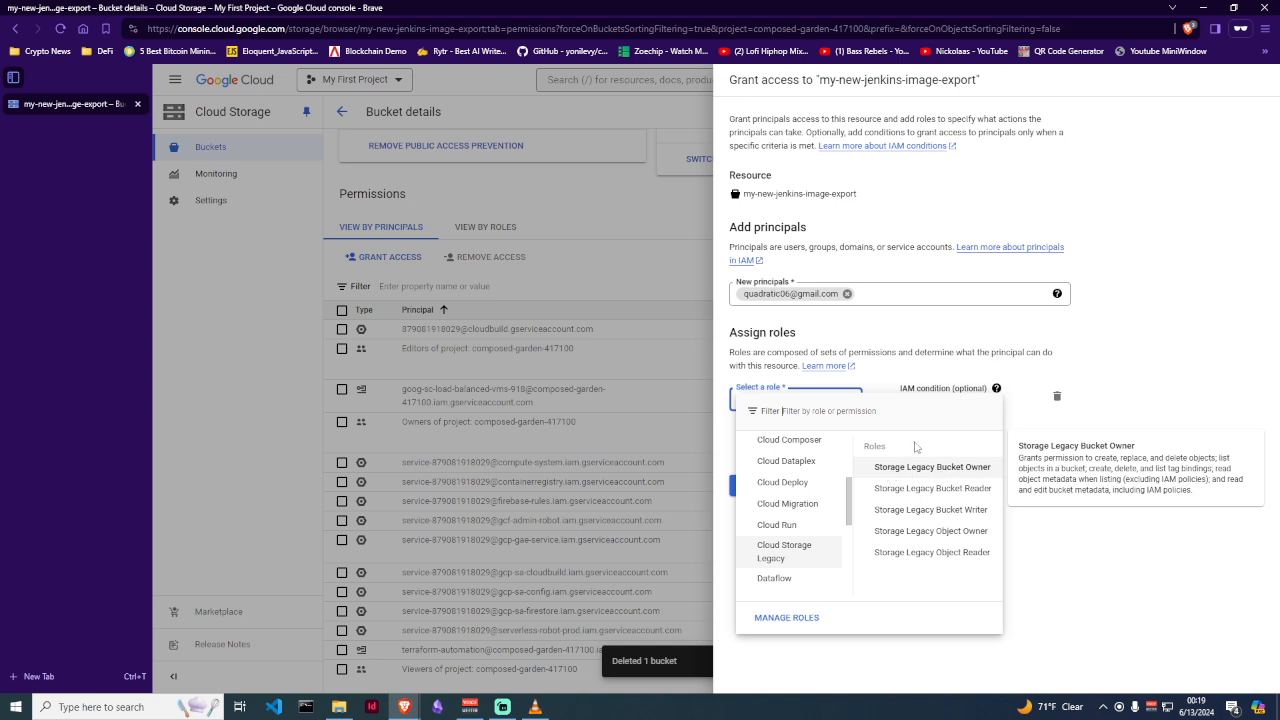
left_click(846, 410)
type("st")
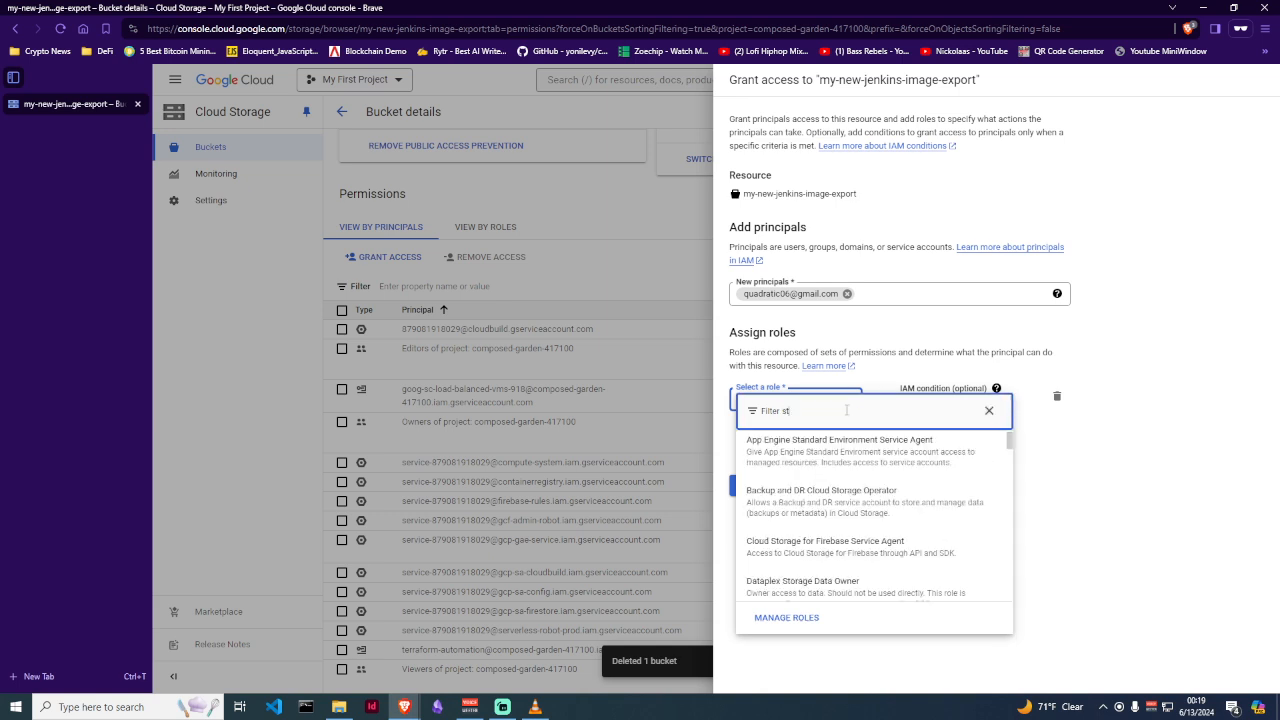
type("orage bu")
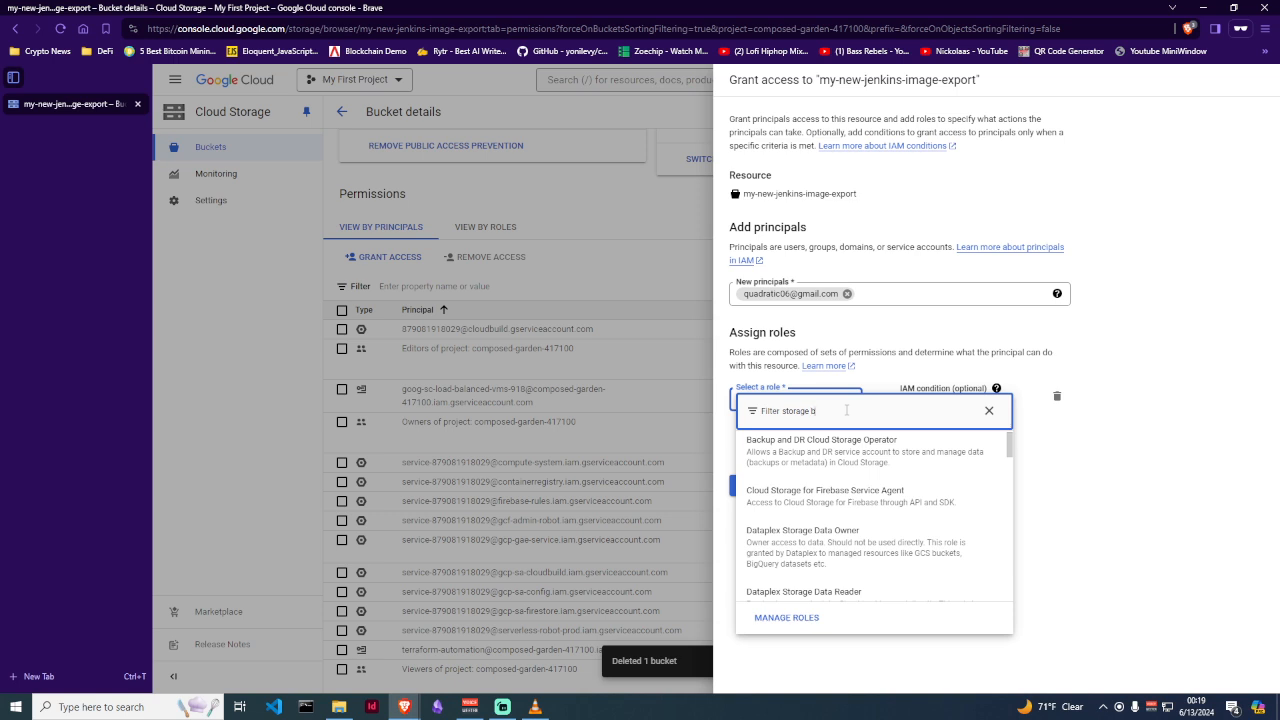
type("cket leg")
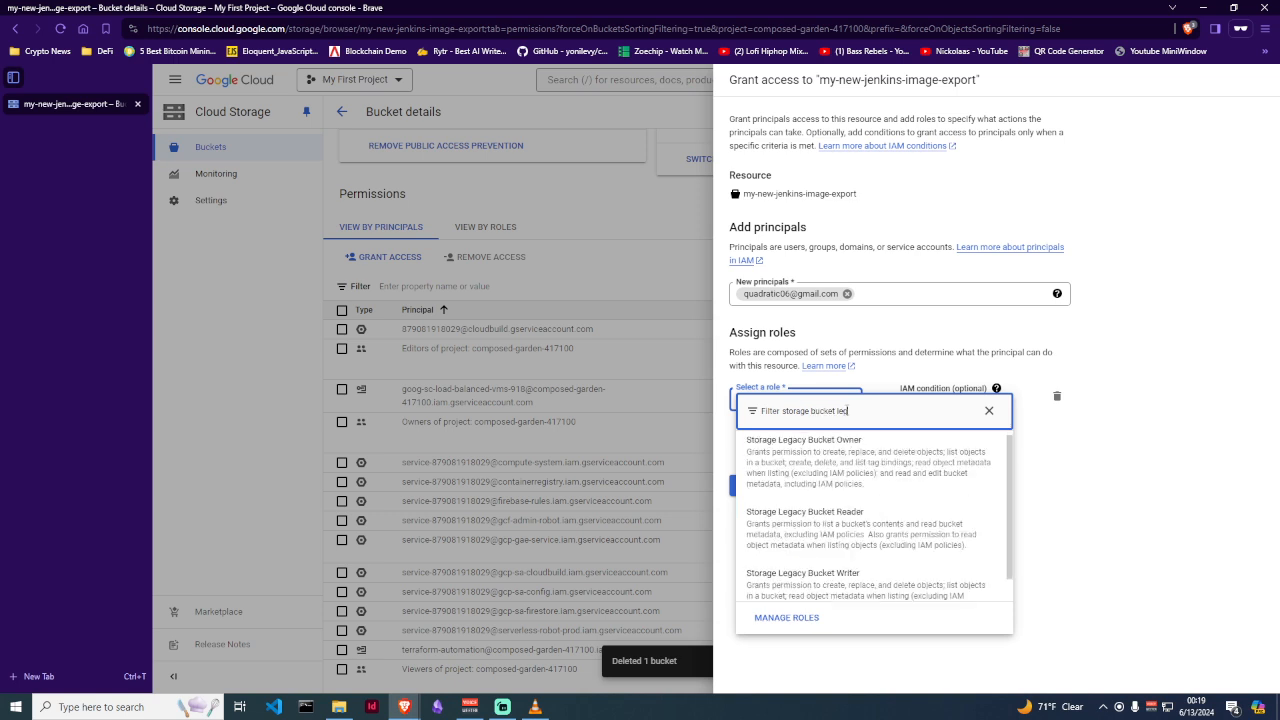
key("BackSpace")
key("BackSpace")
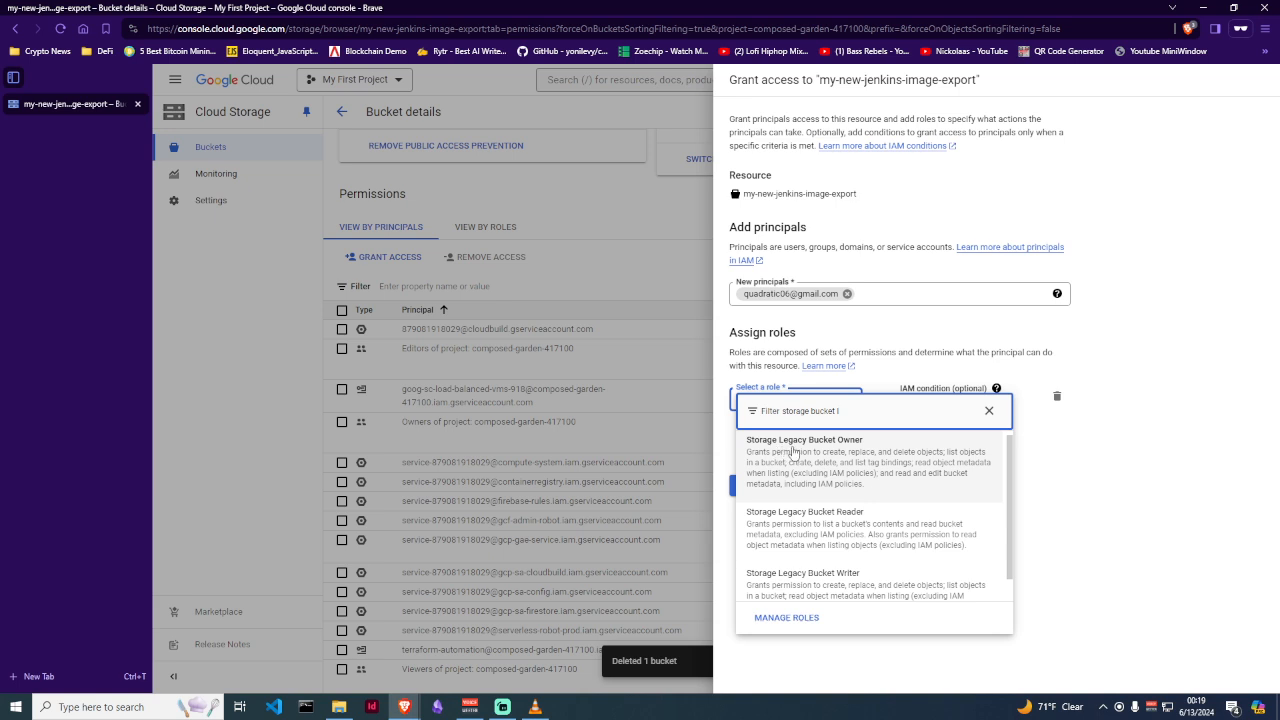
left_click(846, 463)
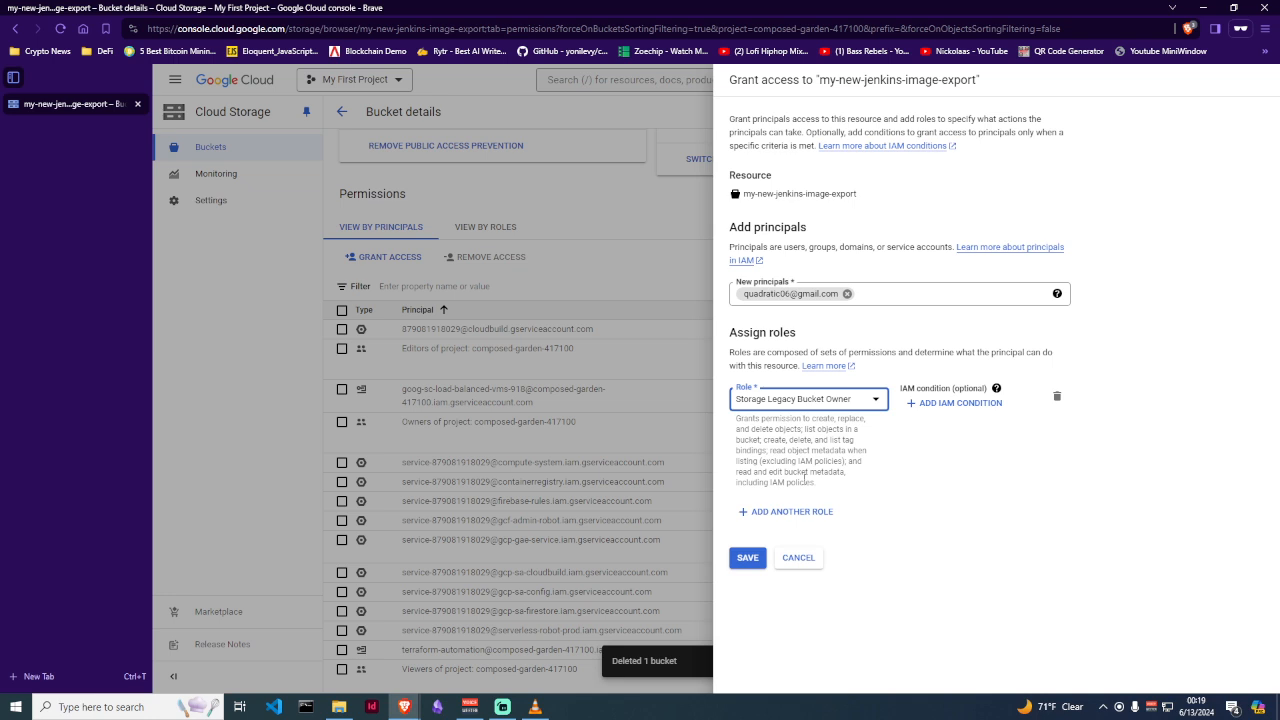
Save the grant and confirm the new principal is listed as Storage Legacy Bucket Owner
left_click(641, 1)
left_click(1173, 527)
left_click(748, 560)
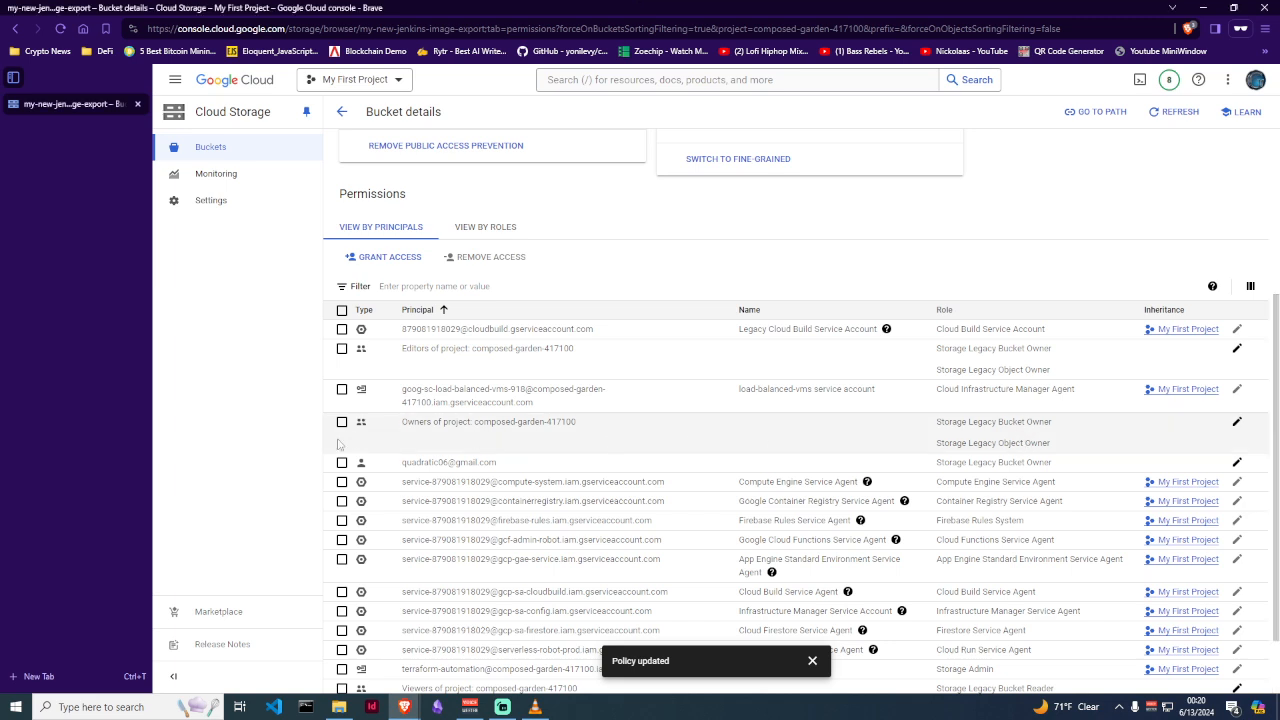
left_click_drag(398, 463, 1187, 465)
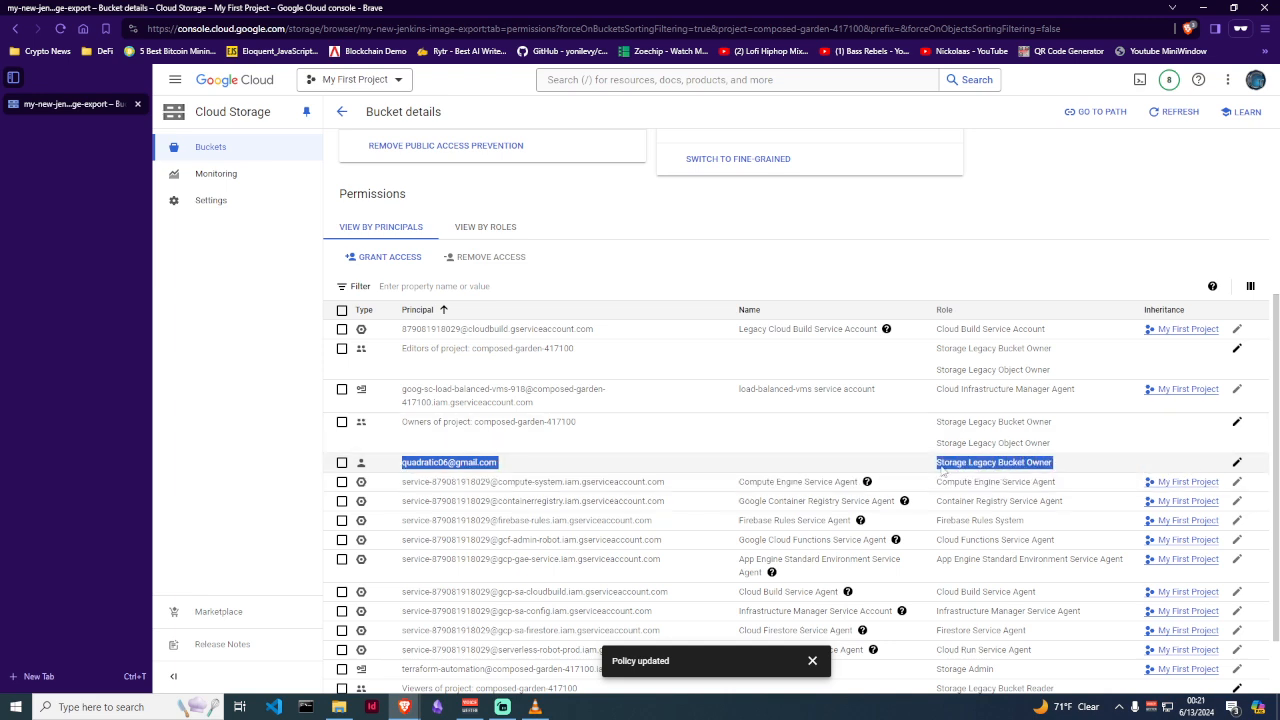
left_click(746, 437)
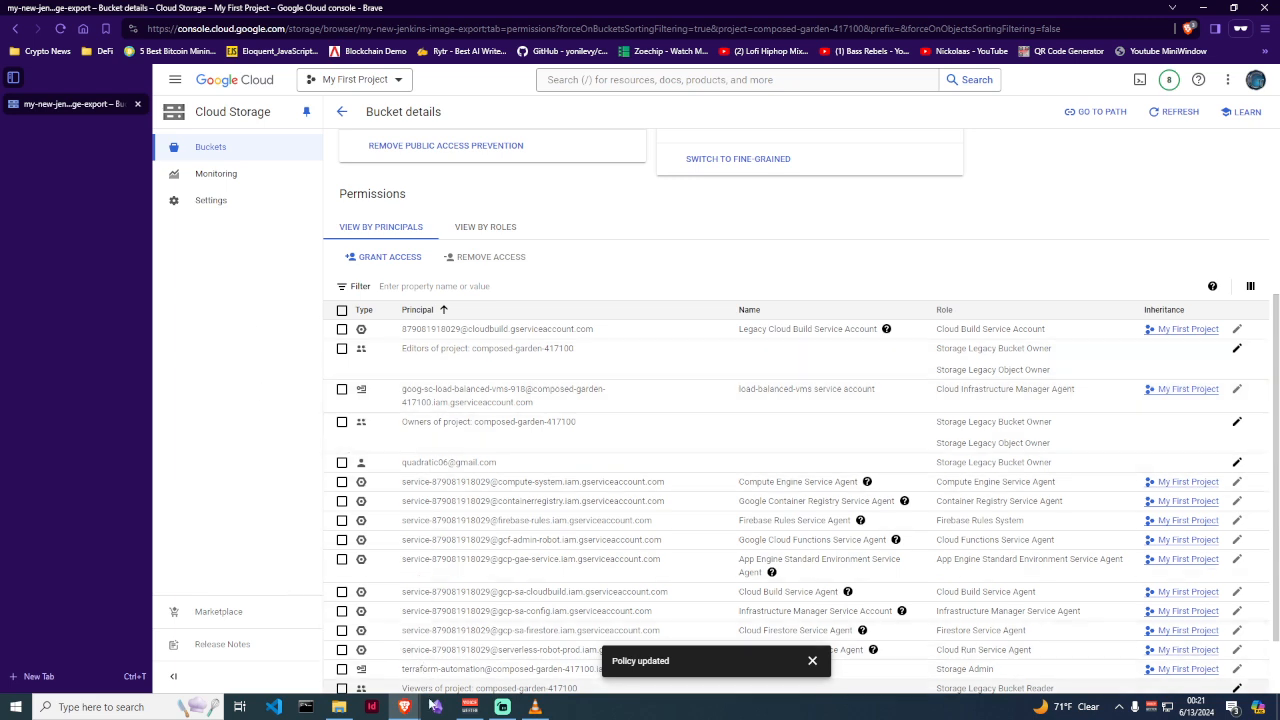
Go from the VM instances window to the Cloud Storage Buckets list
mouse_move(397, 711)
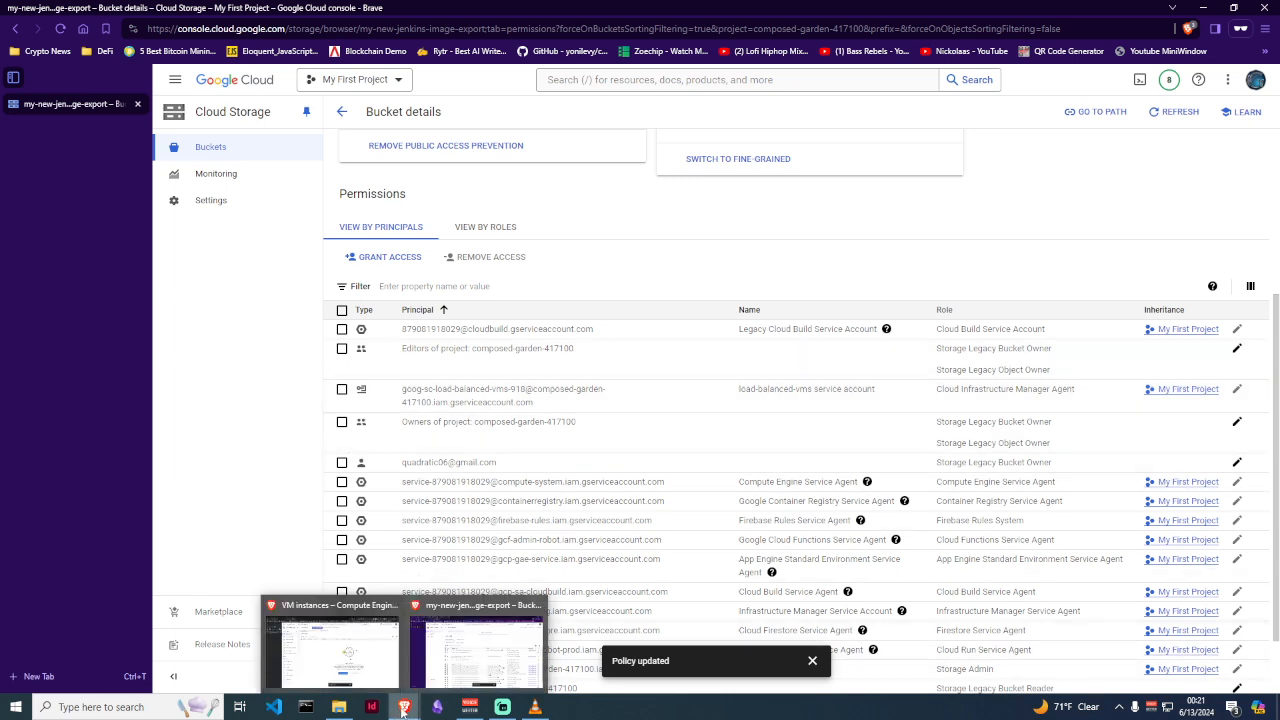
left_click(360, 652)
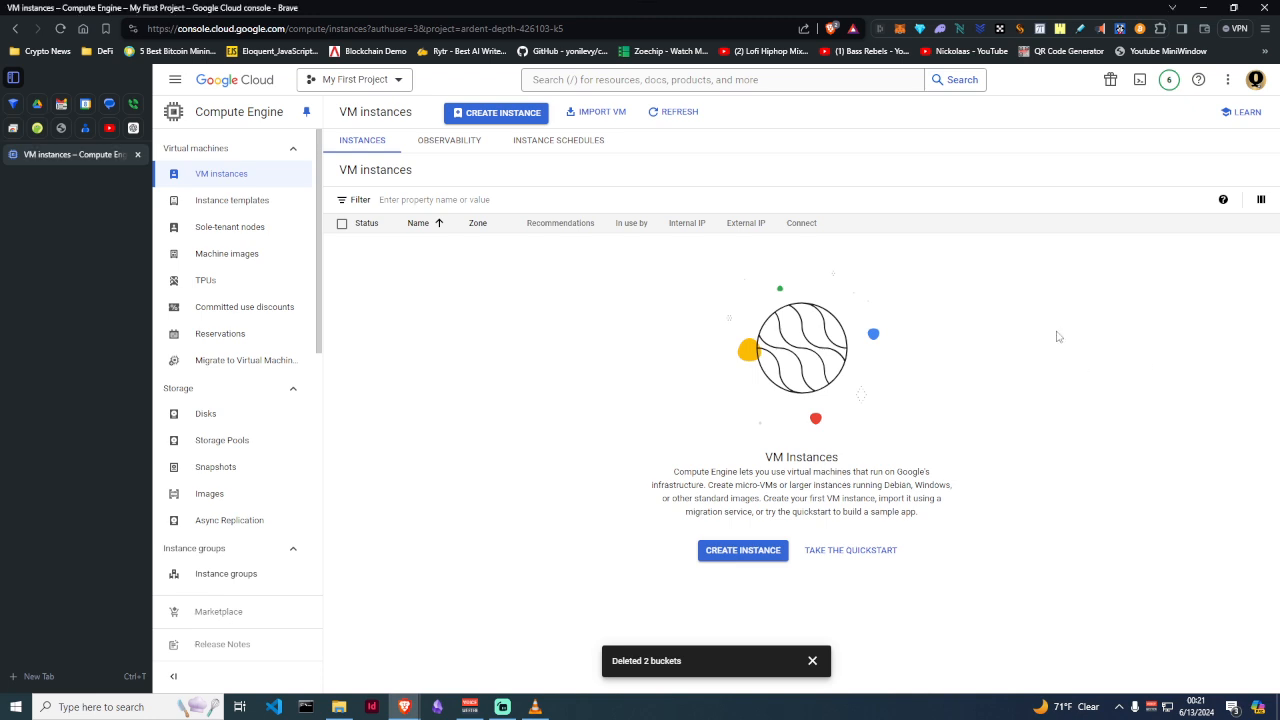
left_click(176, 86)
mouse_move(240, 428)
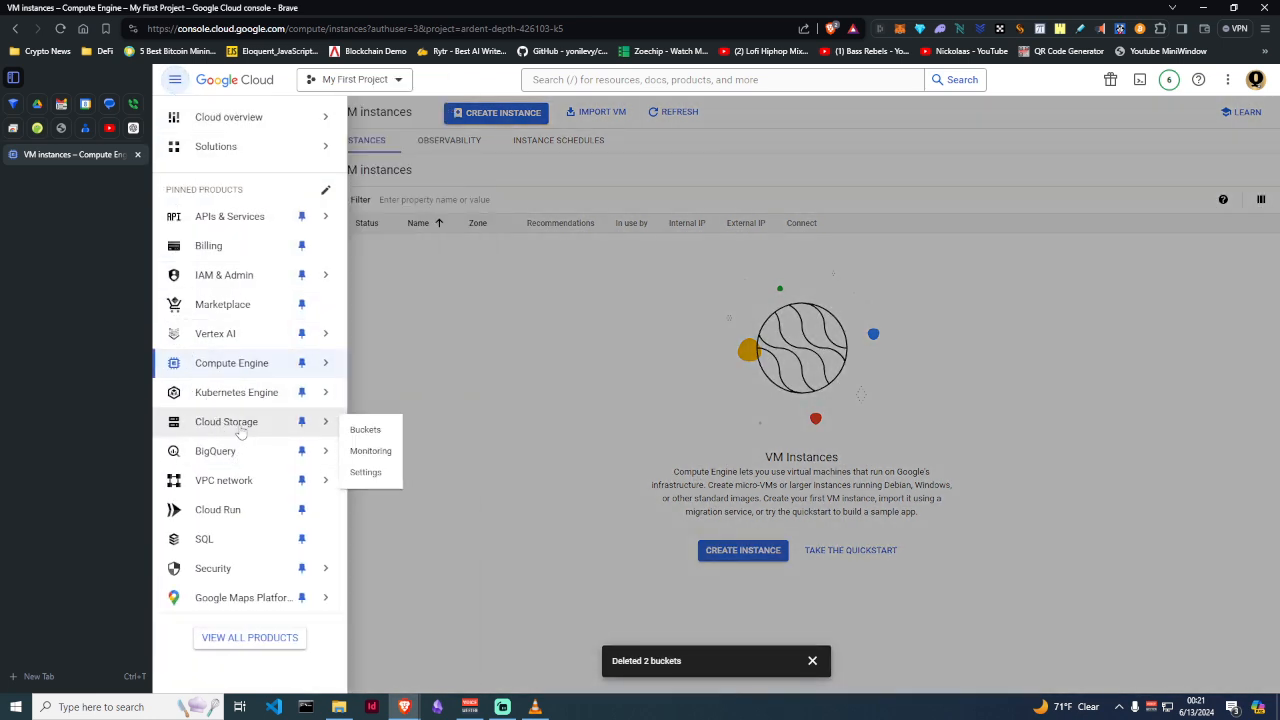
left_click(378, 430)
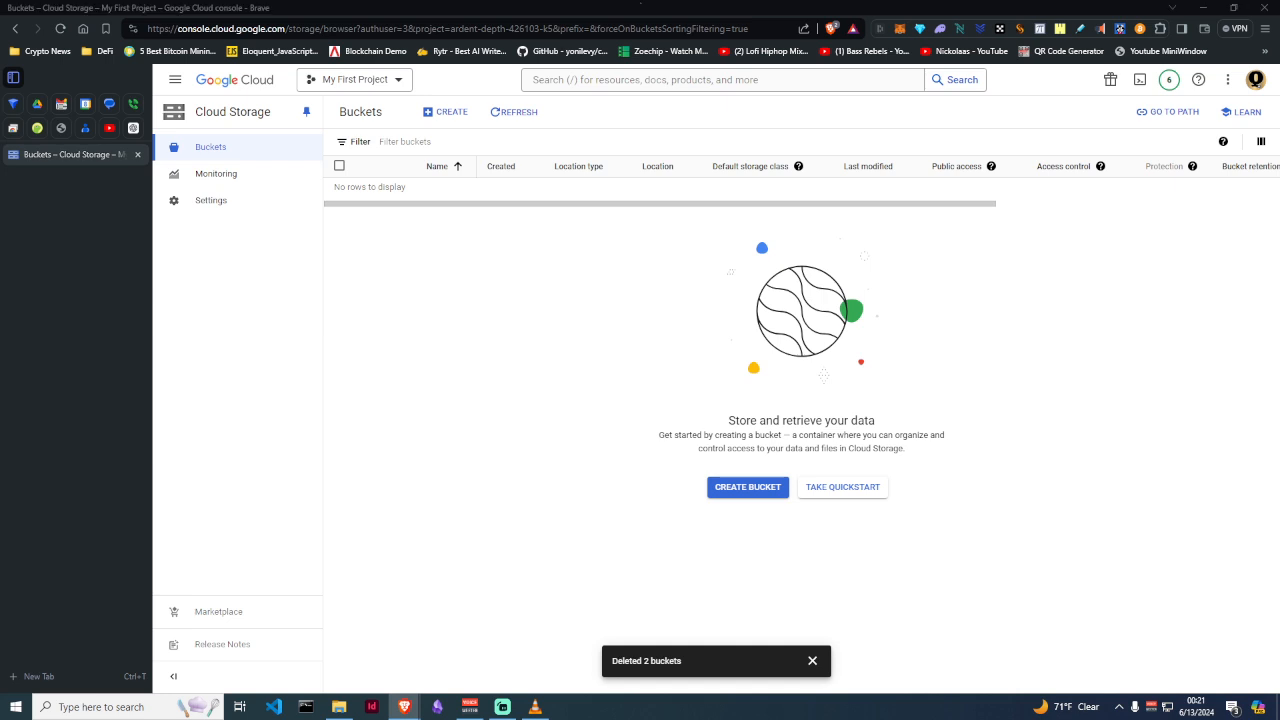
Name a new bucket jenkins-image-import and store it in the single region us-east1 (South Carolina)
left_click(447, 116)
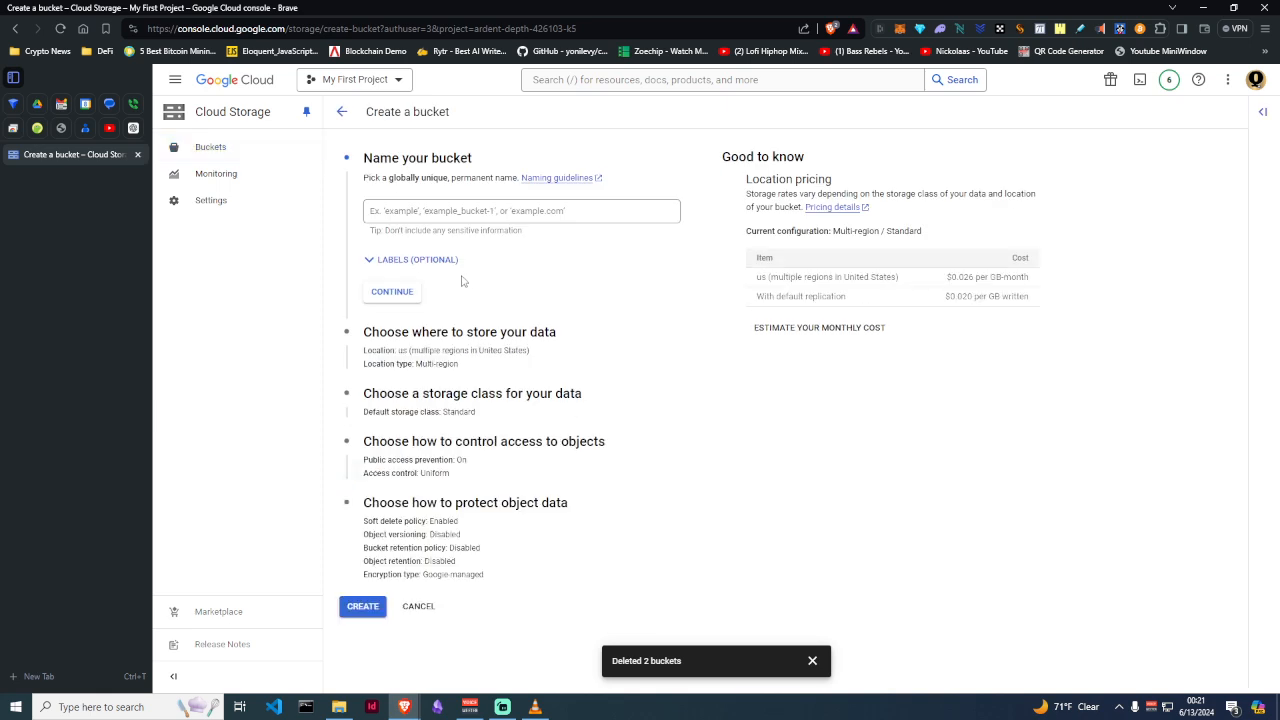
left_click(462, 211)
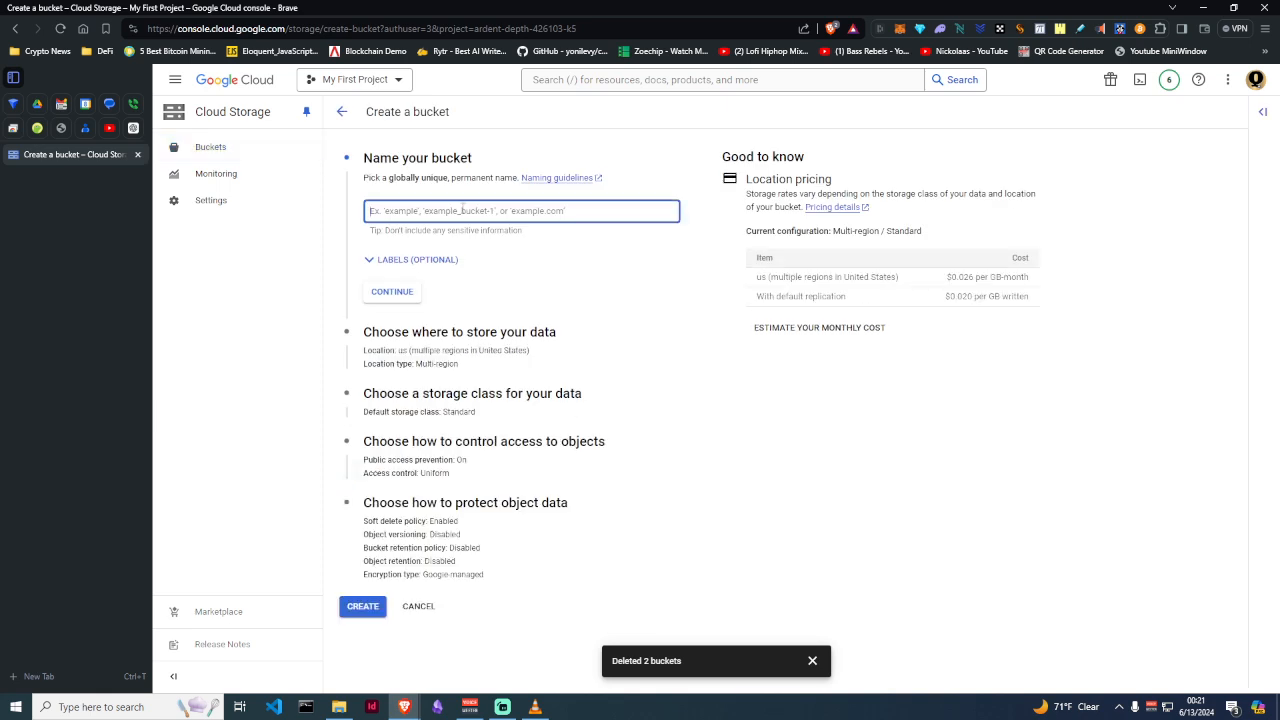
type("jenkins-image-import")
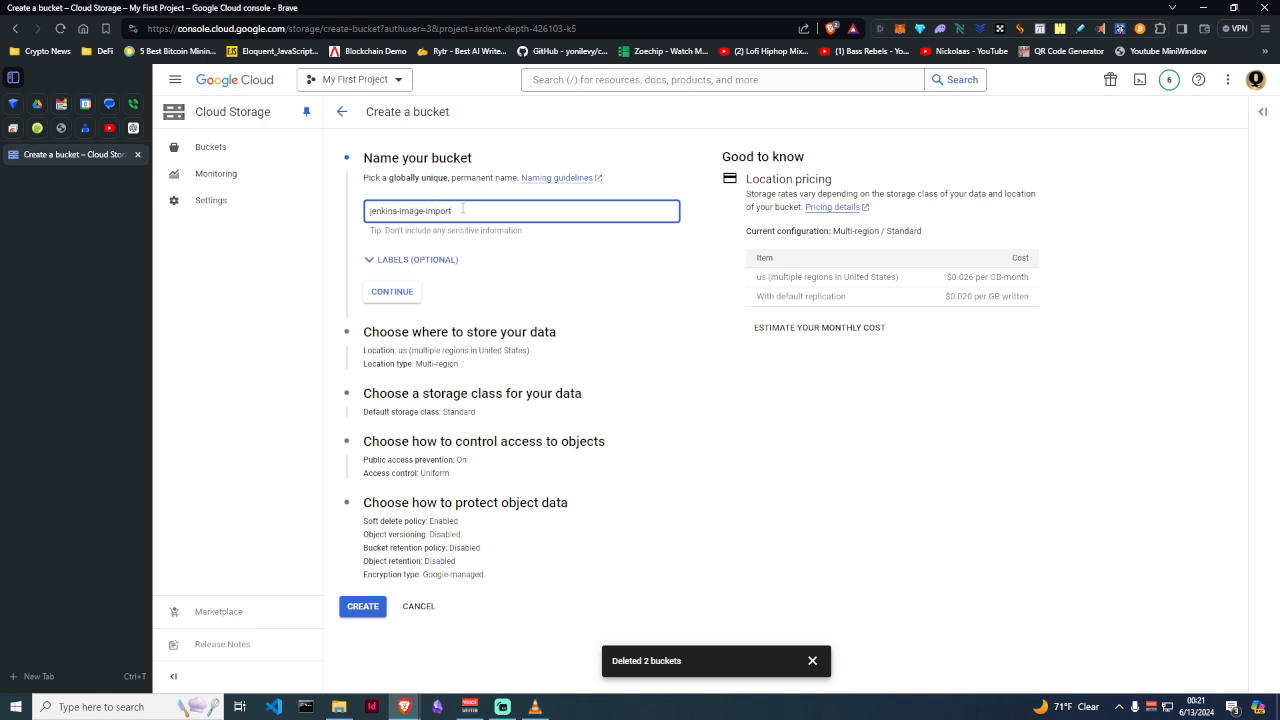
left_click(396, 293)
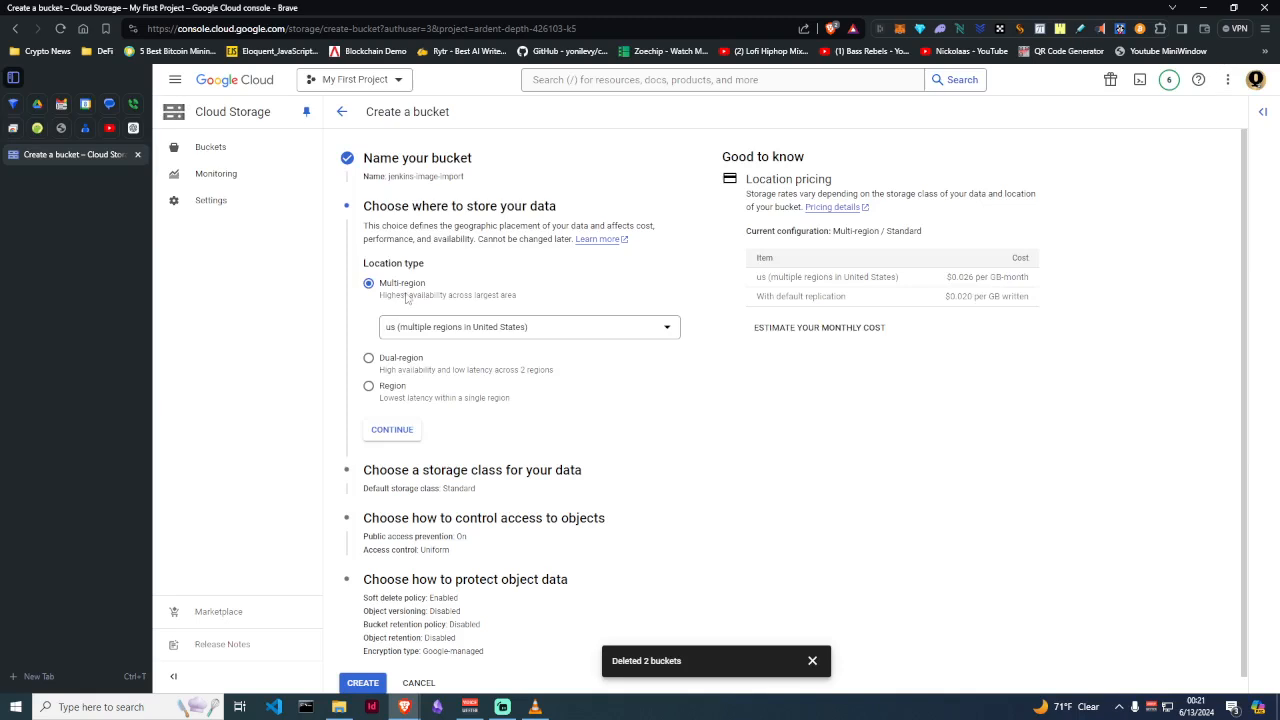
left_click(368, 386)
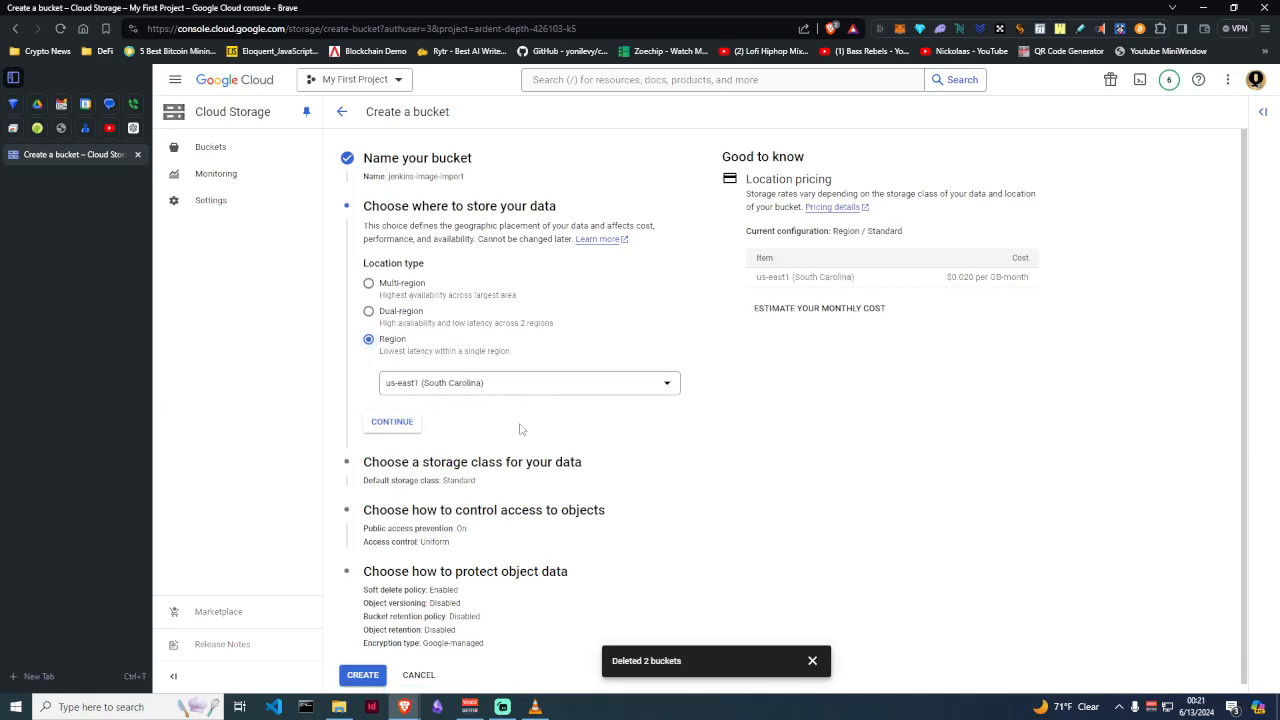
left_click(391, 422)
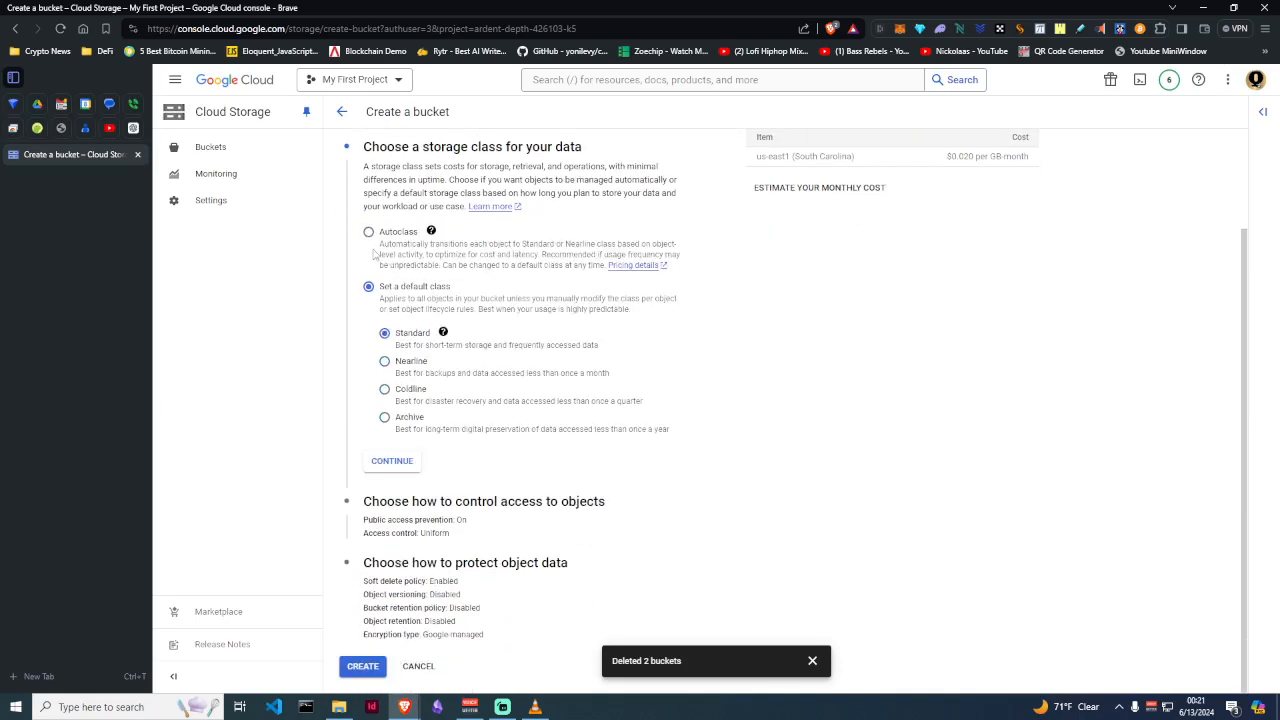
Use Autoclass with Coldline/Archive transitions, then create the bucket with public access prevented
left_click(368, 231)
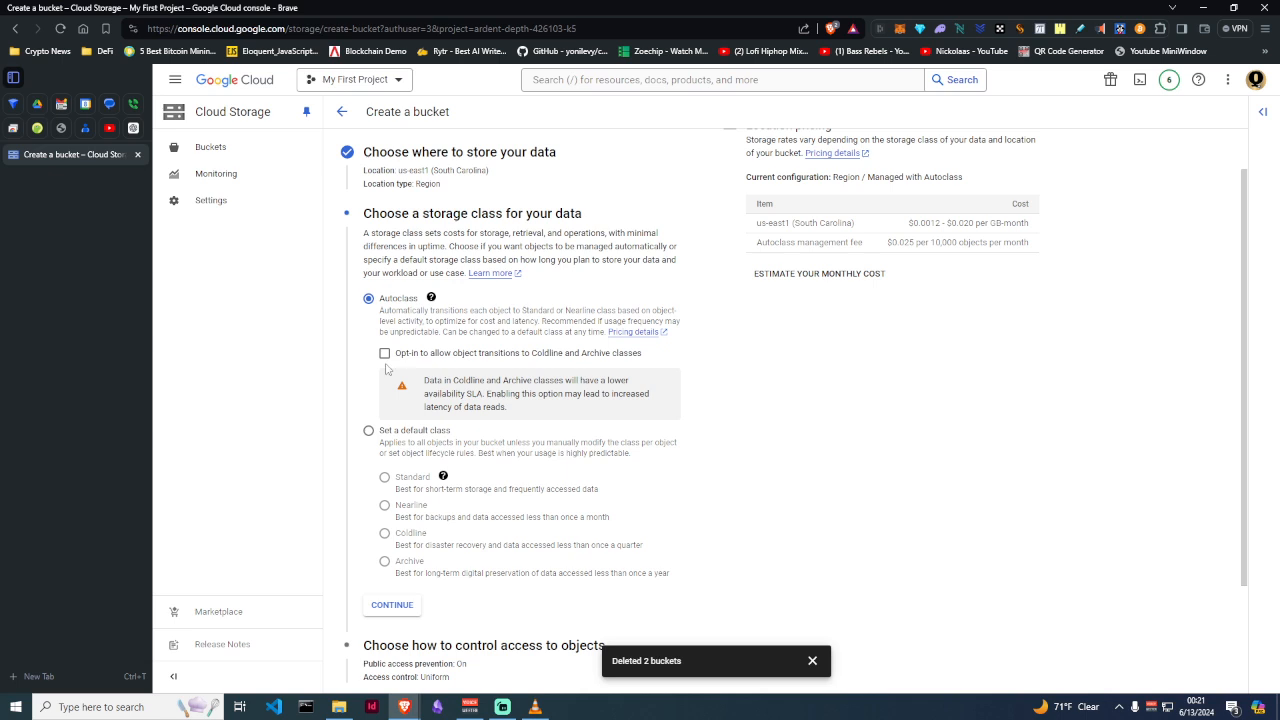
left_click(384, 353)
scroll(622, 310, "down", 2)
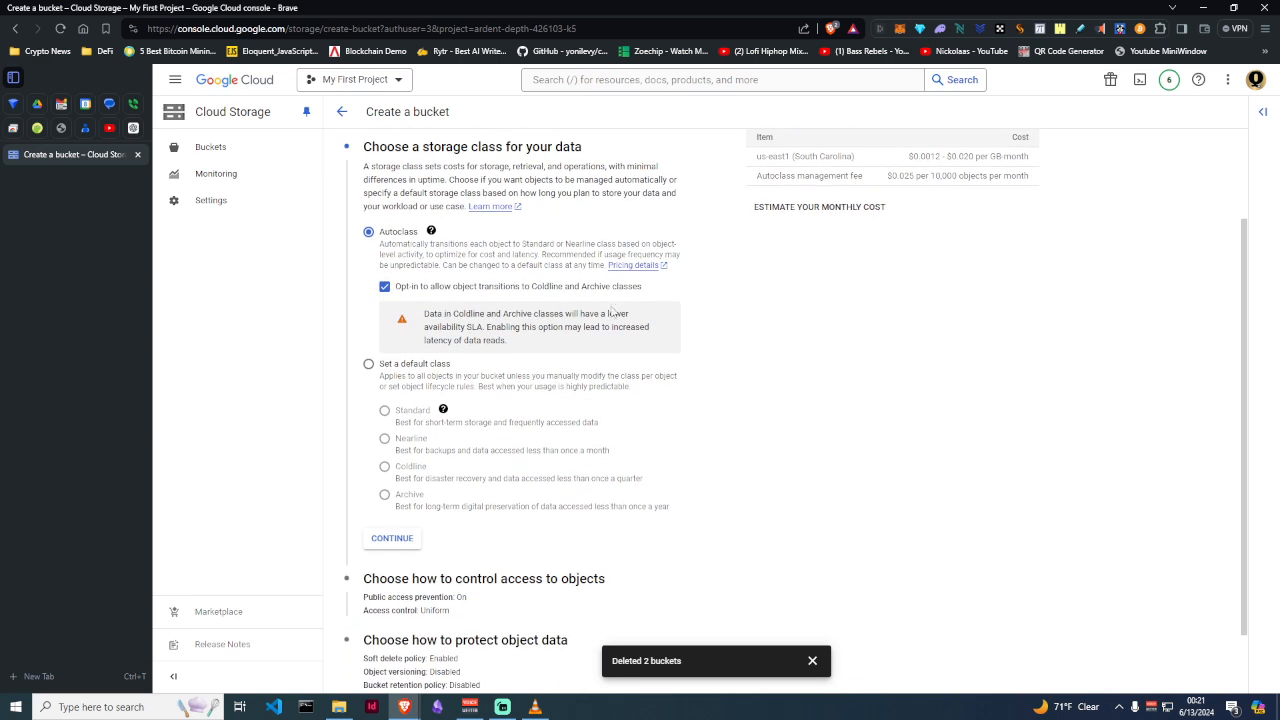
scroll(612, 313, "down", 1)
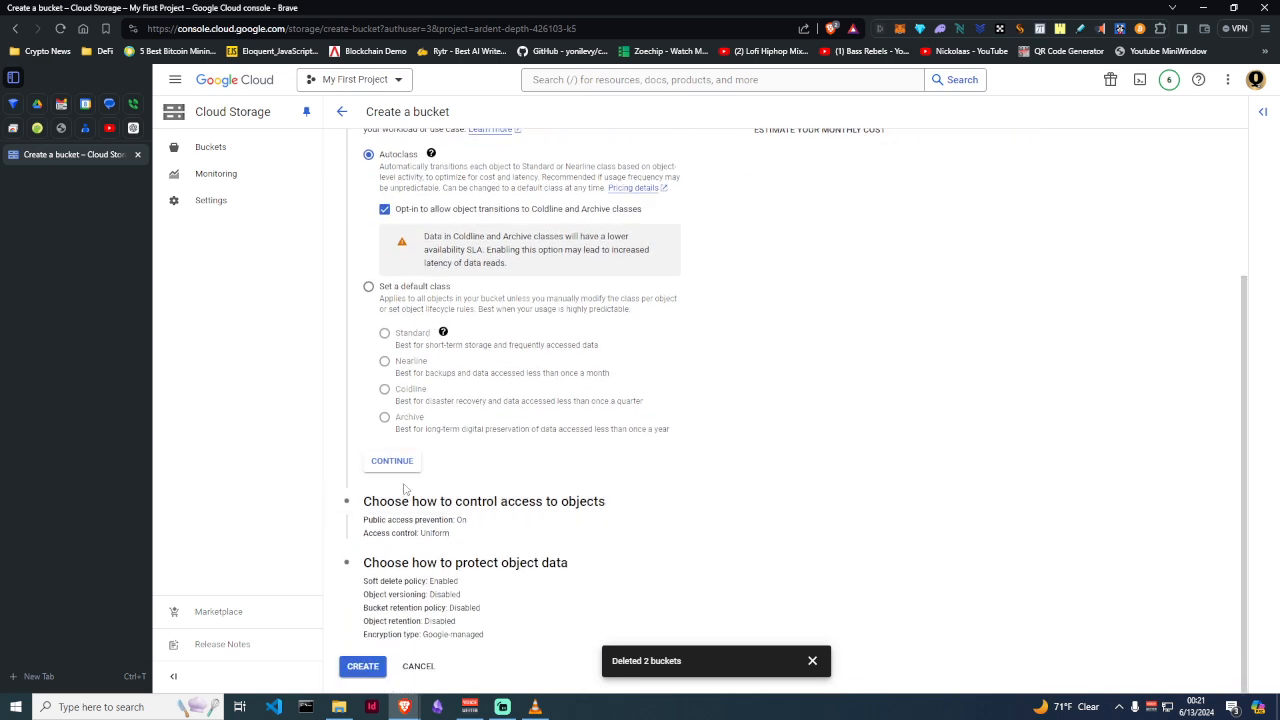
left_click(412, 505)
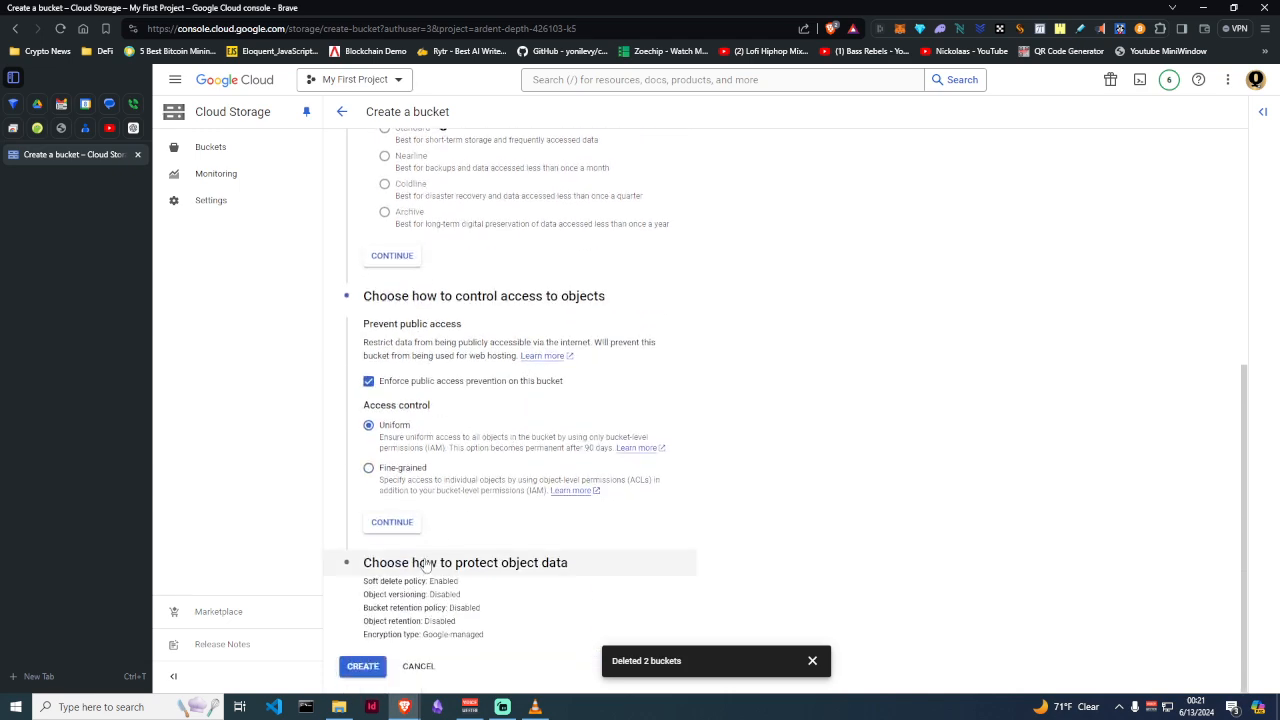
left_click(425, 563)
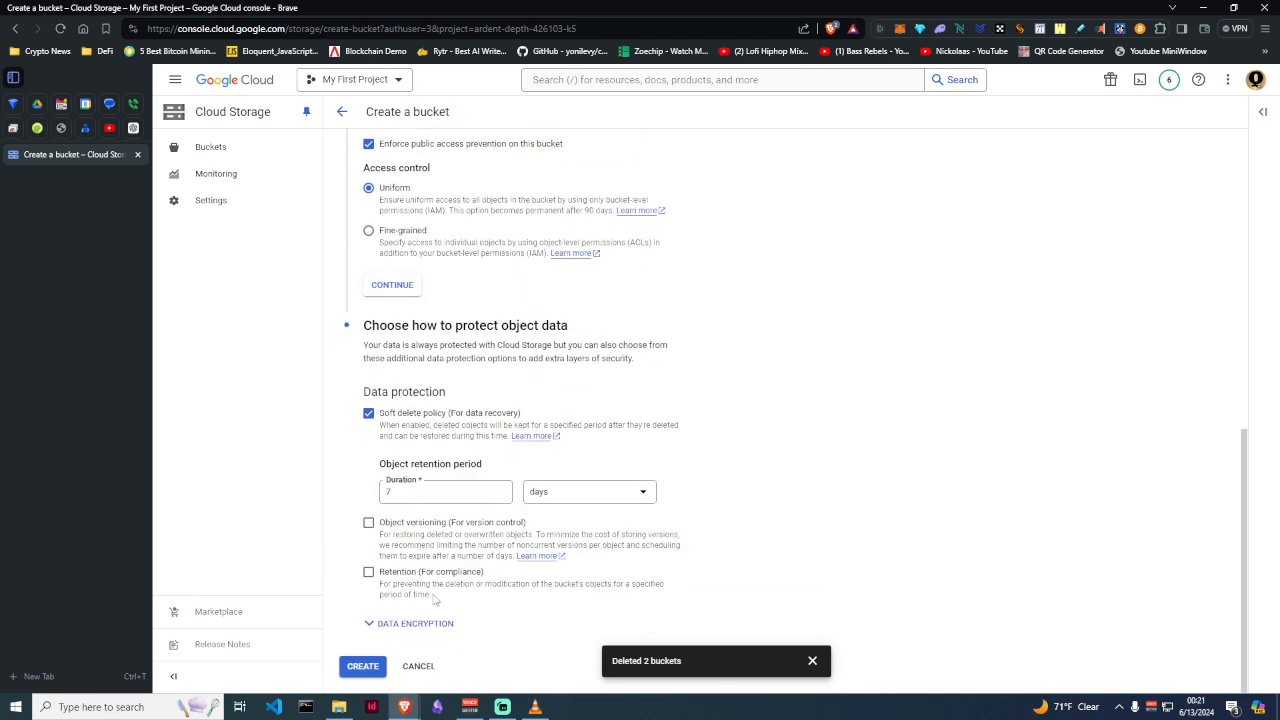
left_click(368, 670)
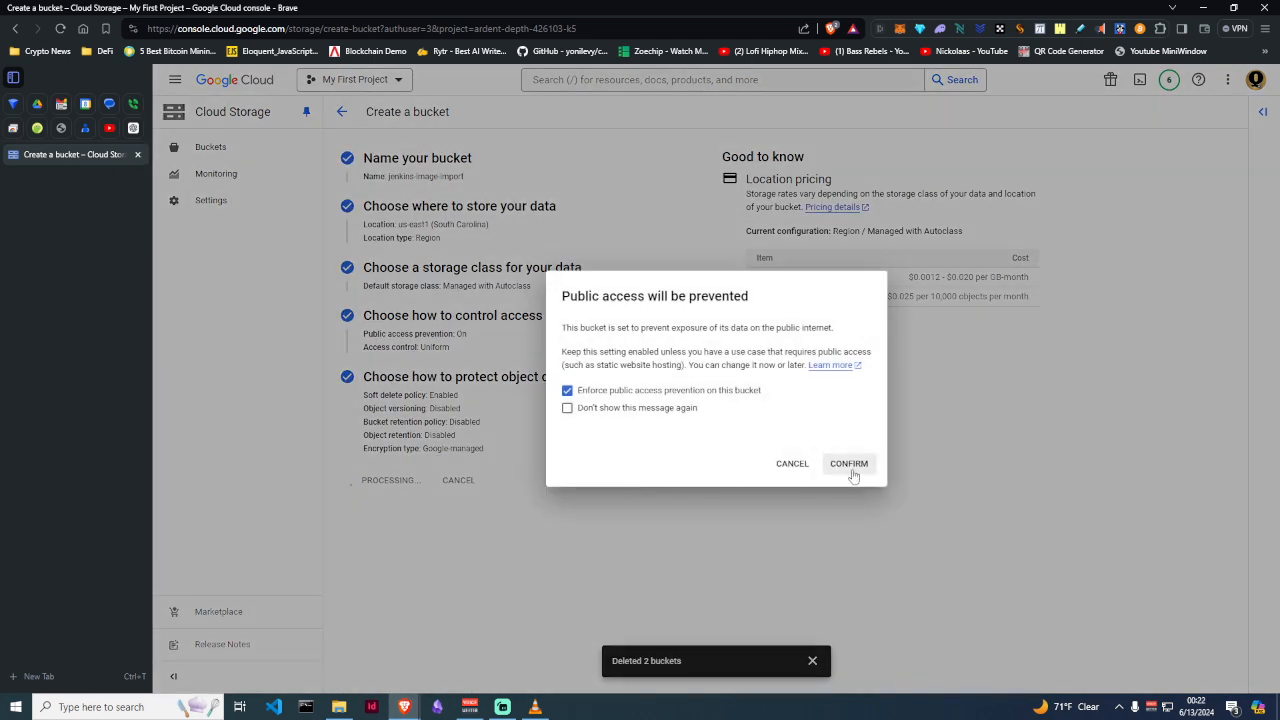
left_click(849, 465)
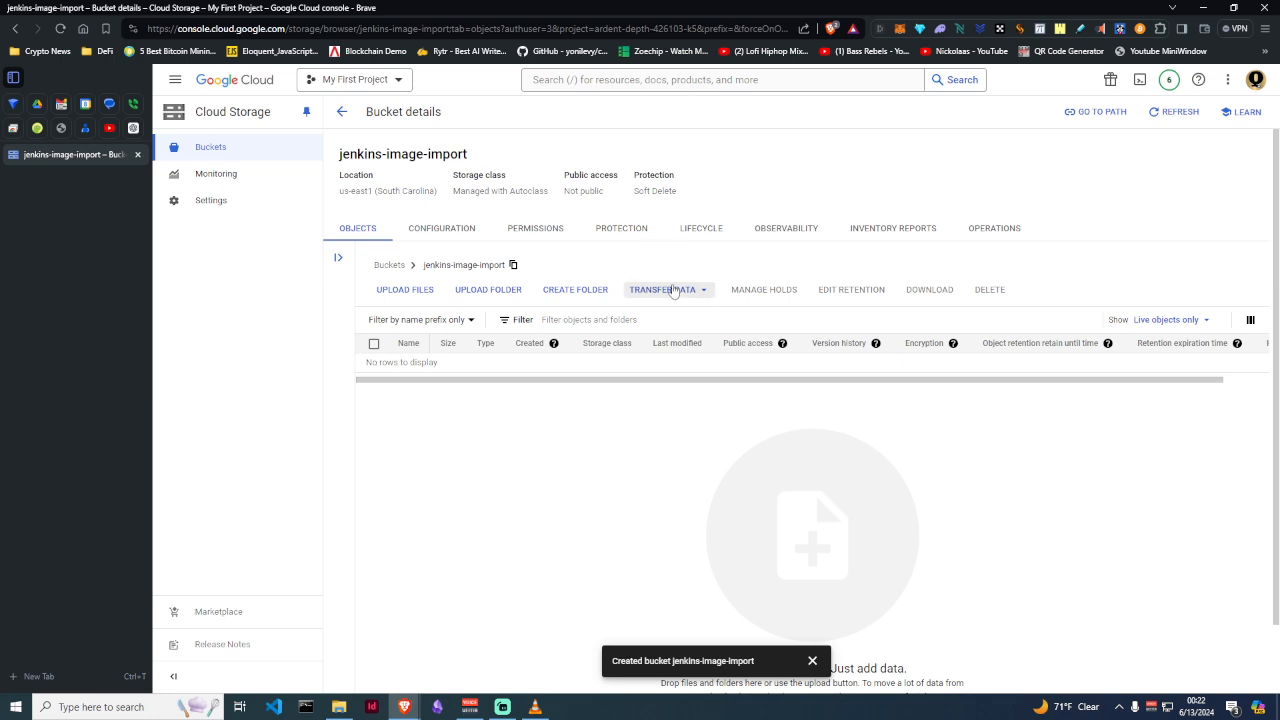
Start a transfer job into jenkins-image-import and advance to choosing its source
left_click(667, 290)
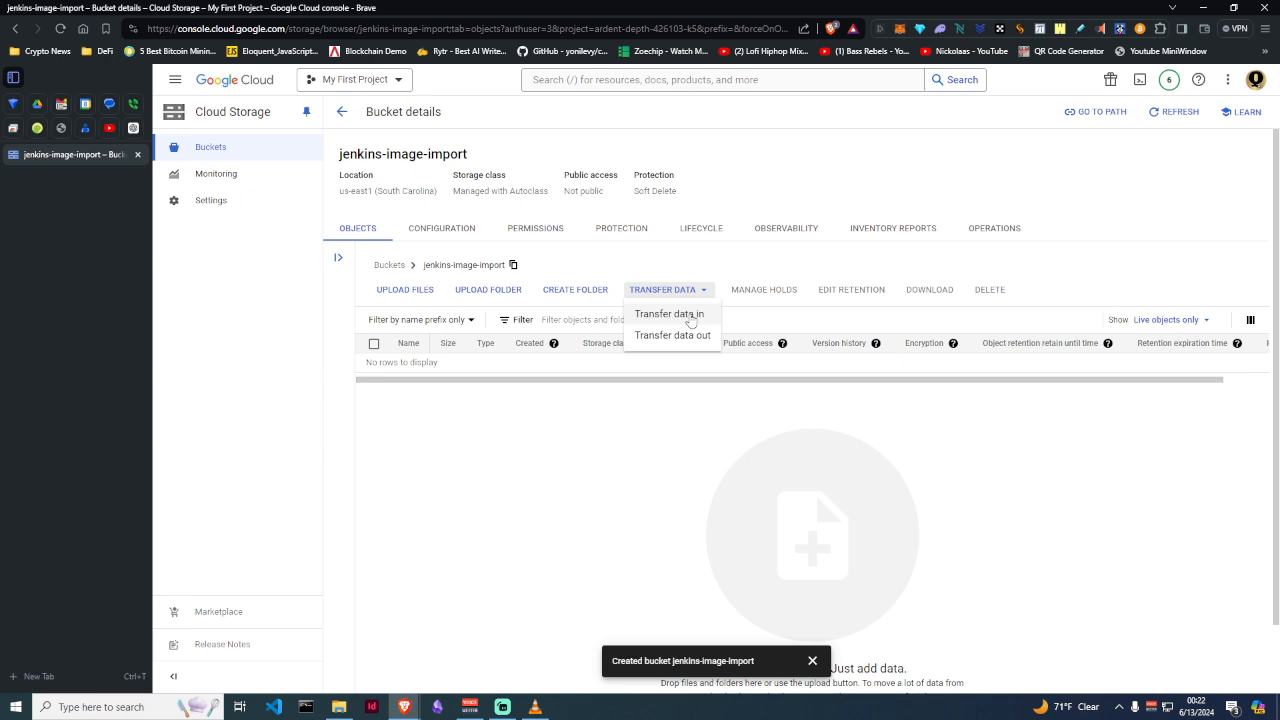
left_click(689, 316)
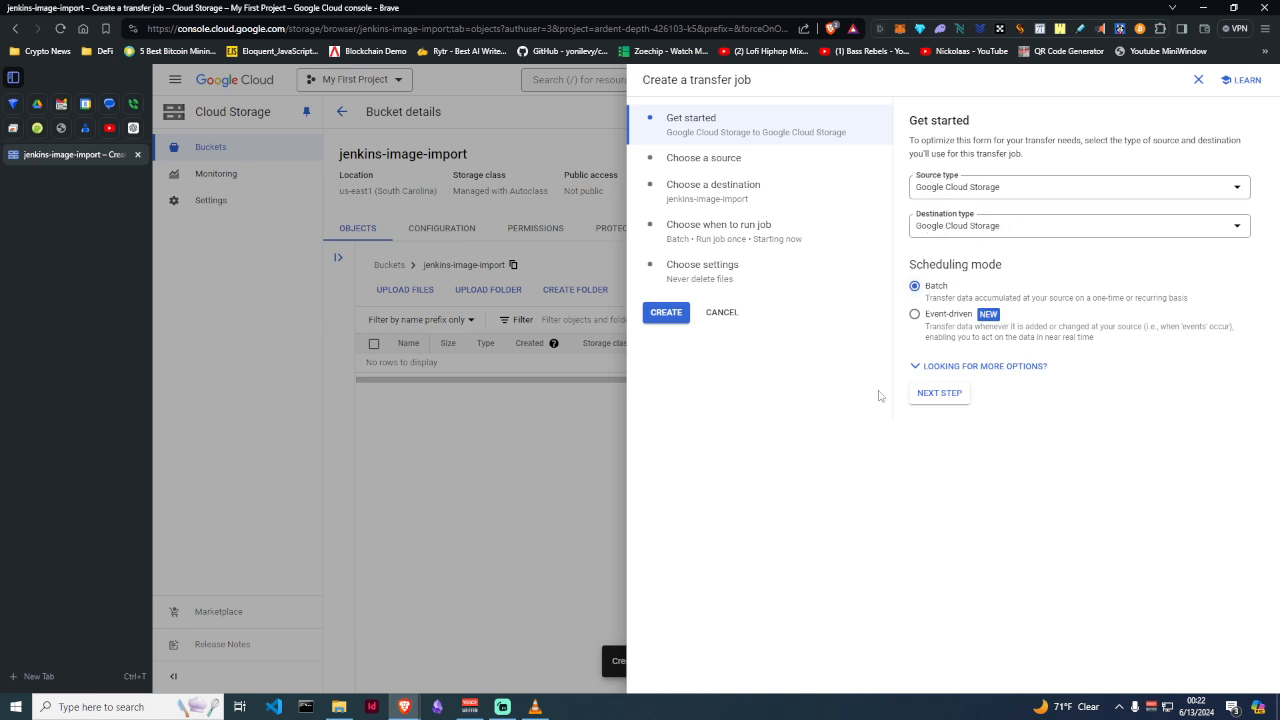
left_click(940, 395)
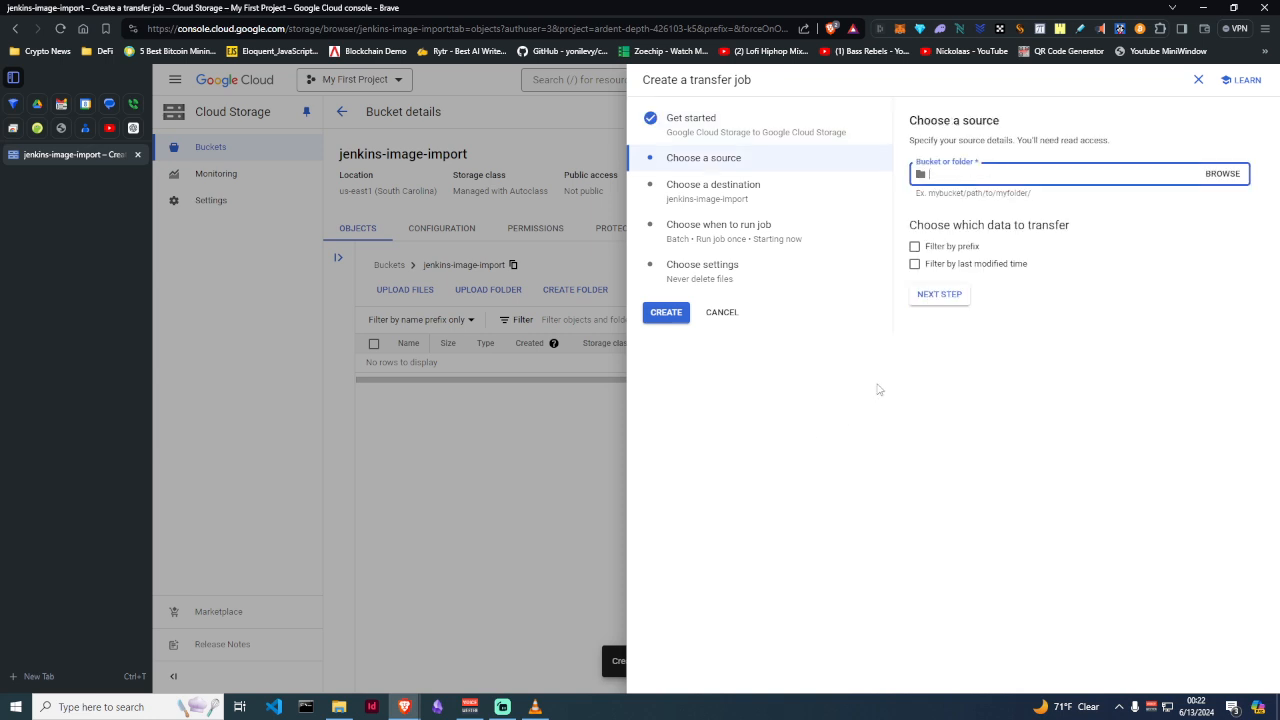
Paste new-jenkins-server-disk-image as the source, then clear the wrong bucket name
left_click(641, 3)
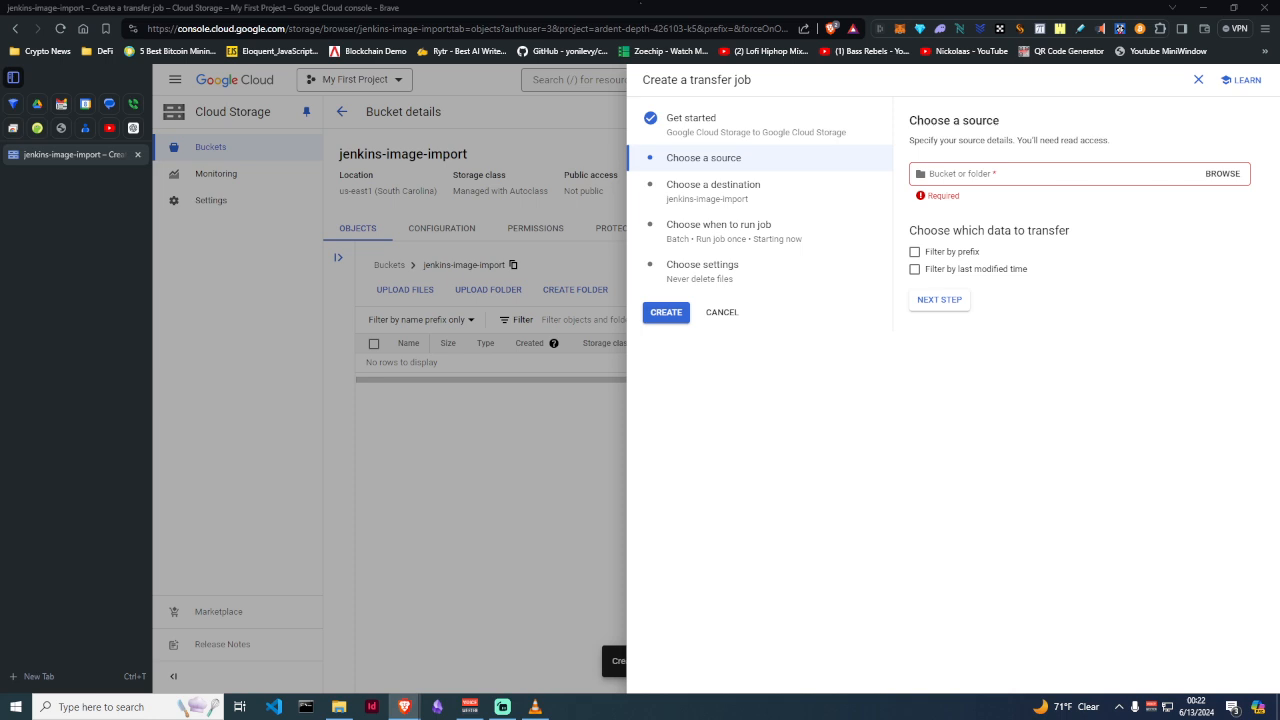
left_click(993, 183)
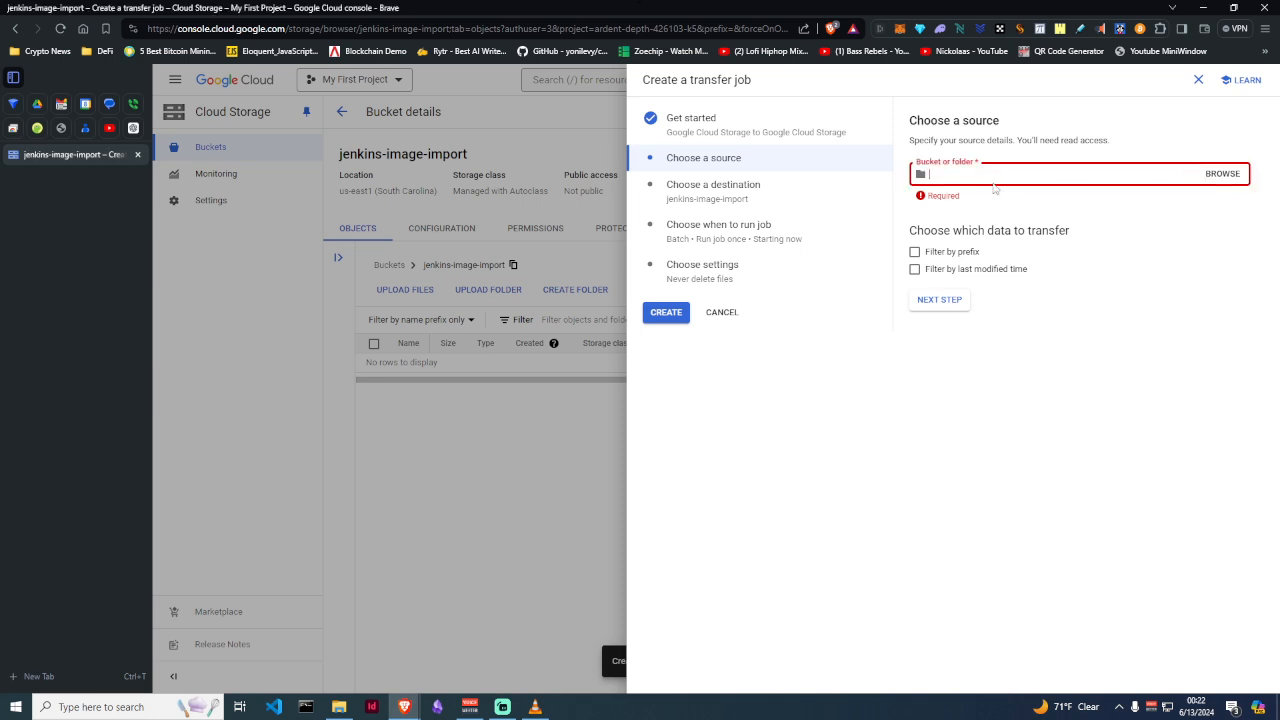
type("new-jenkins-server-disk-image")
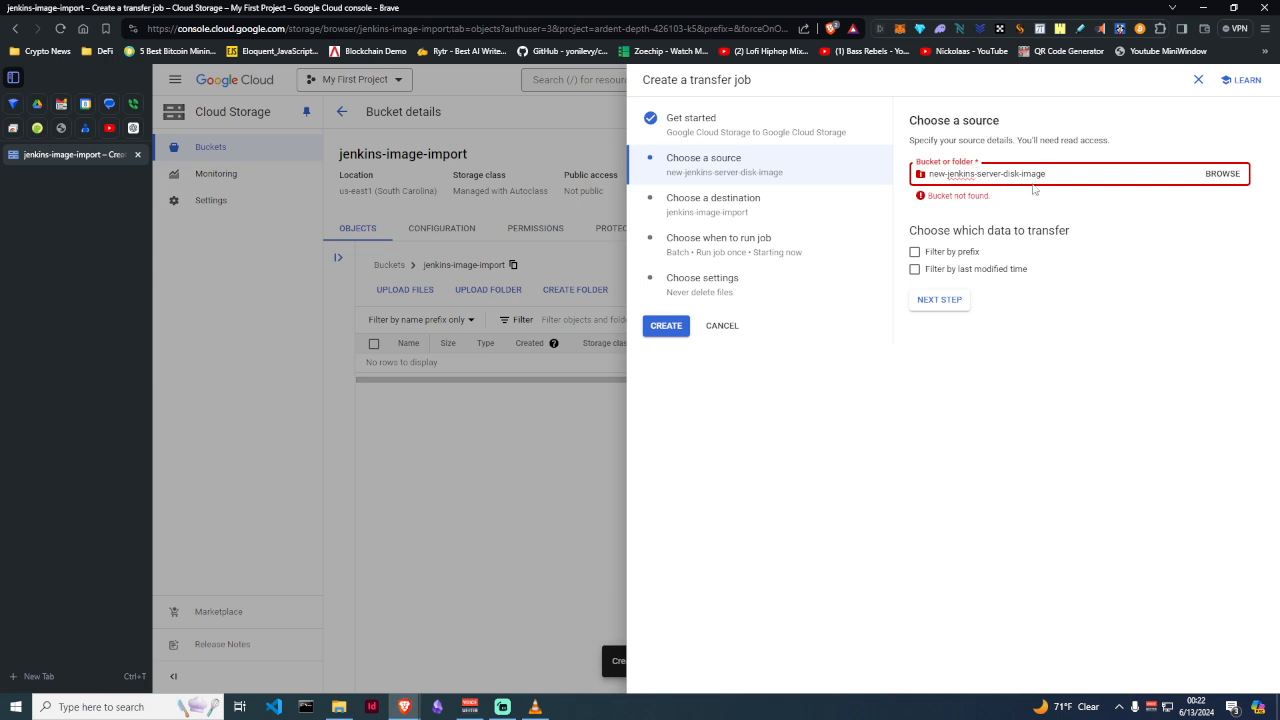
left_click_drag(1052, 173, 926, 176)
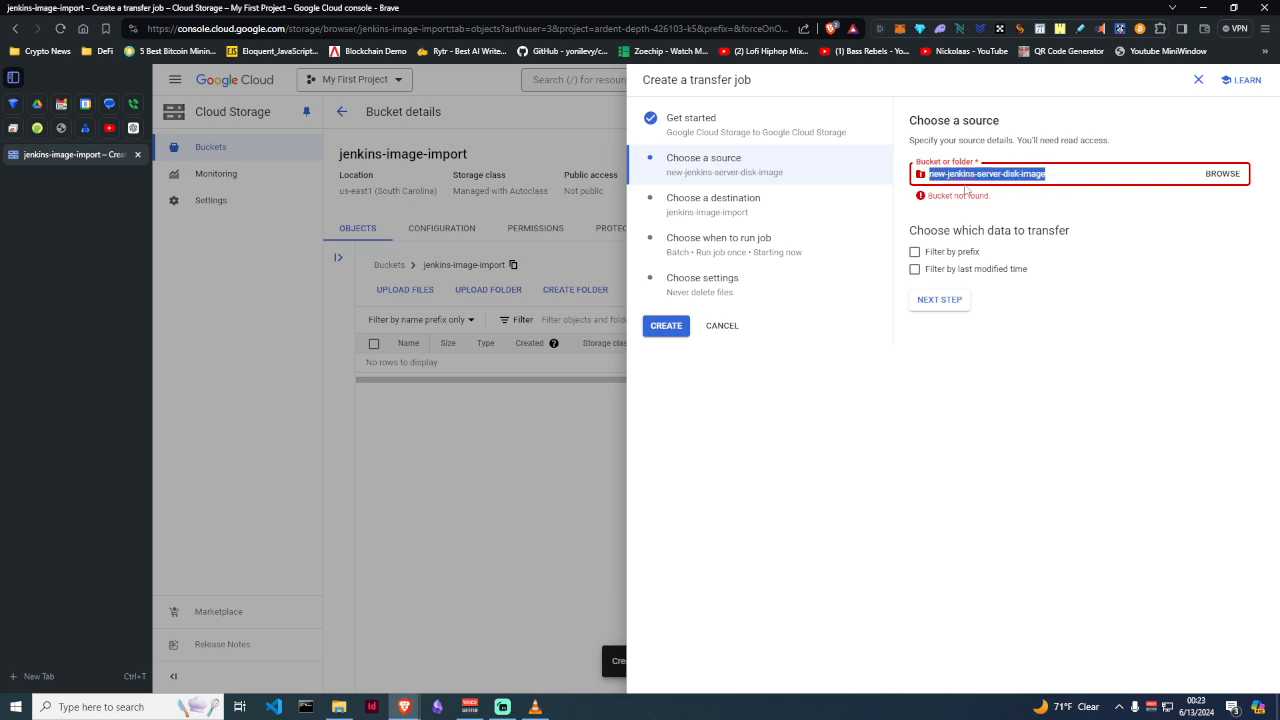
key("BackSpace")
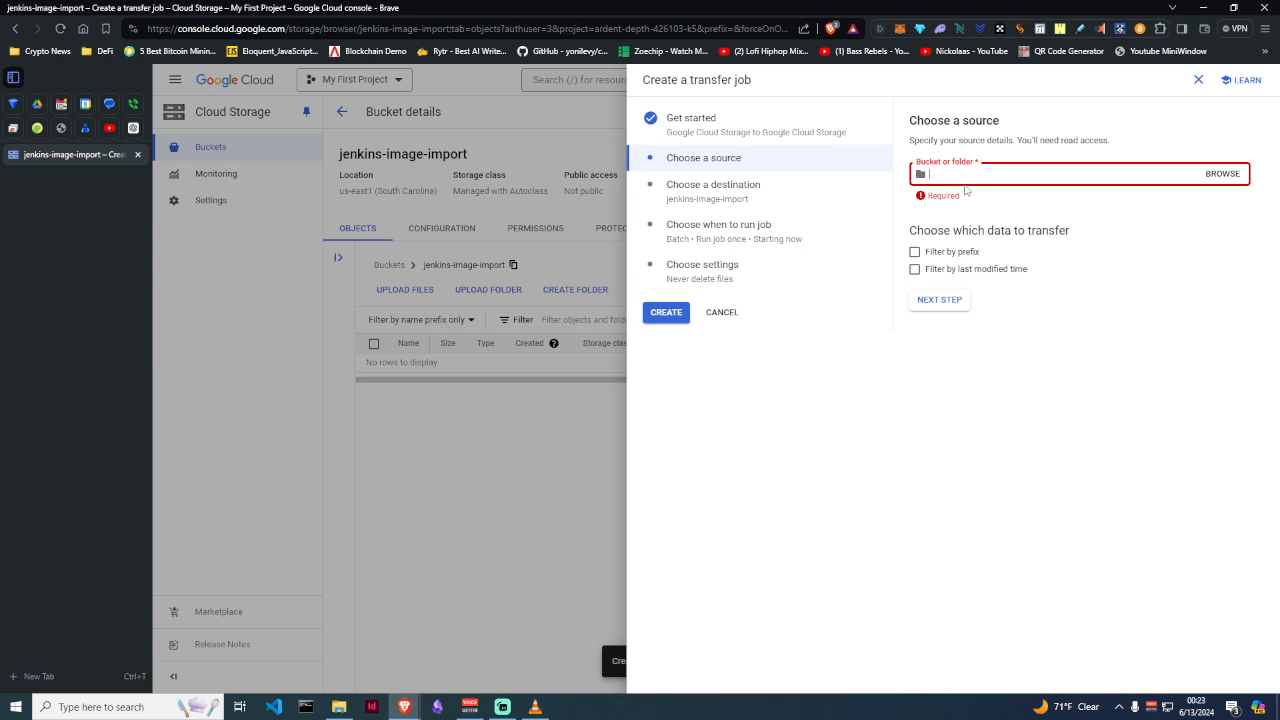
key("alt+Tab")
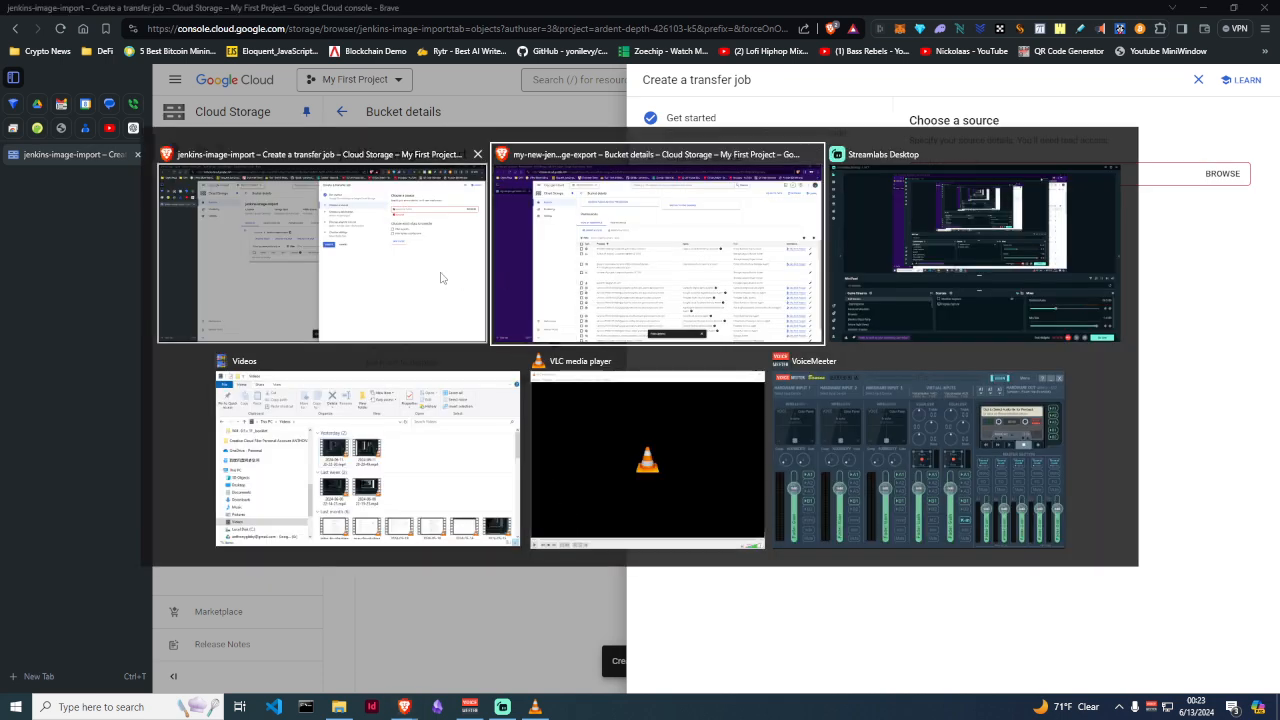
Copy the bucket name my-new-jenkins-image-export from the other project's Buckets list
left_click(577, 279)
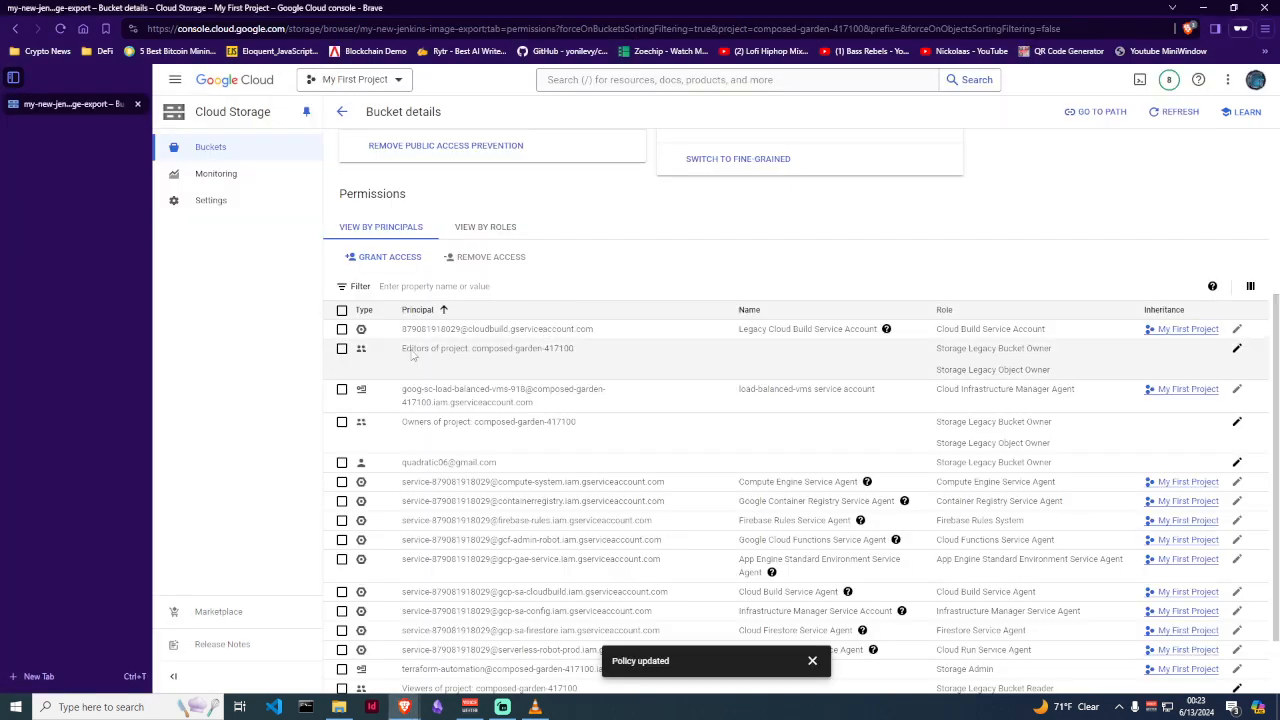
left_click(175, 79)
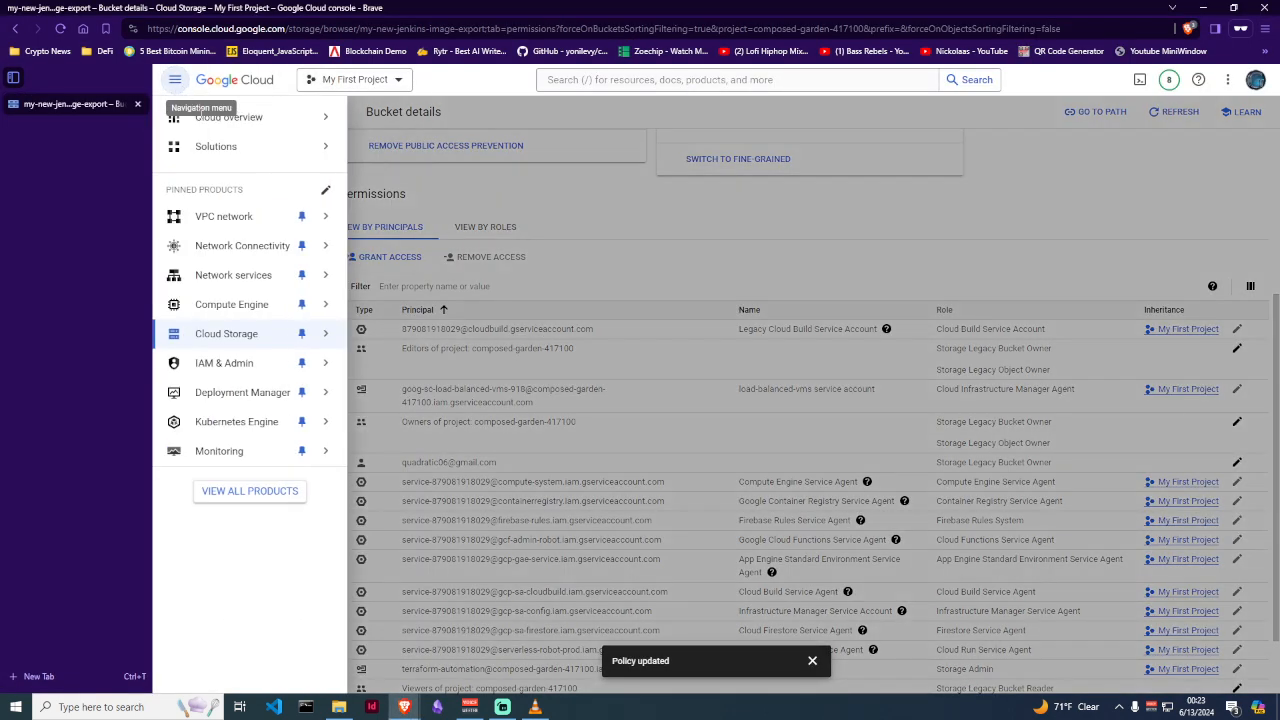
mouse_move(217, 385)
mouse_move(224, 336)
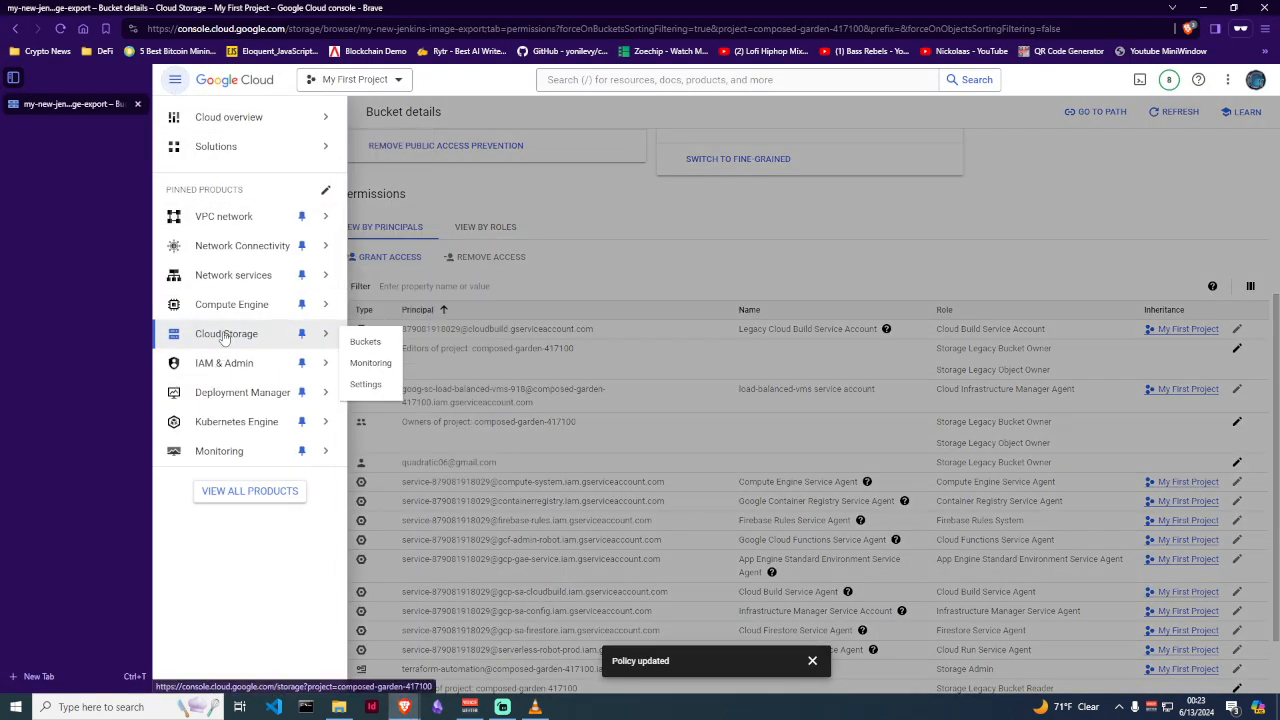
left_click(368, 338)
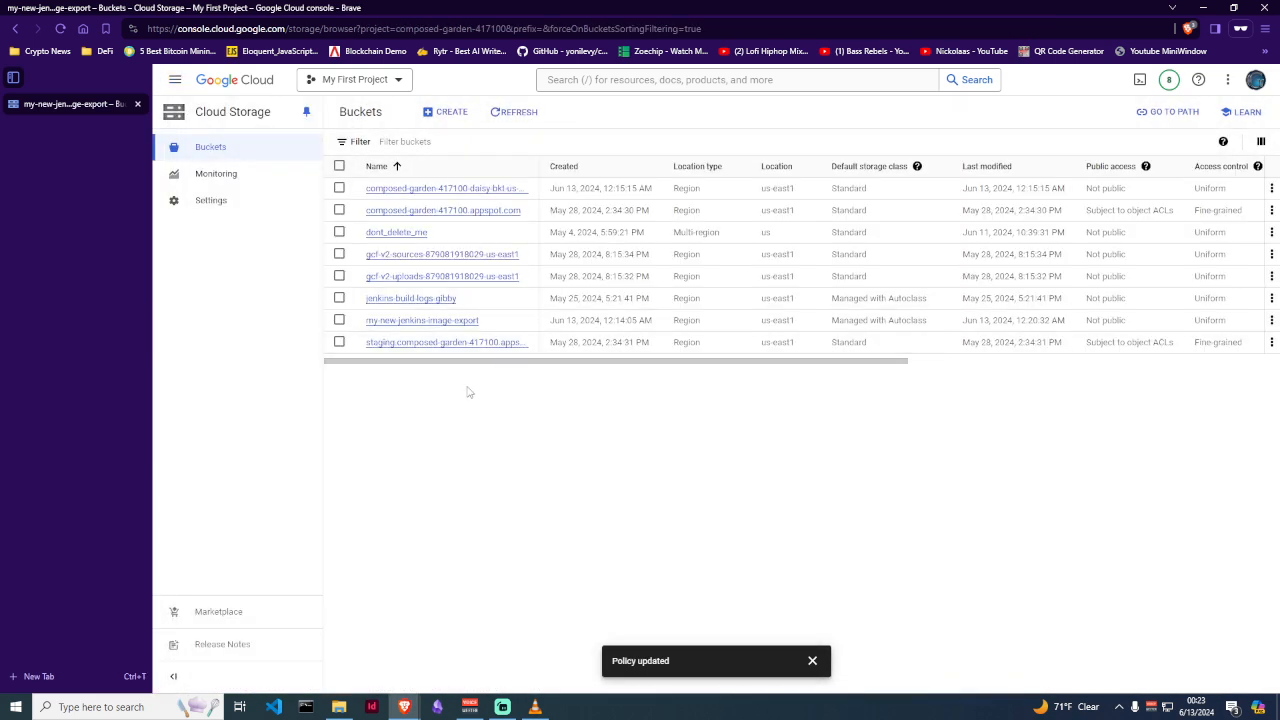
left_click_drag(494, 326, 367, 322)
key("ctrl+c")
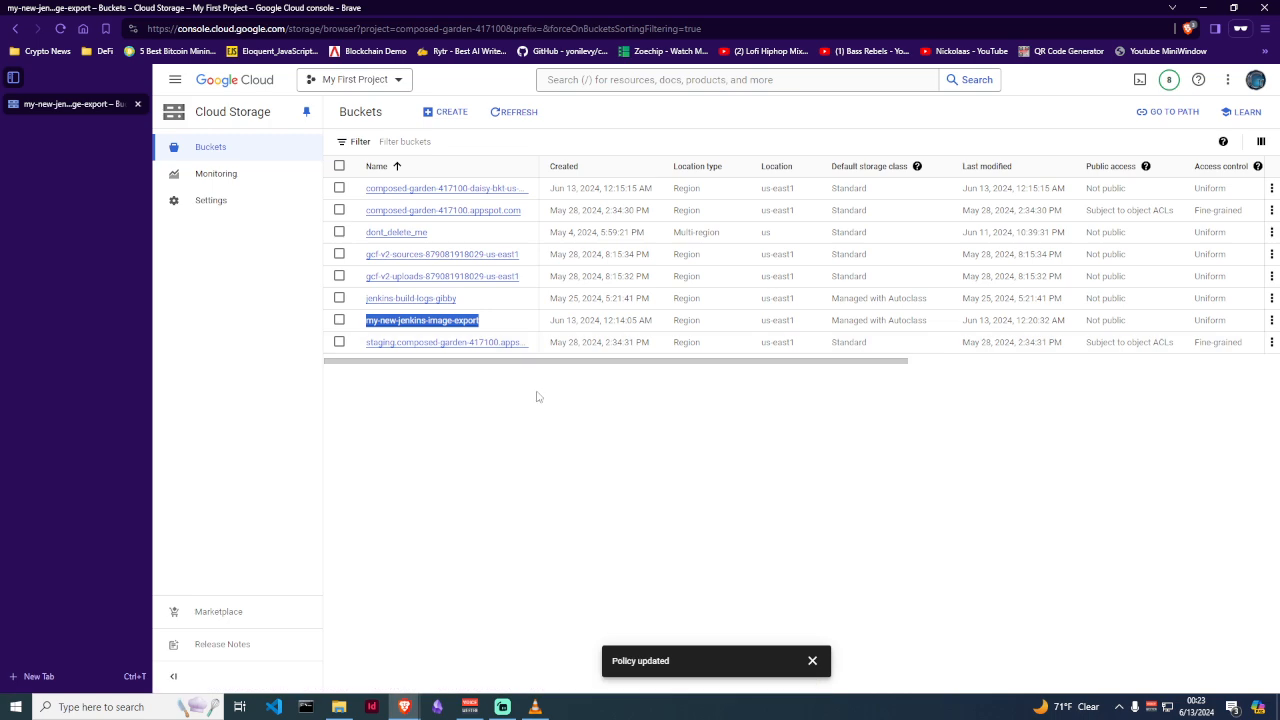
key("alt+Tab")
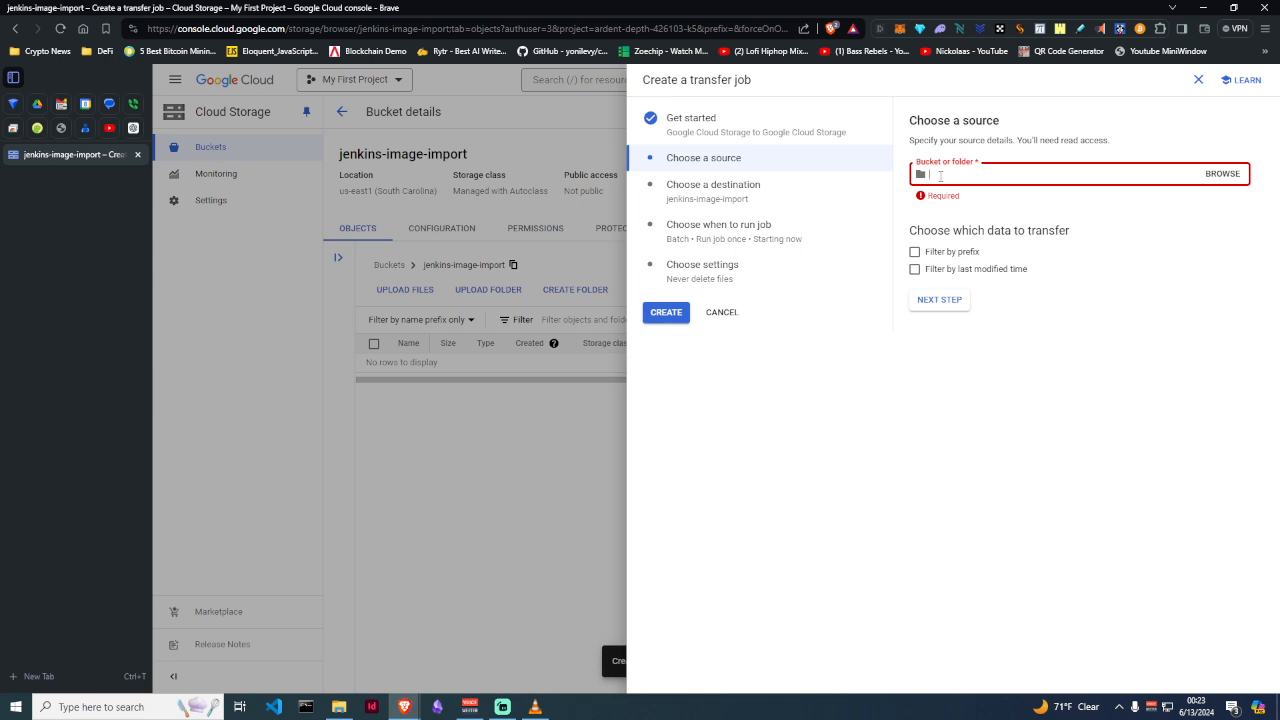
Set my-new-jenkins-image-export as the transfer's source bucket and continue to the destination
left_click(1224, 173)
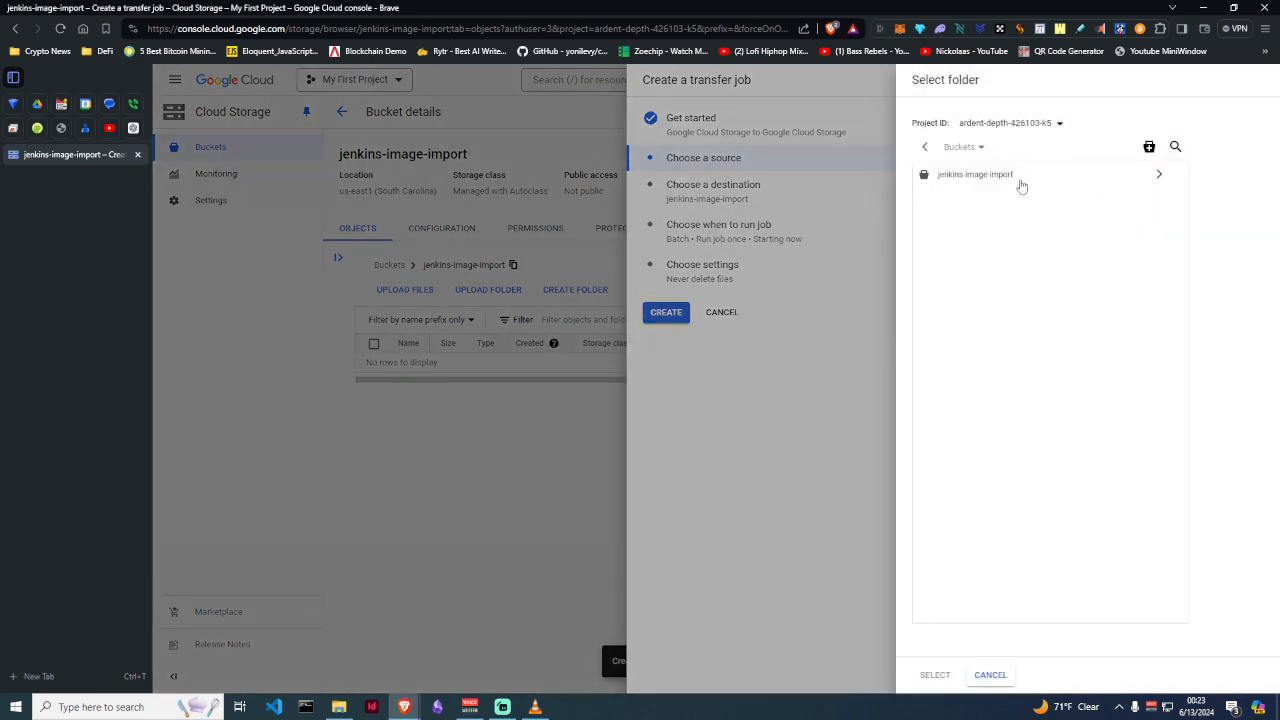
left_click(853, 360)
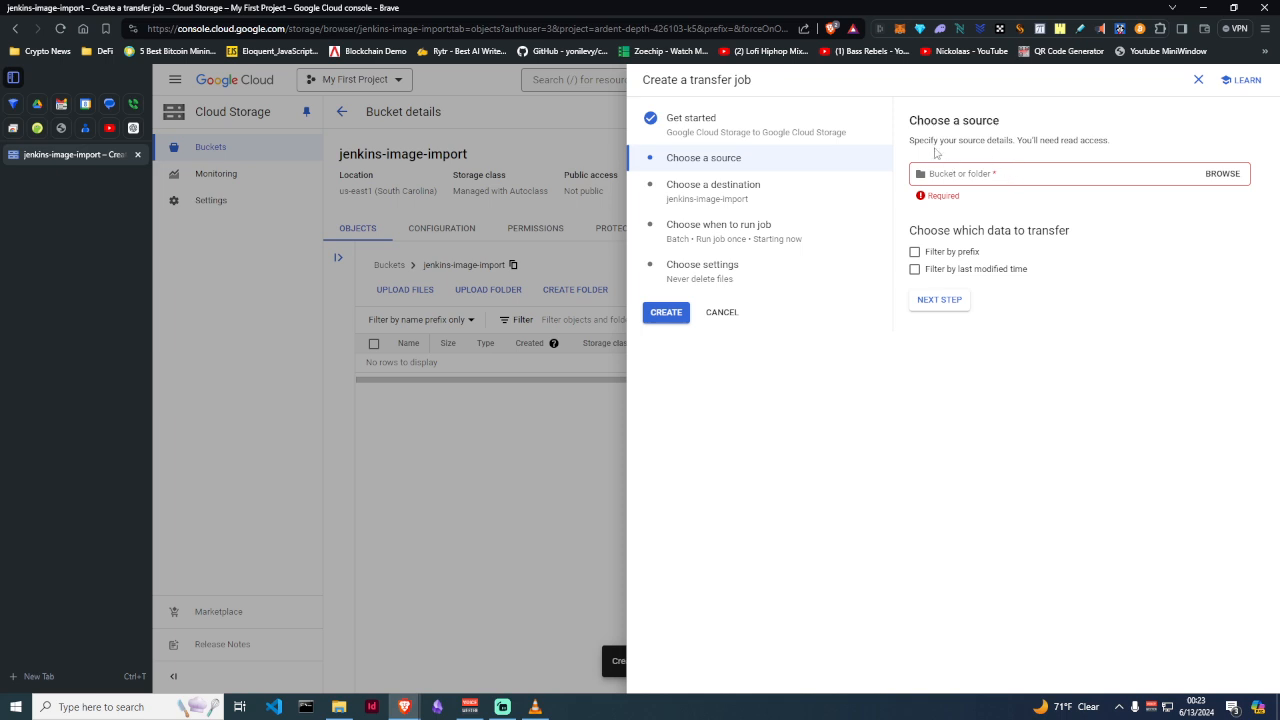
left_click(984, 177)
key("ctrl+v")
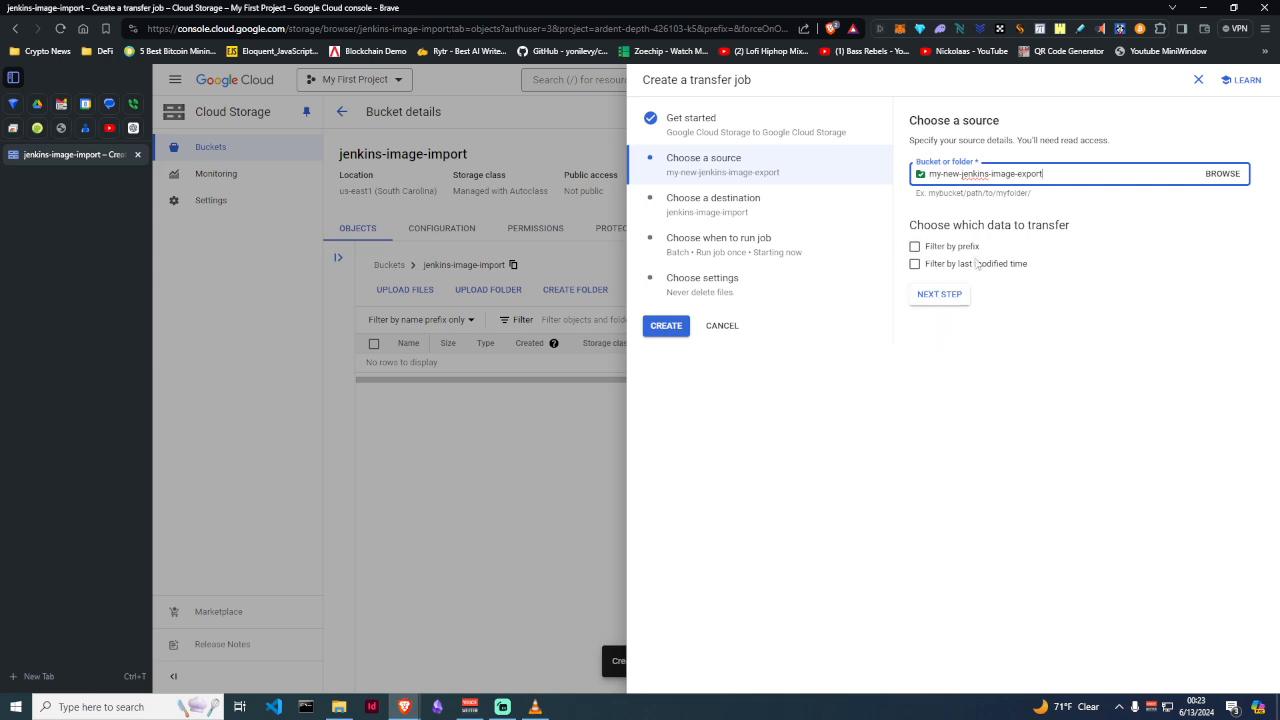
left_click(939, 300)
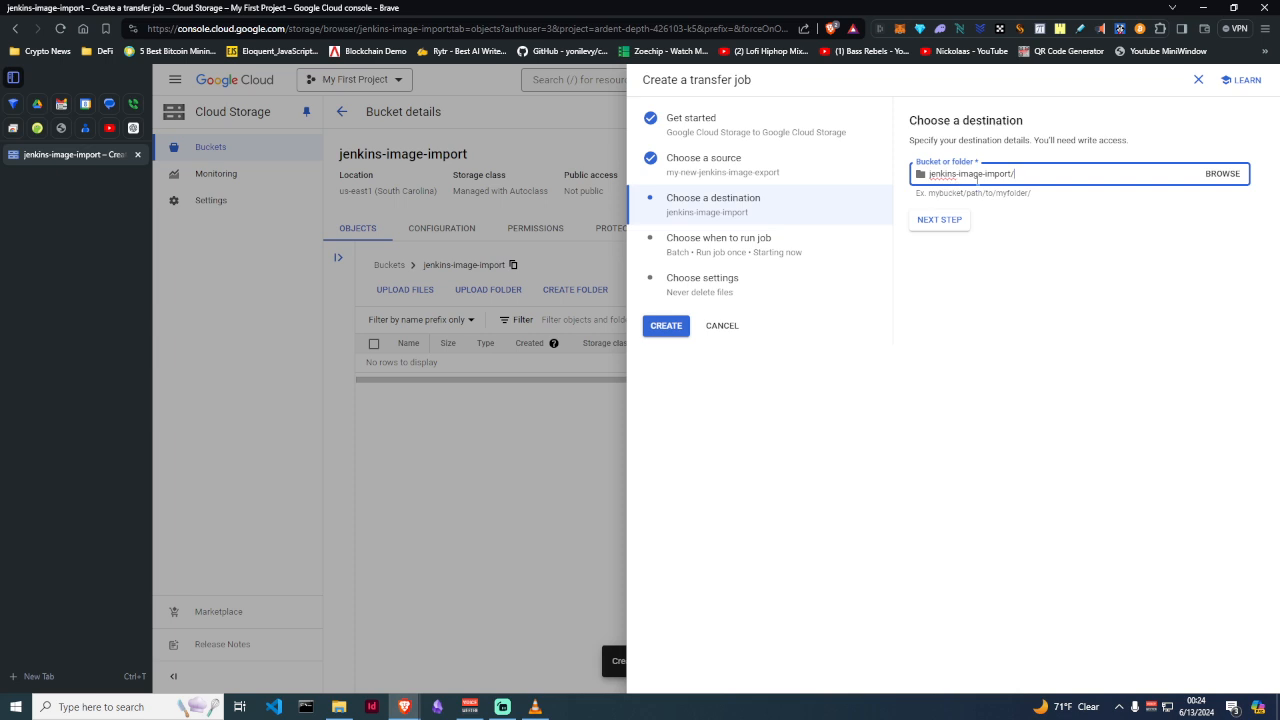
Keep jenkins-image-import as destination with a run-once, start-now schedule, and create the job
left_click(942, 223)
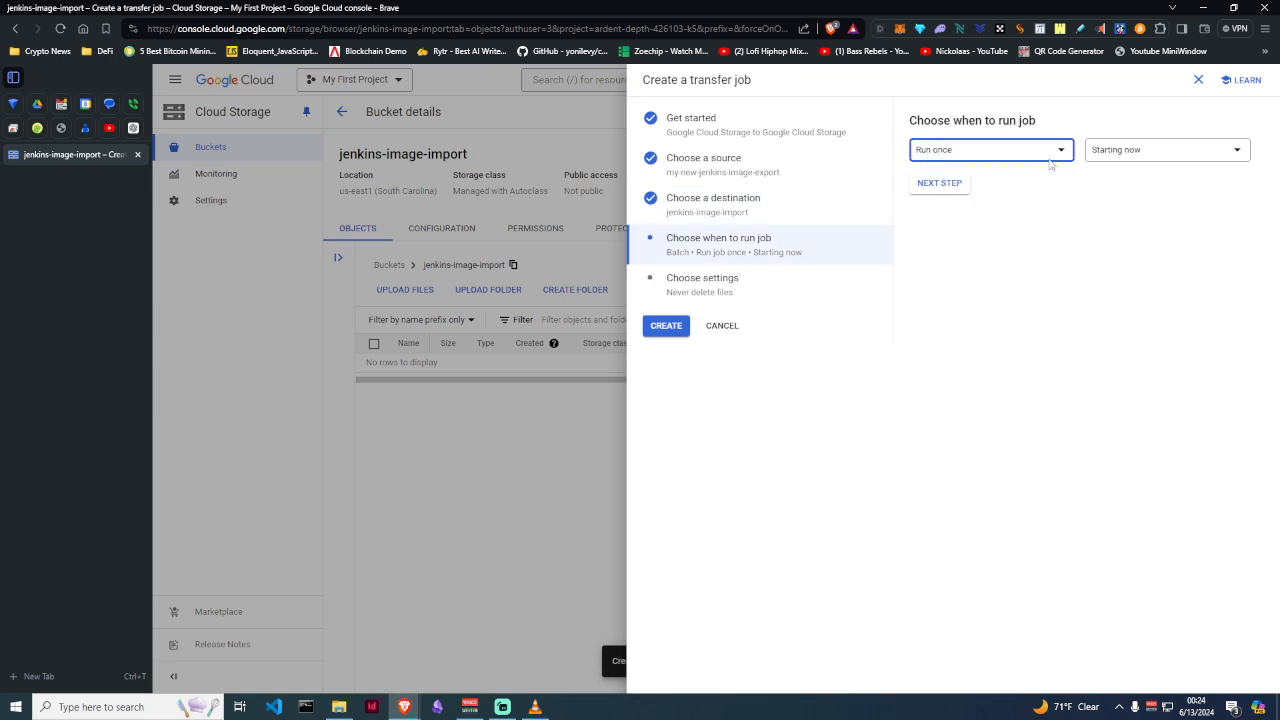
left_click(939, 185)
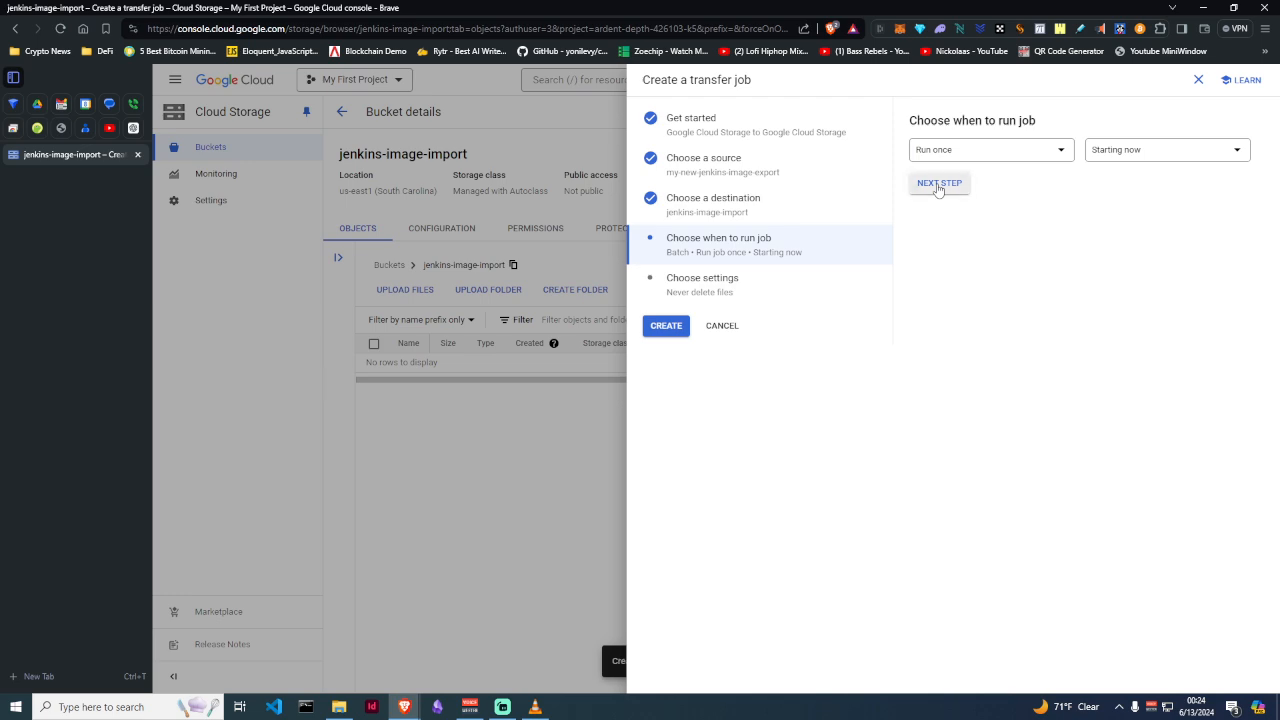
scroll(874, 271, "down", 5)
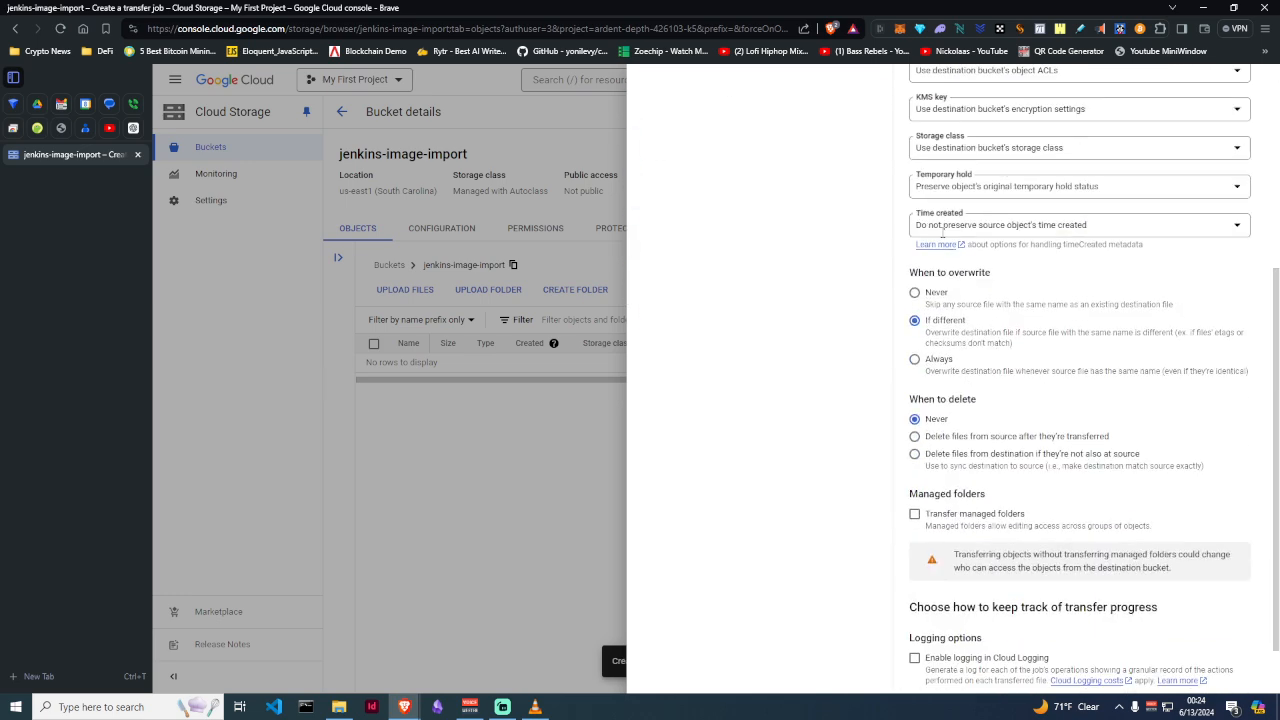
scroll(940, 233, "up", 5)
left_click(666, 326)
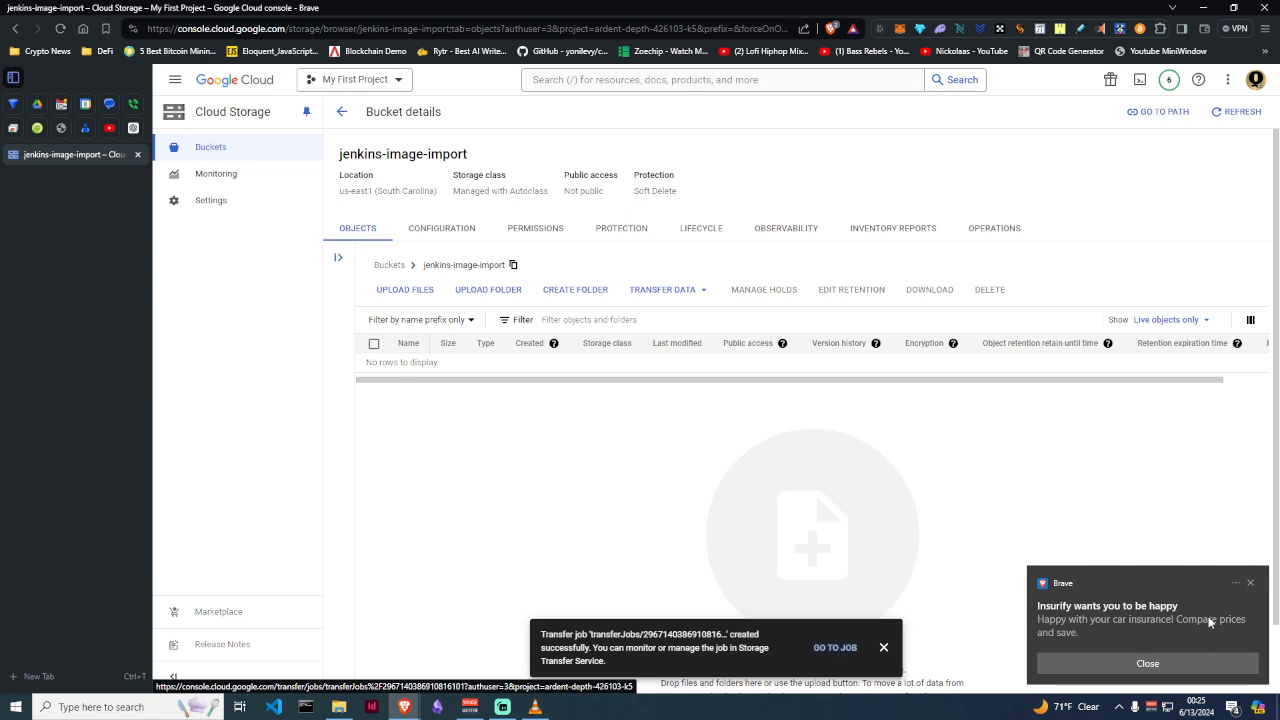
Open the new transfer job's details and start a run of it
left_click(1250, 583)
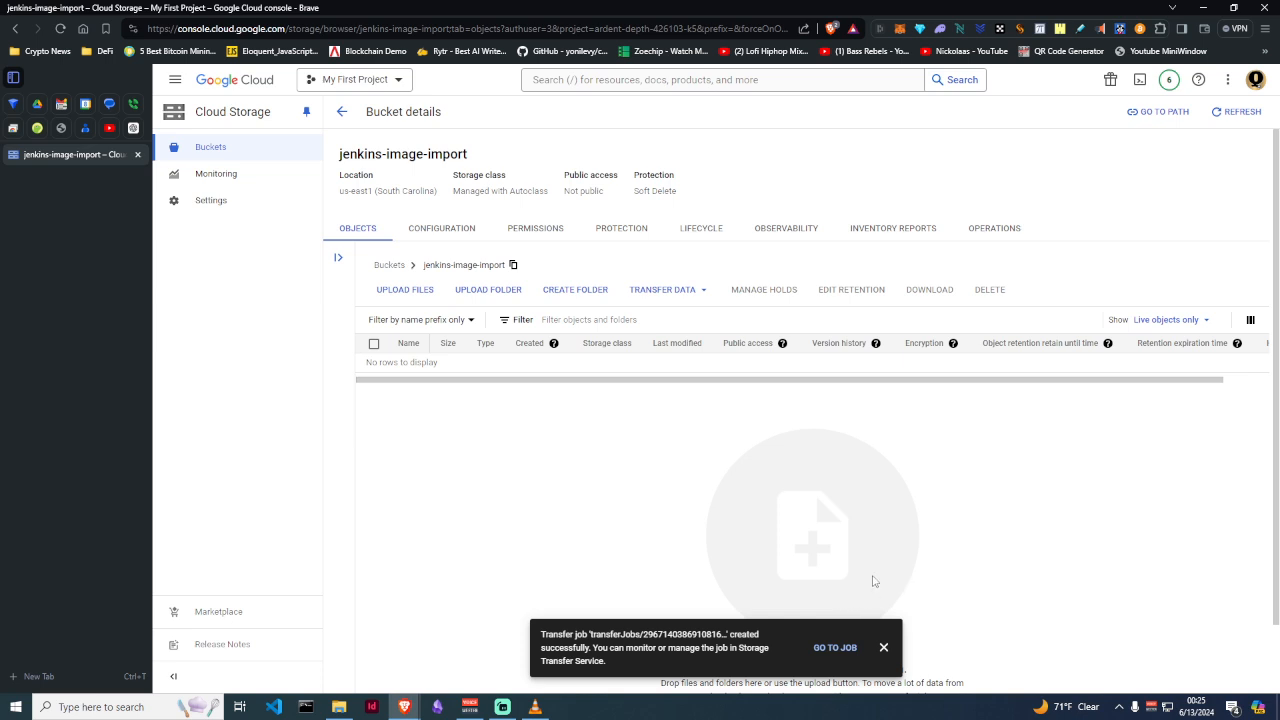
left_click(830, 647)
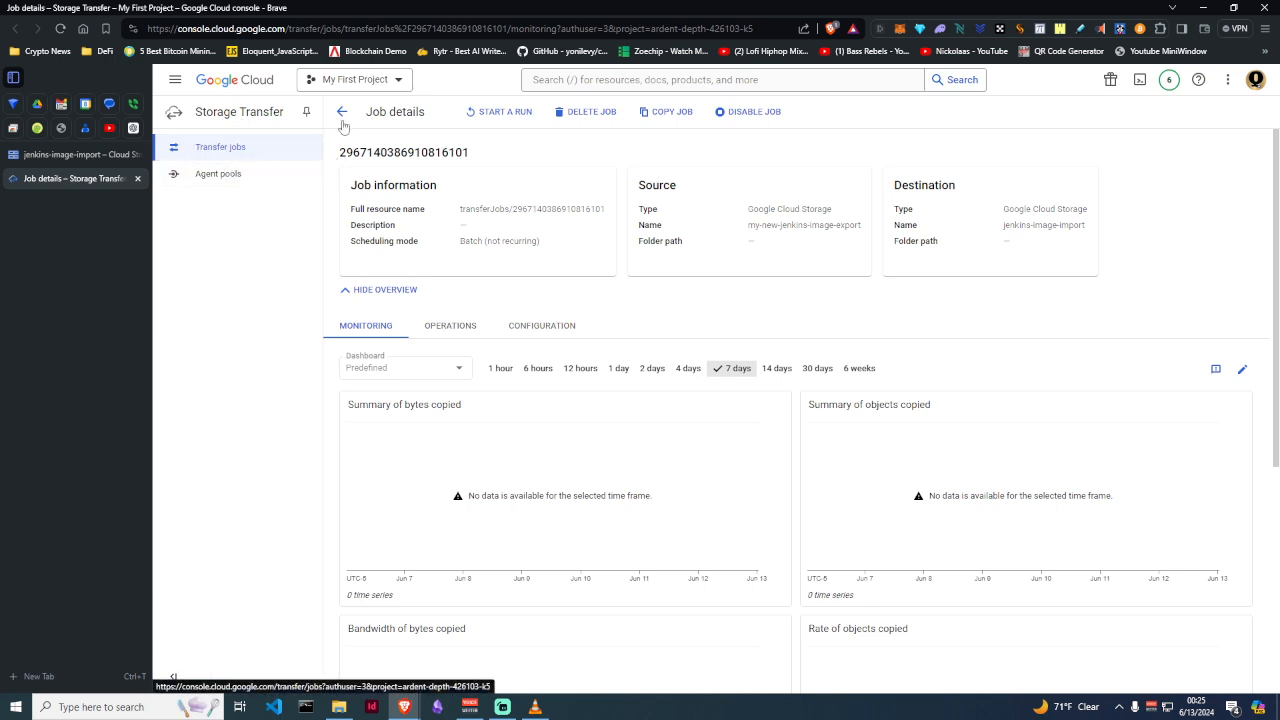
left_click(497, 114)
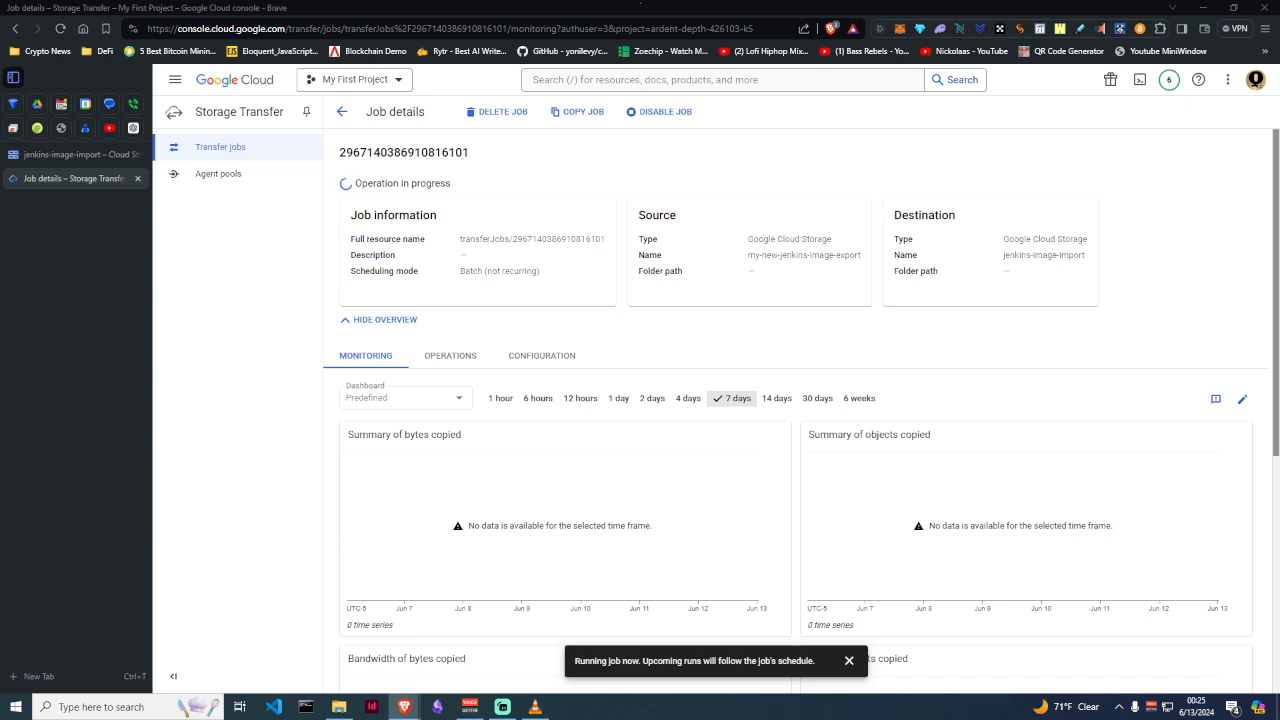
Open jenkins-image-import and confirm the 4.4 GB new-jenkins-server-disk-image.vmdk arrived
left_click(177, 82)
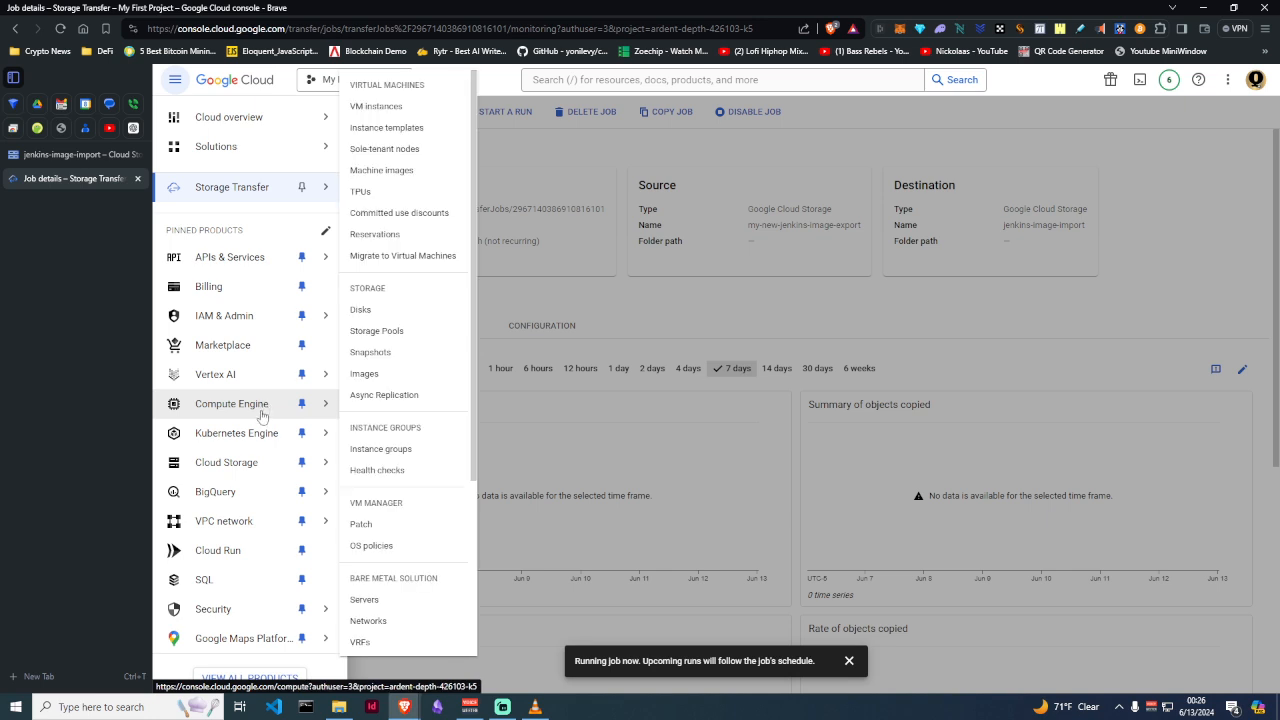
mouse_move(245, 473)
left_click(366, 470)
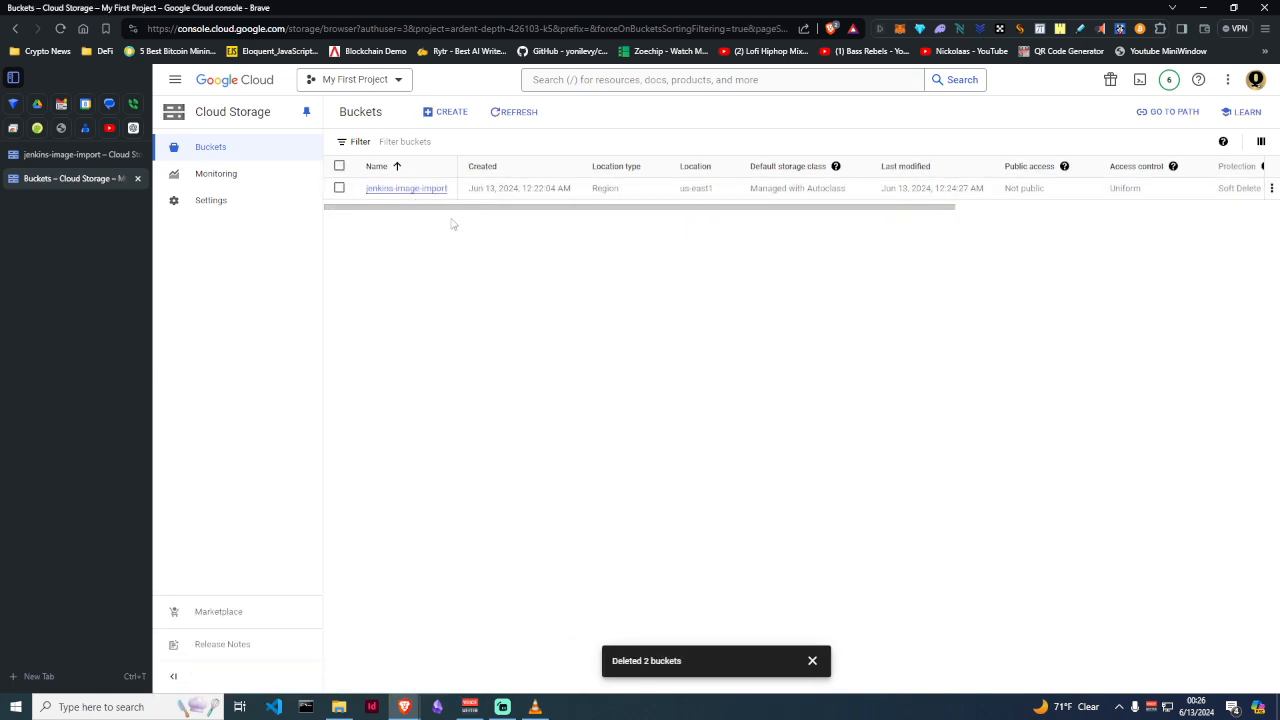
left_click(406, 189)
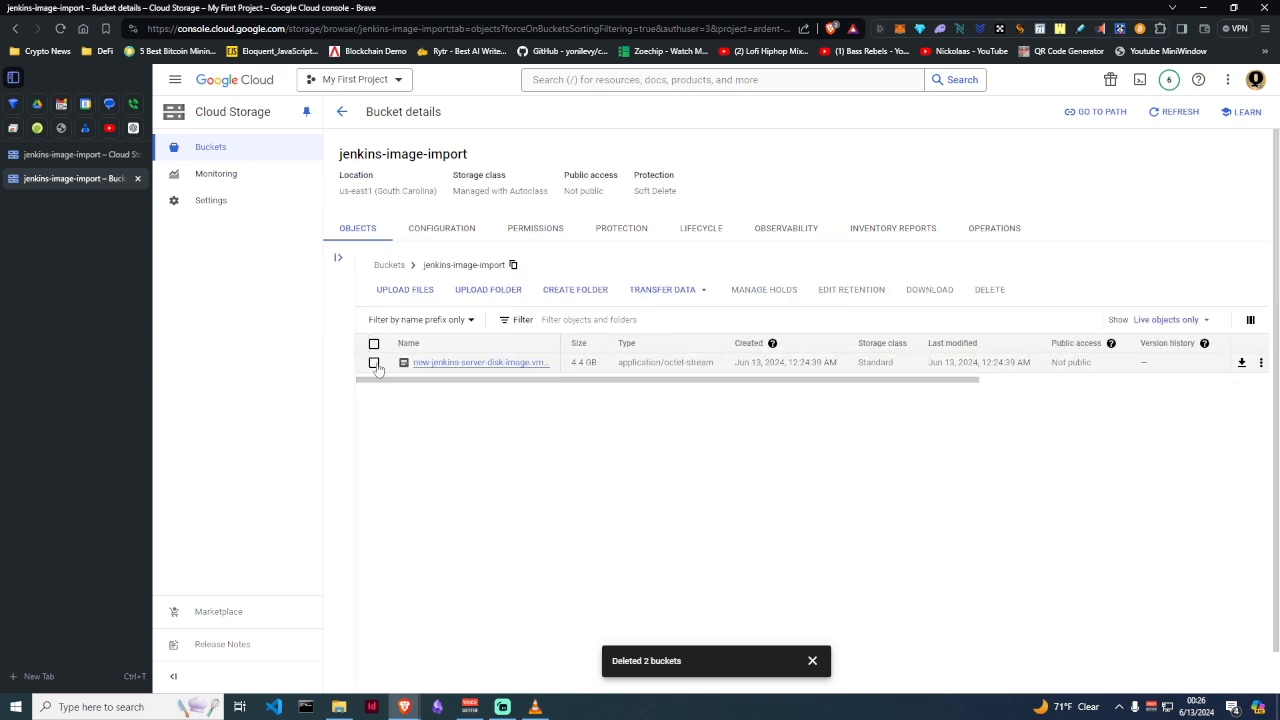
left_click_drag(395, 368, 1097, 372)
left_click(766, 449)
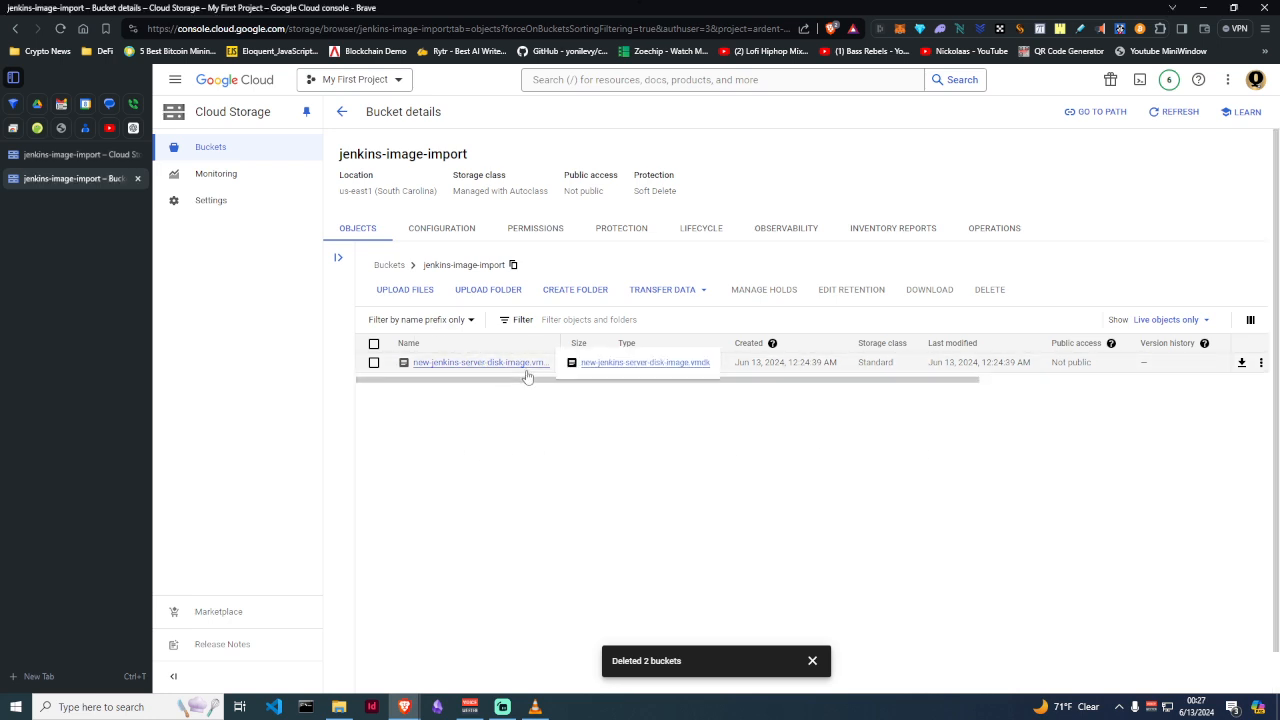
Navigate to the Compute Engine Images list
left_click(174, 80)
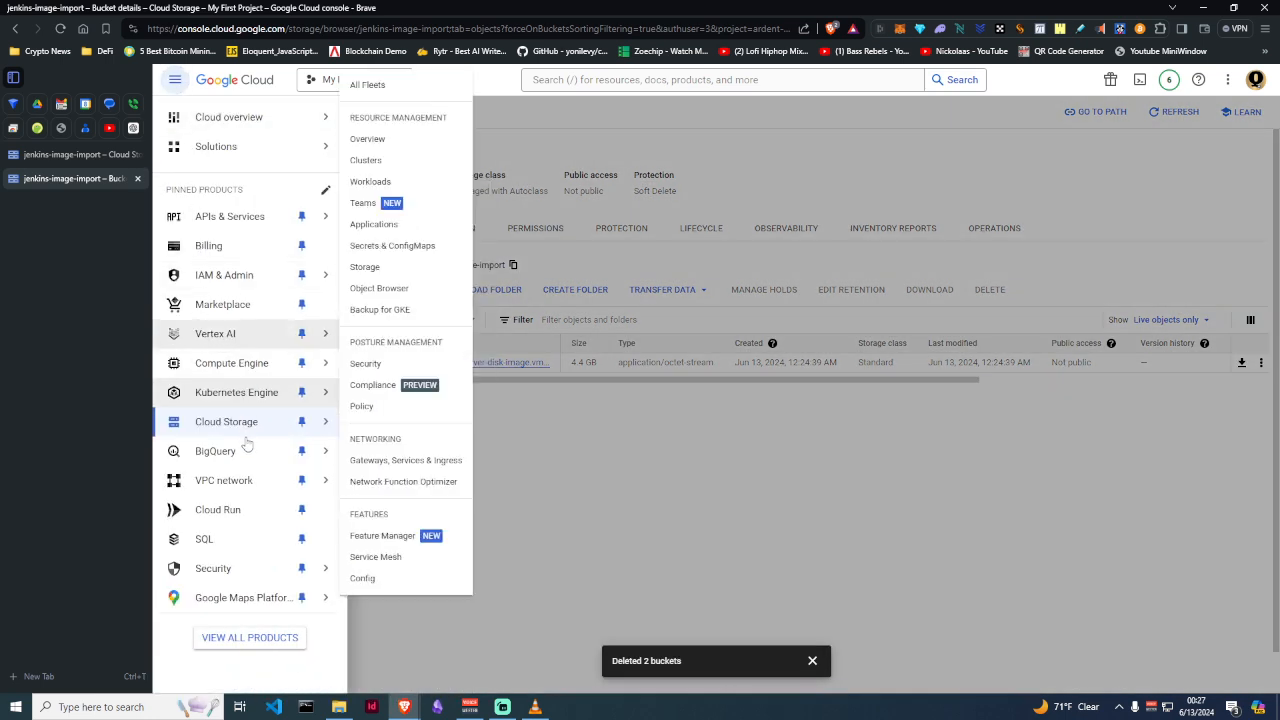
mouse_move(242, 373)
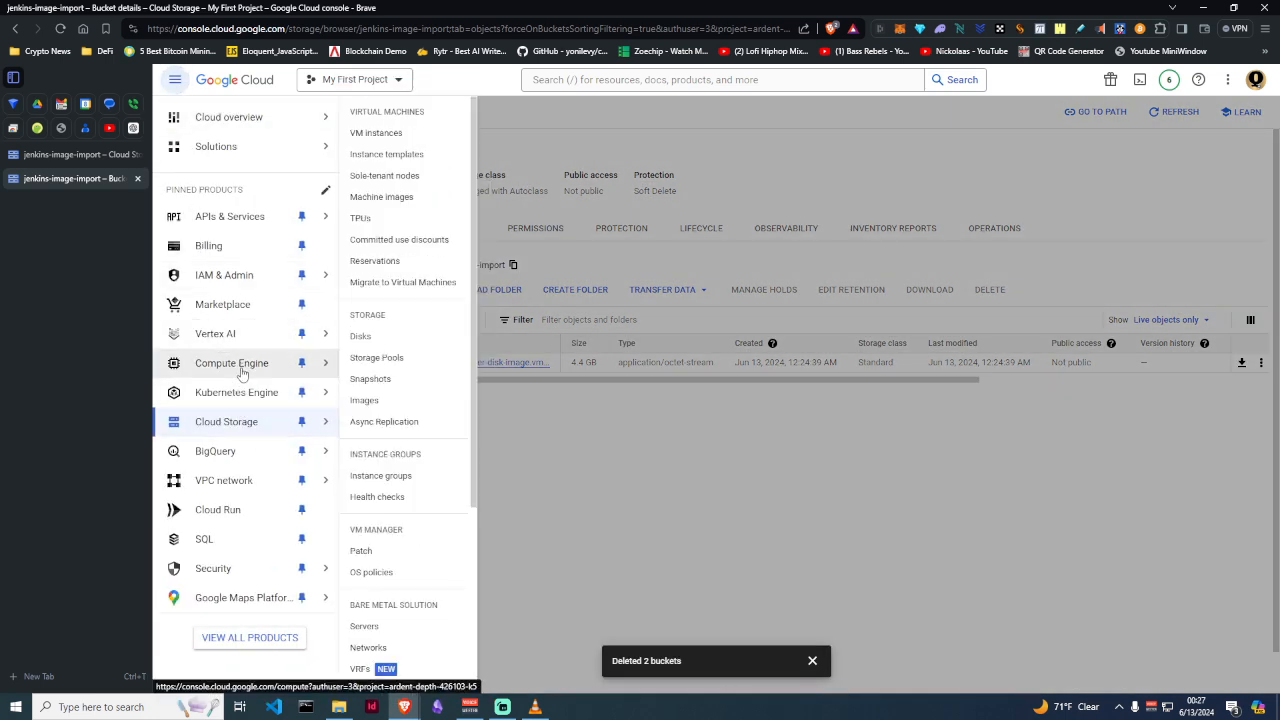
left_click(366, 400)
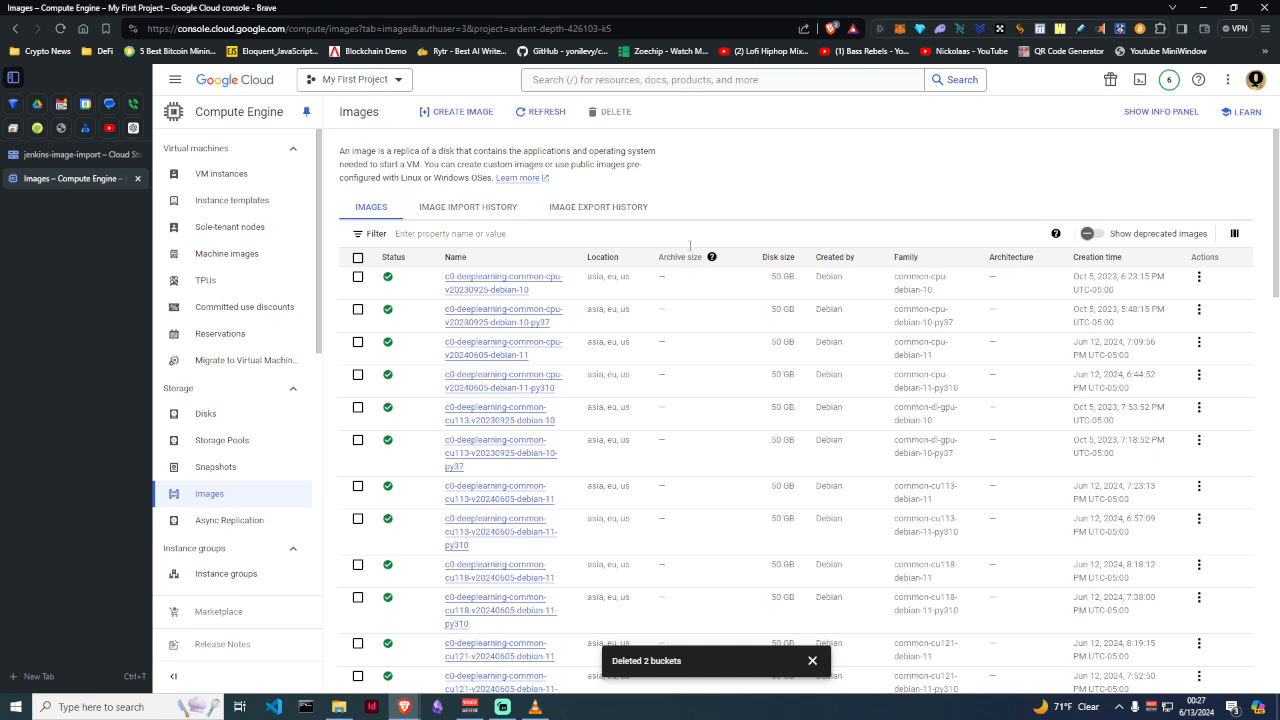
Start an image named my-jenkins-server from a Virtual disk (VMDK, VHD) source and grant Cloud Build roles
left_click(449, 112)
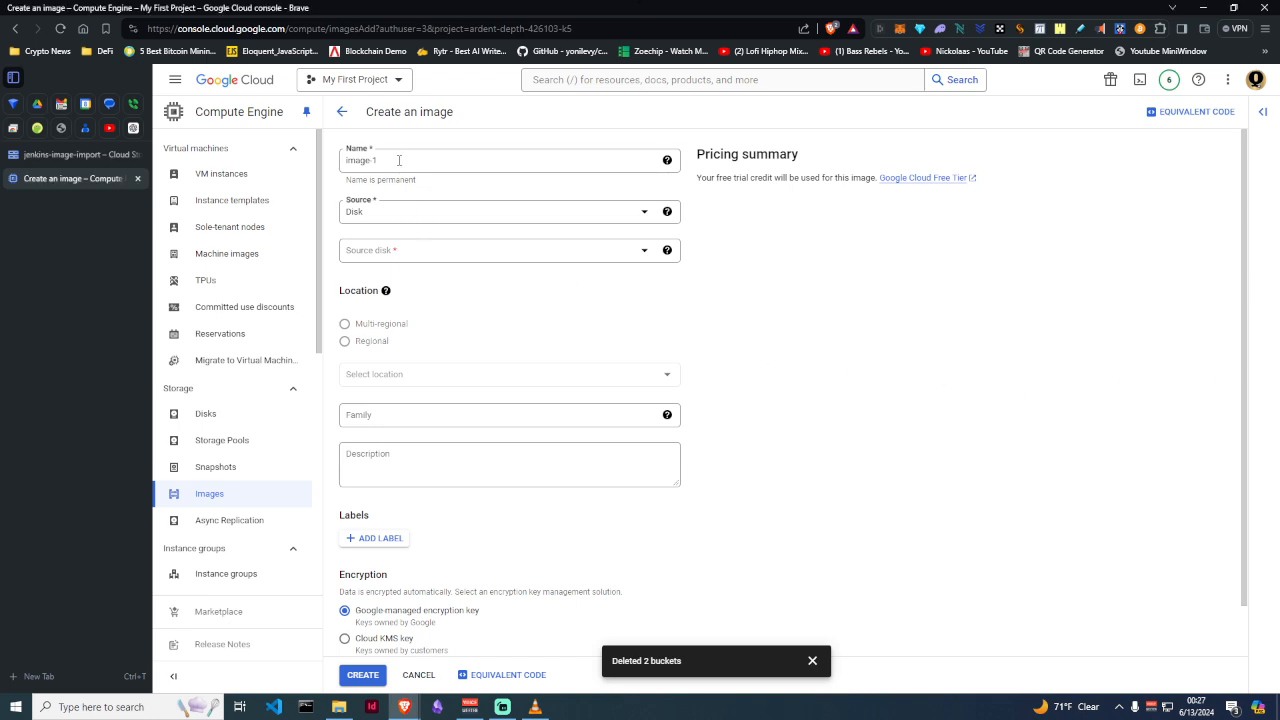
left_click_drag(397, 160, 342, 168)
type("my-jenkins-server")
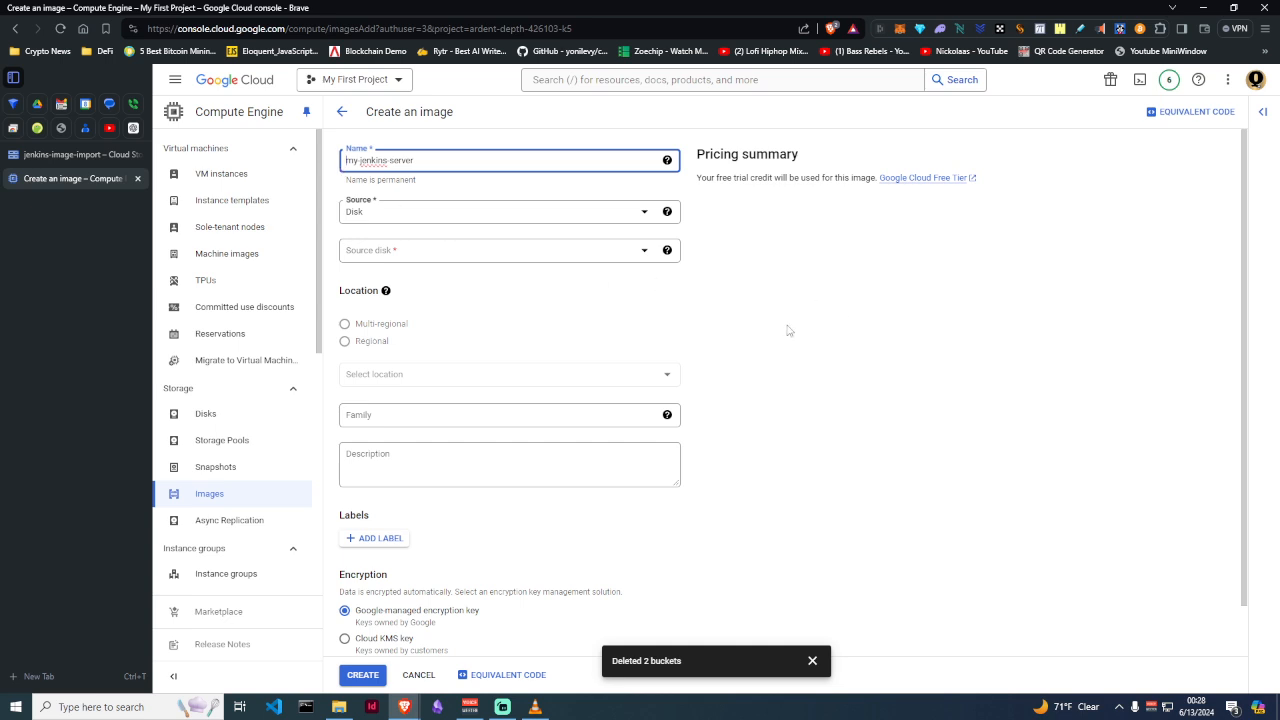
left_click(385, 219)
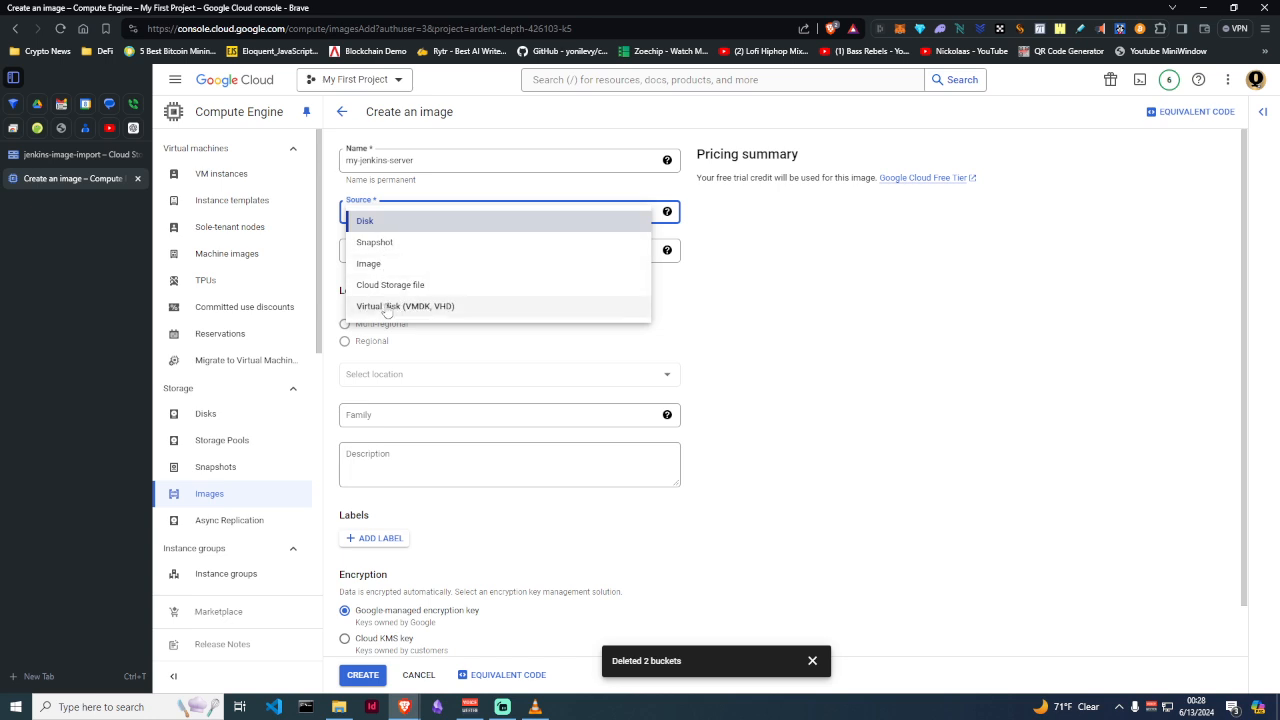
left_click(457, 309)
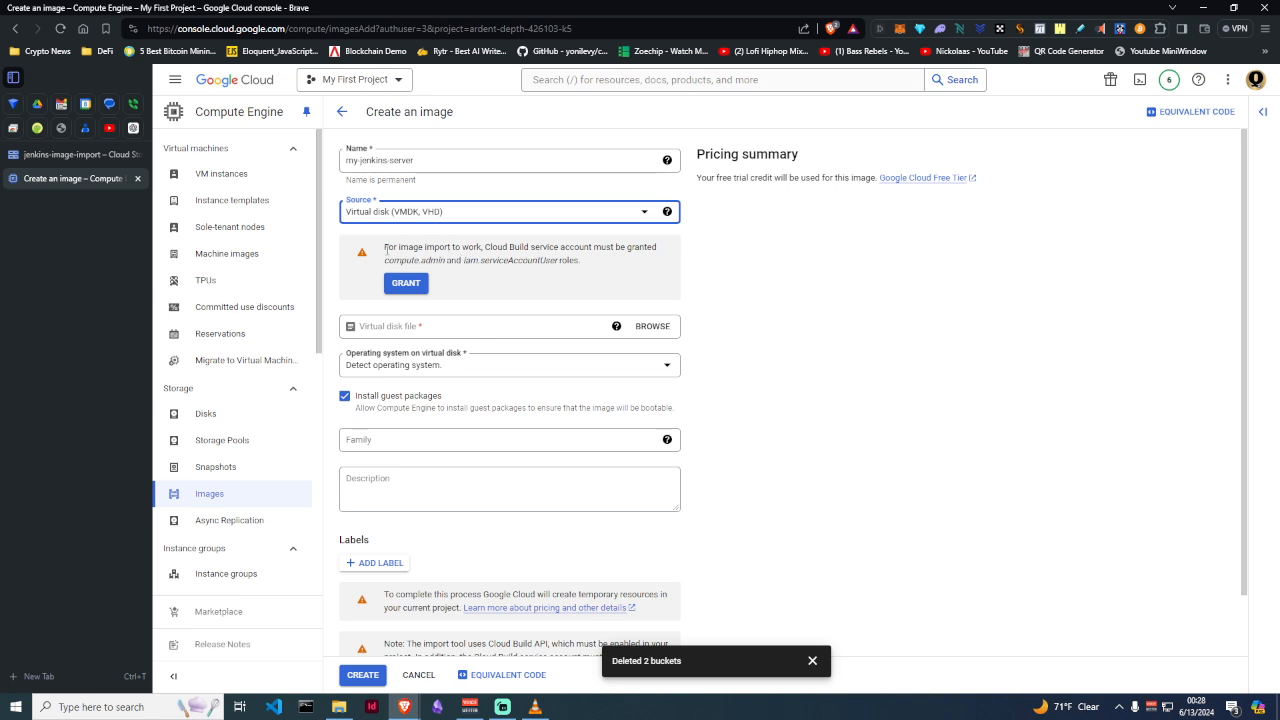
left_click_drag(386, 251, 560, 262)
left_click(608, 276)
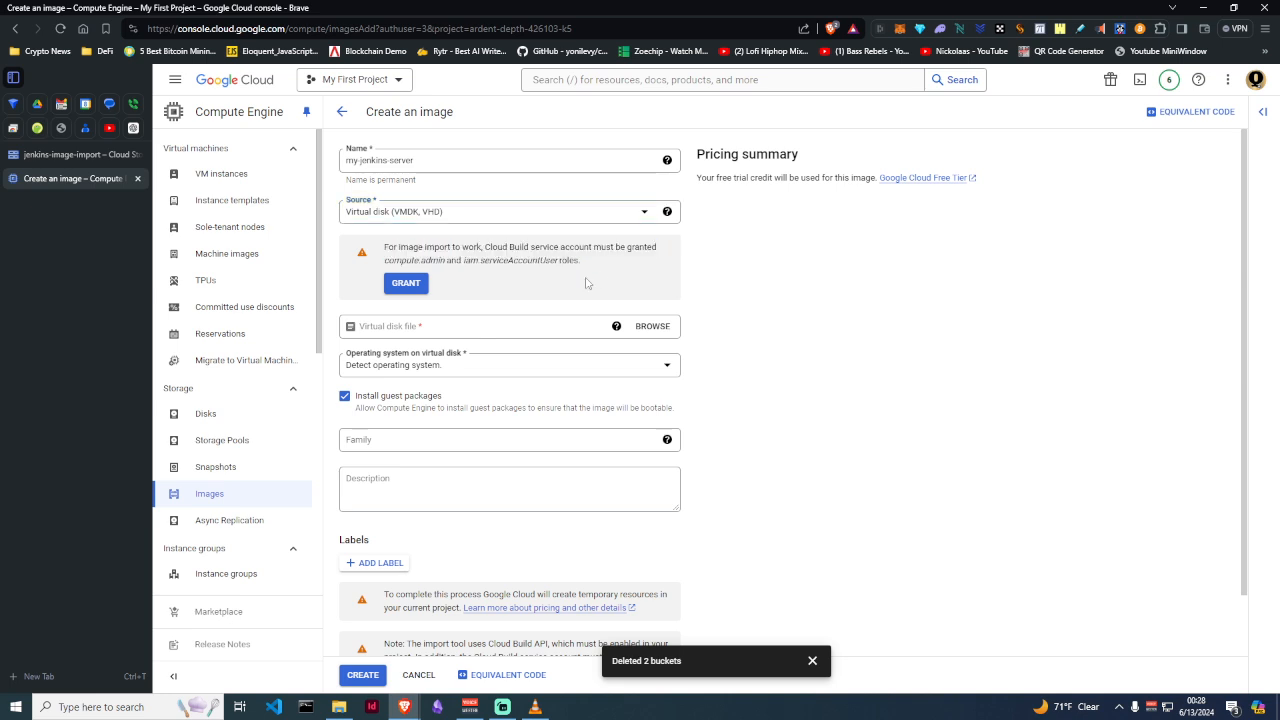
left_click(403, 284)
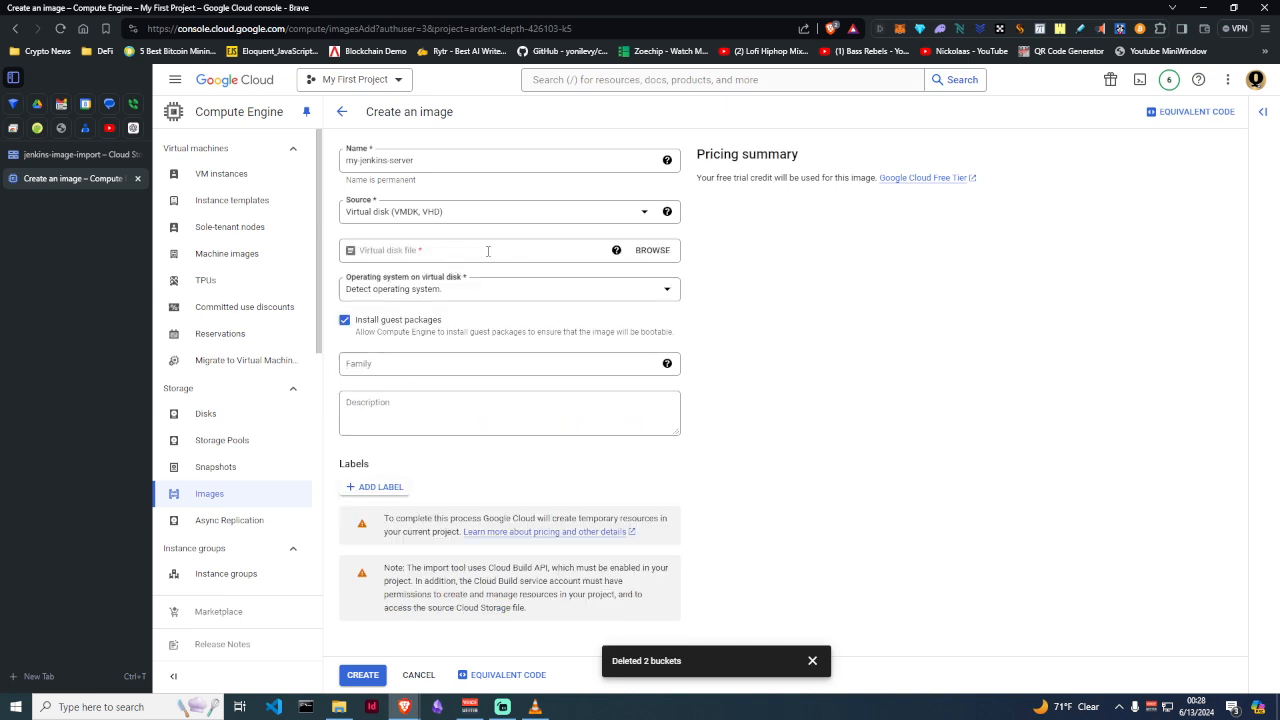
Choose jenkins-image-import/new-jenkins-server-disk-image.vmdk as the image's virtual disk file
left_click(653, 252)
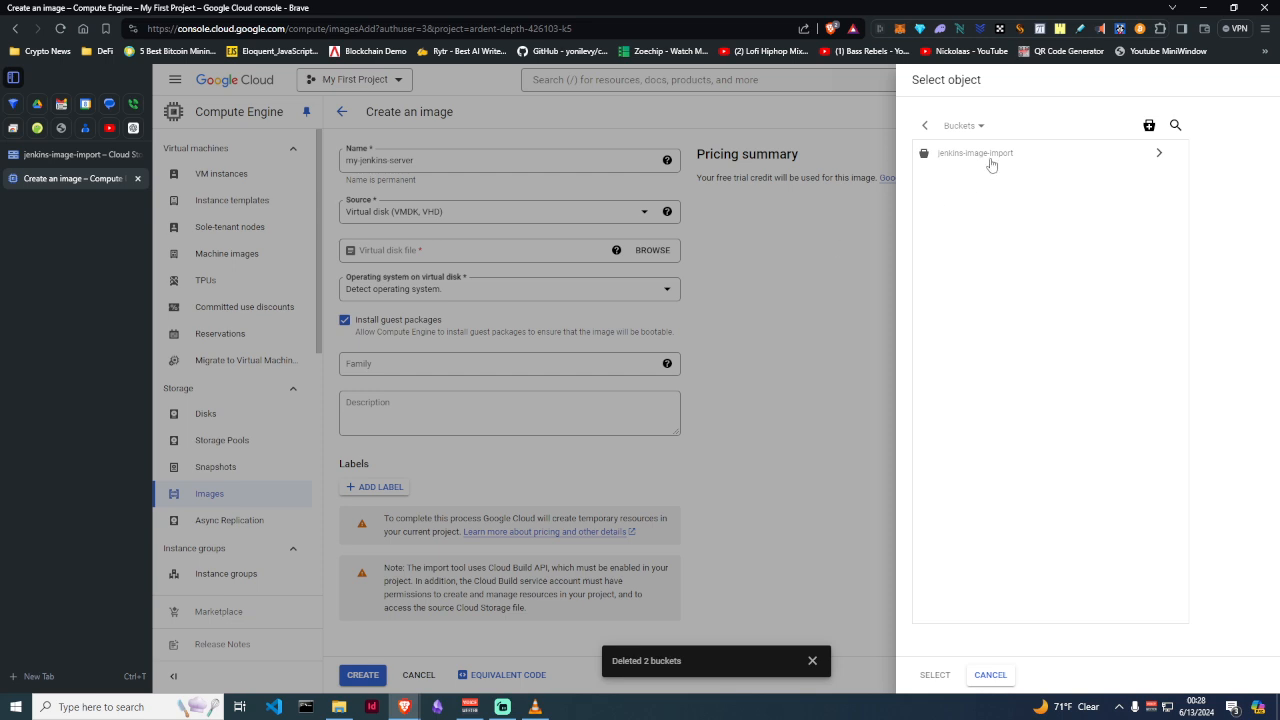
left_click(1150, 158)
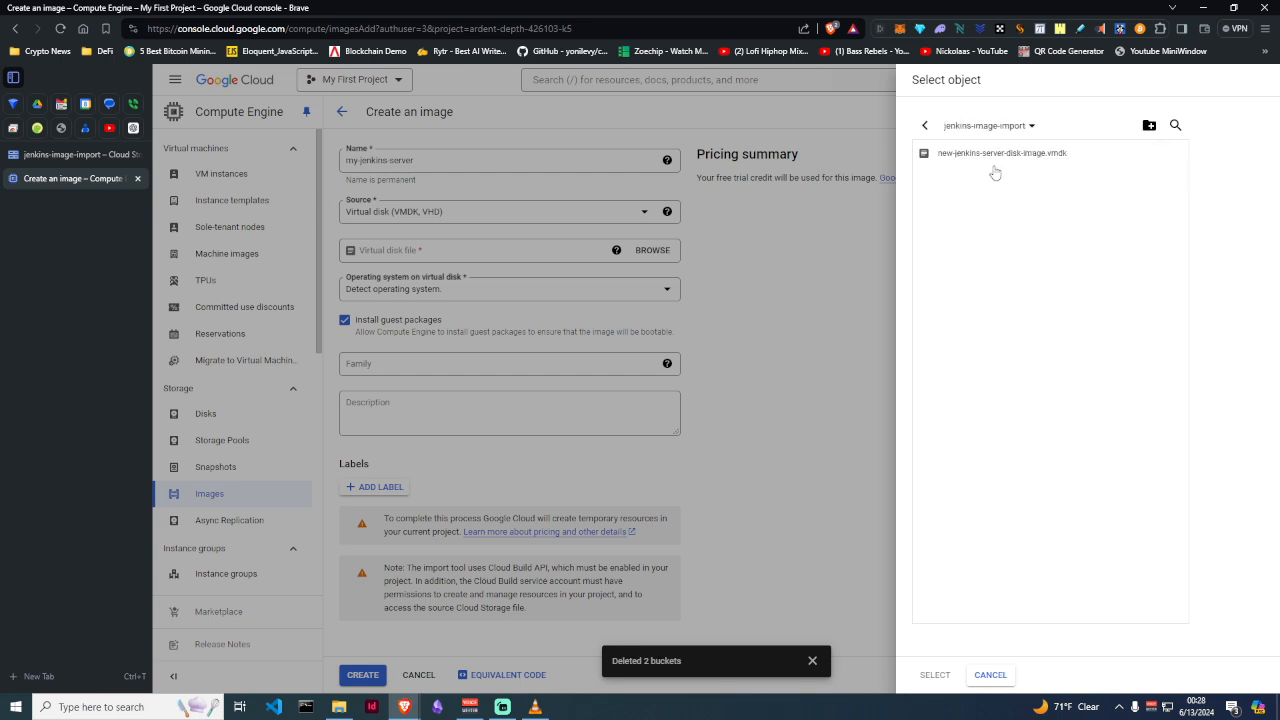
left_click(990, 164)
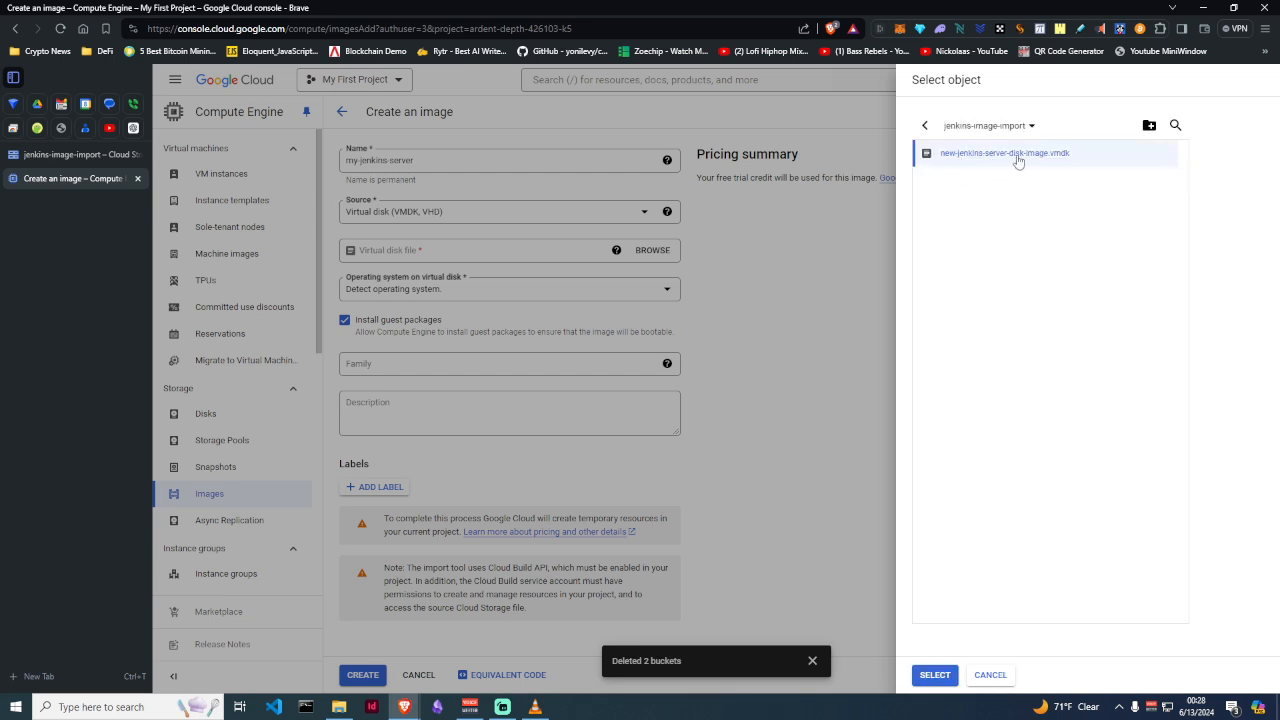
left_click(935, 676)
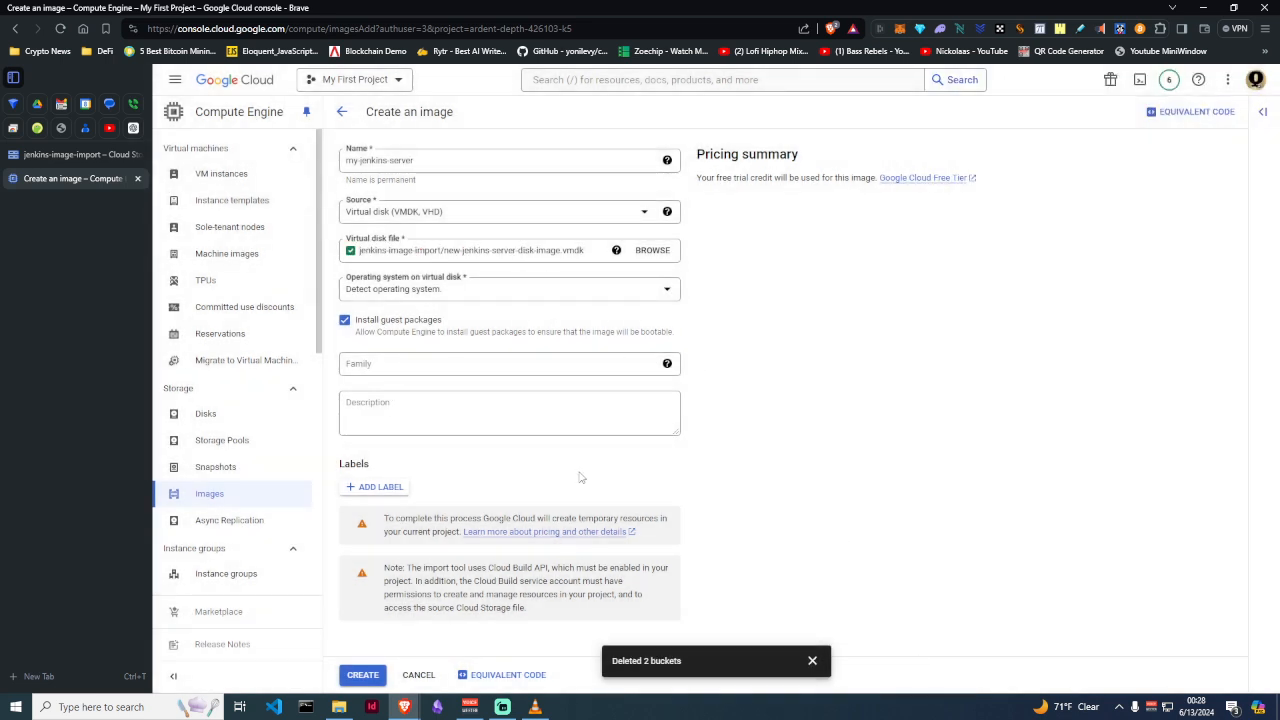
left_click(362, 676)
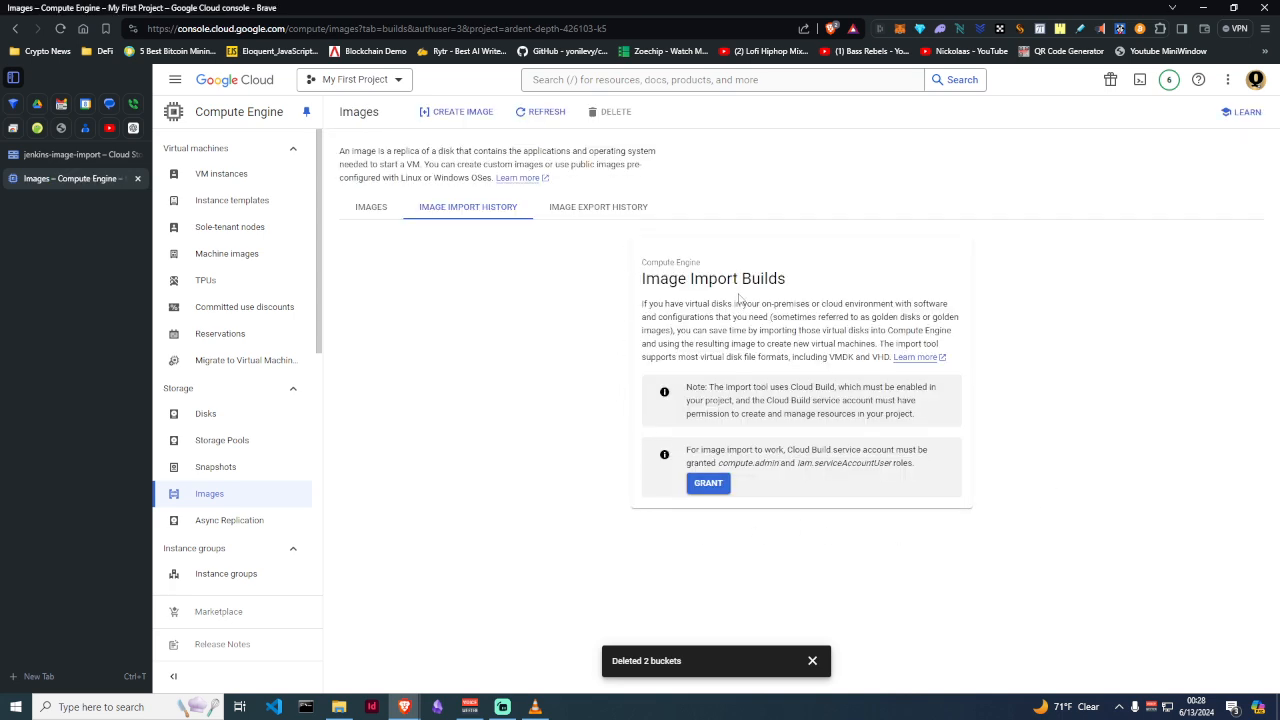
left_click(707, 483)
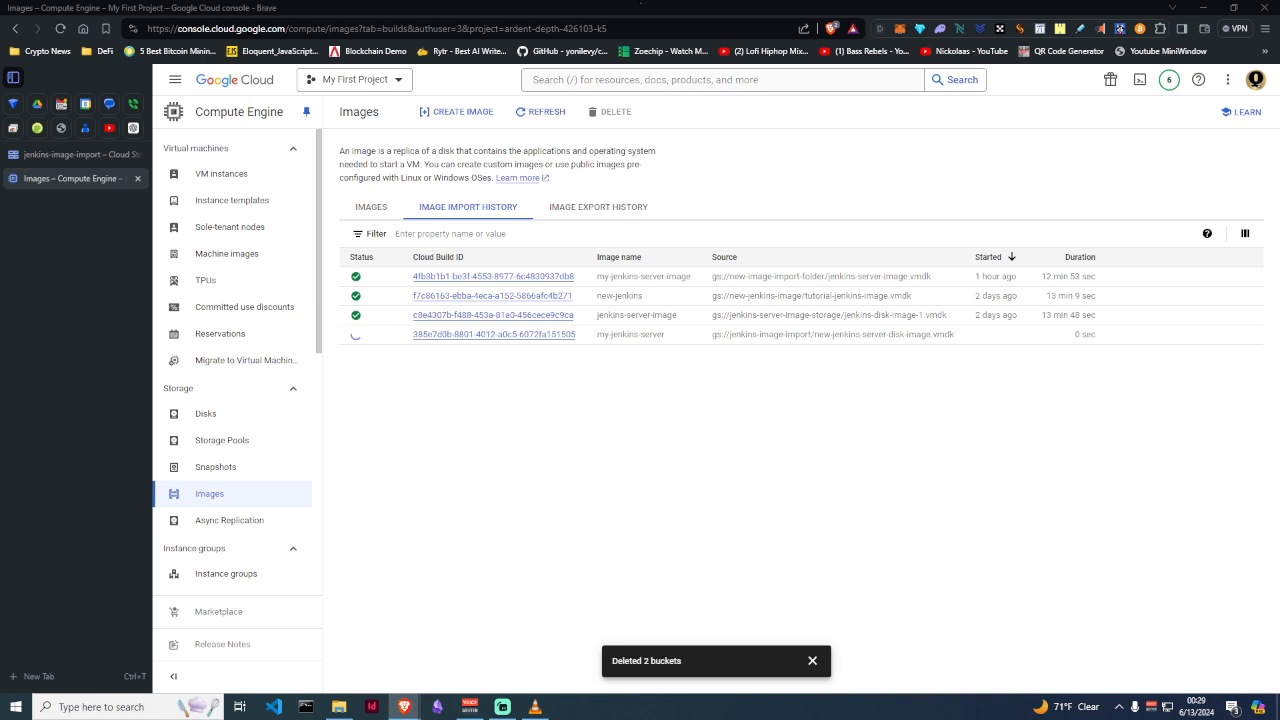
left_click(669, 534)
left_click(770, 514)
left_click(899, 510)
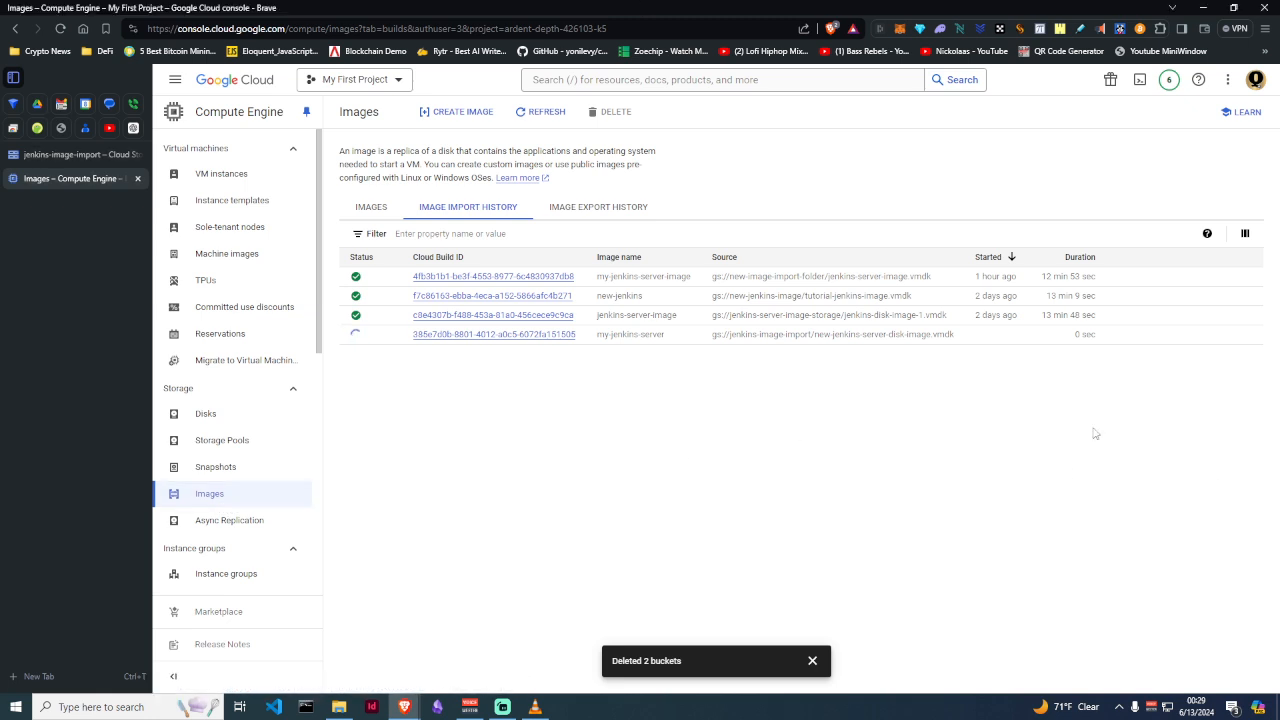
Reload the Images list, then reload the import history to check the my-jenkins-server import
left_click(368, 208)
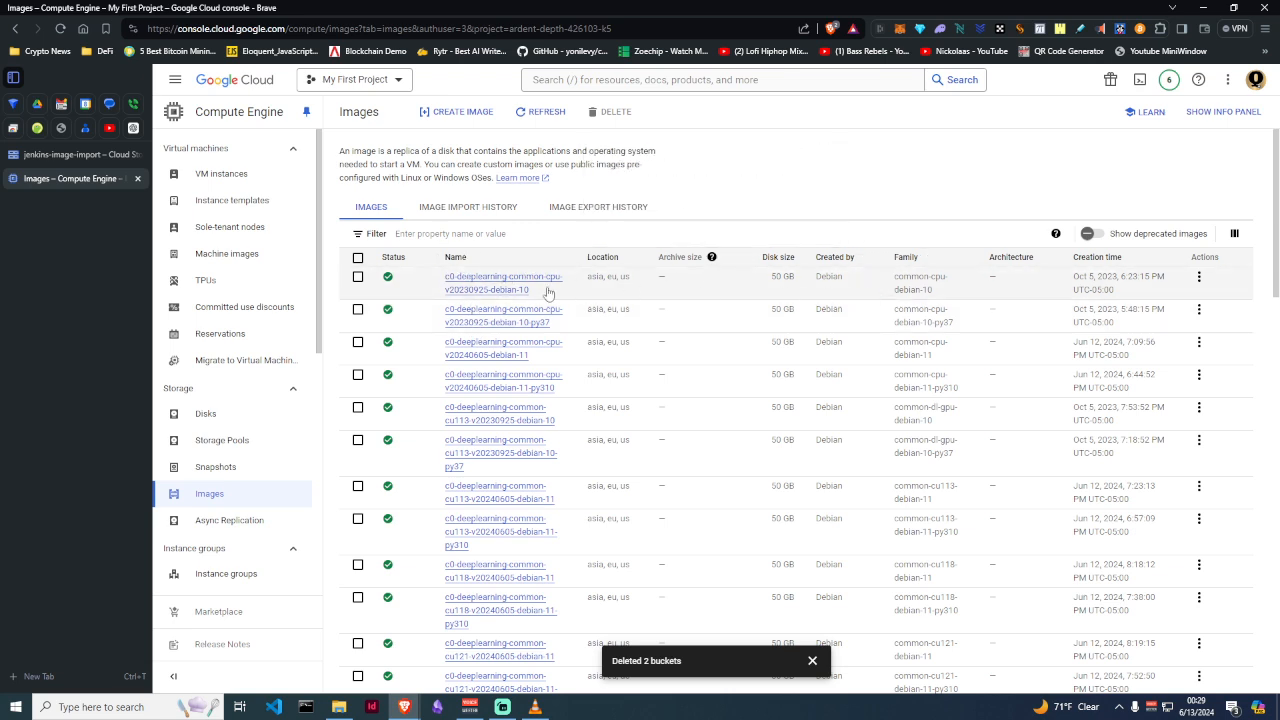
left_click(546, 114)
left_click(455, 212)
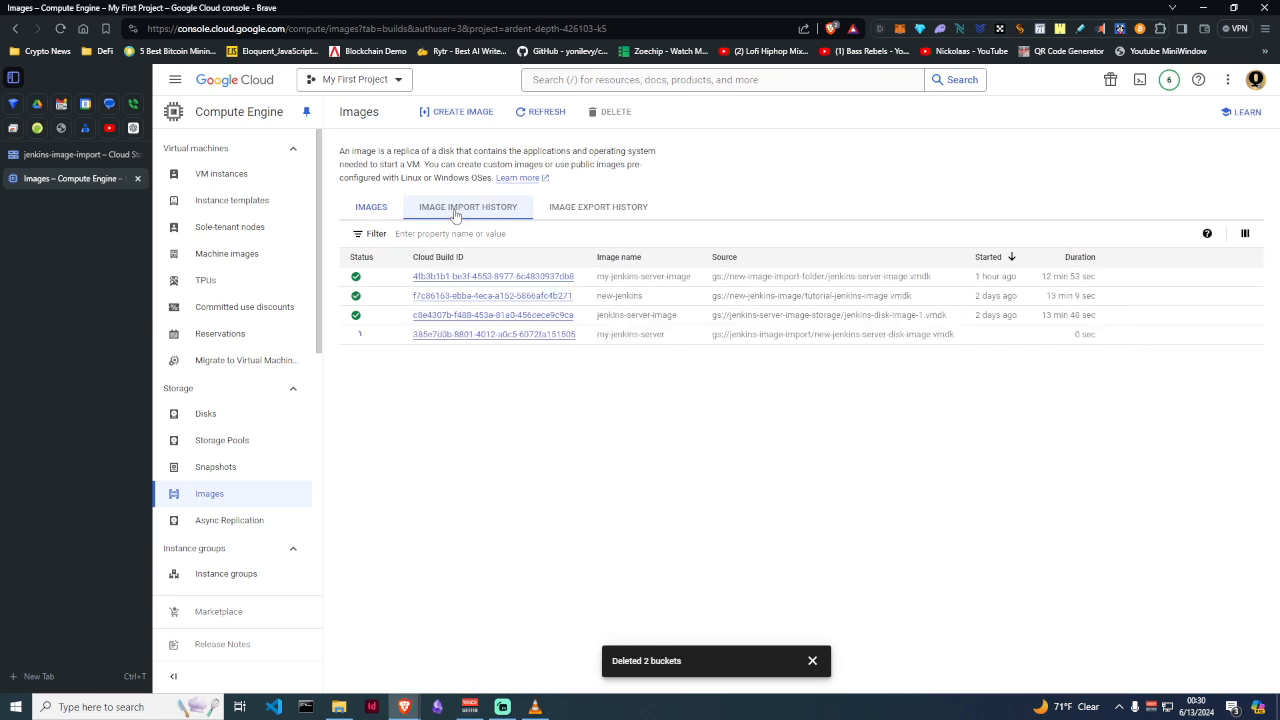
left_click(537, 116)
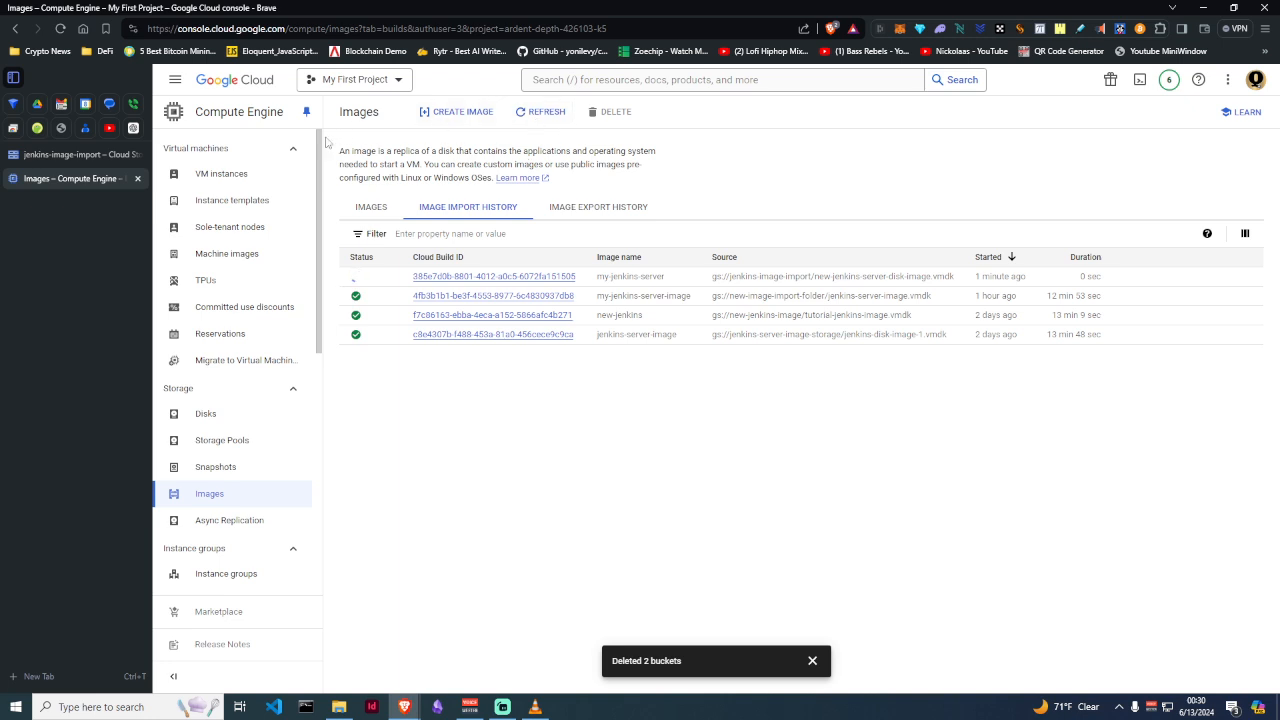
Reload the Compute Engine Images list three times, then switch to the jenkins-image-import bucket tab
left_click(371, 207)
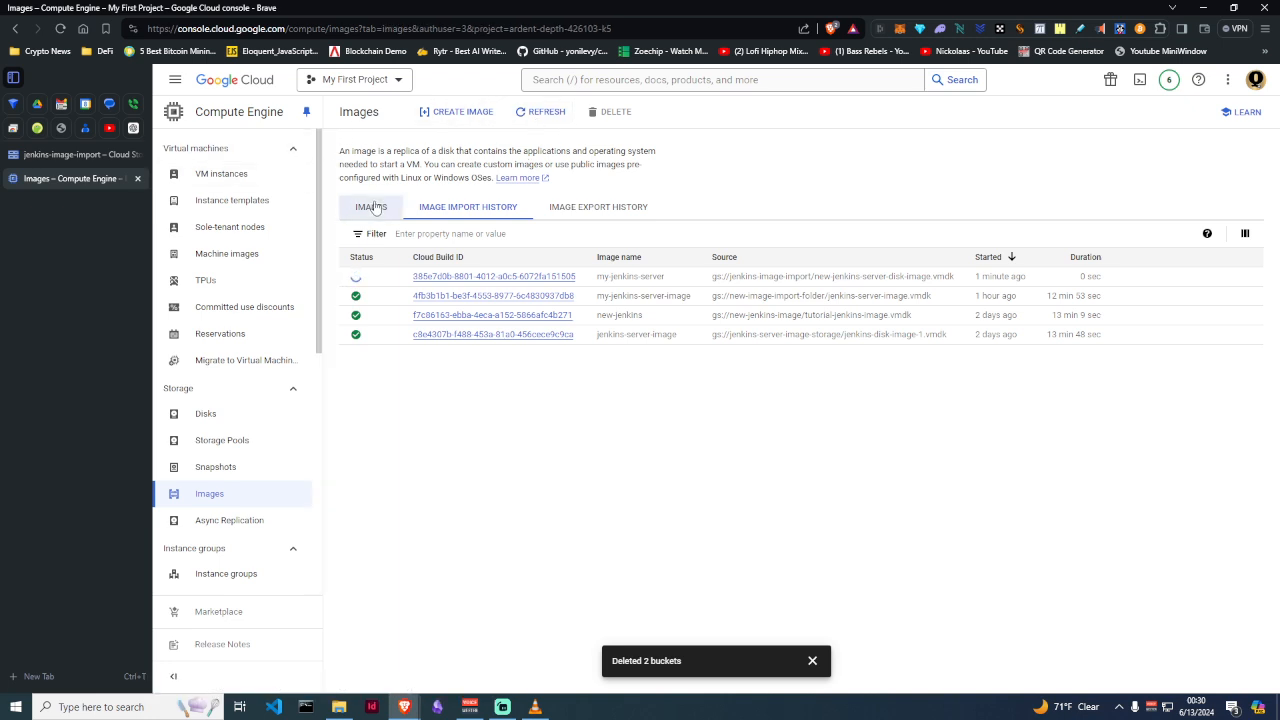
left_click(543, 112)
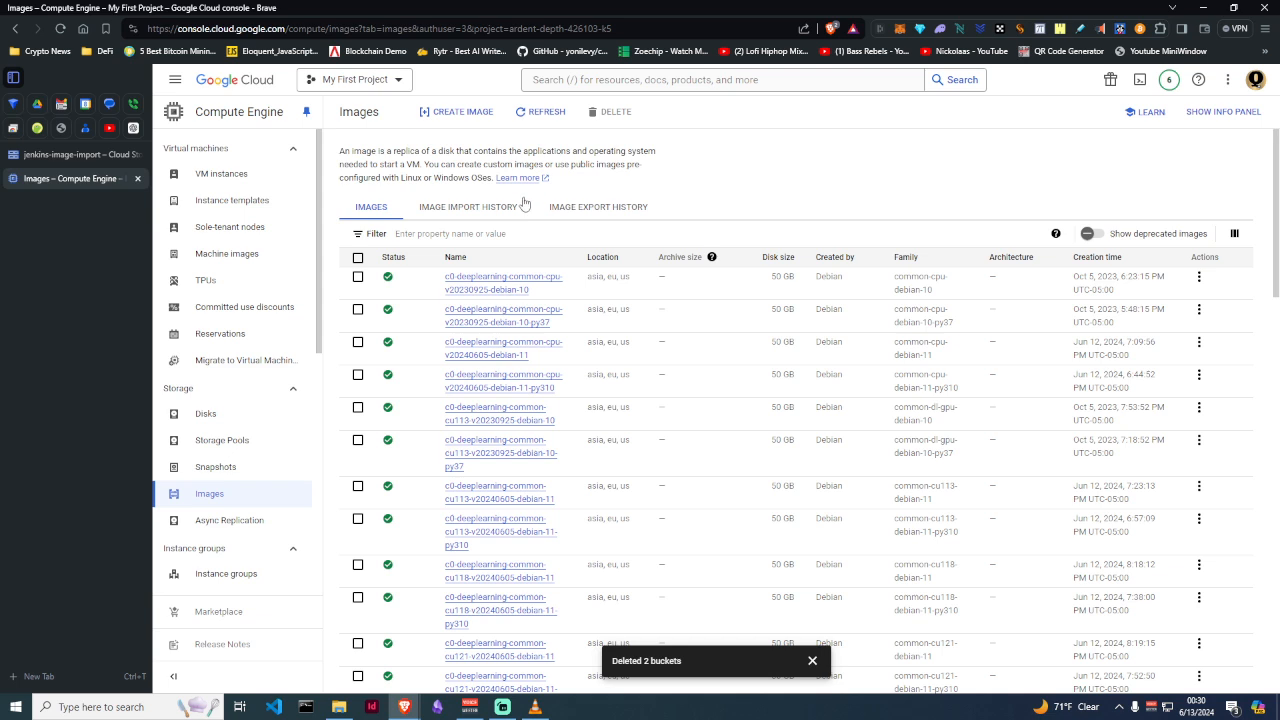
key("F5")
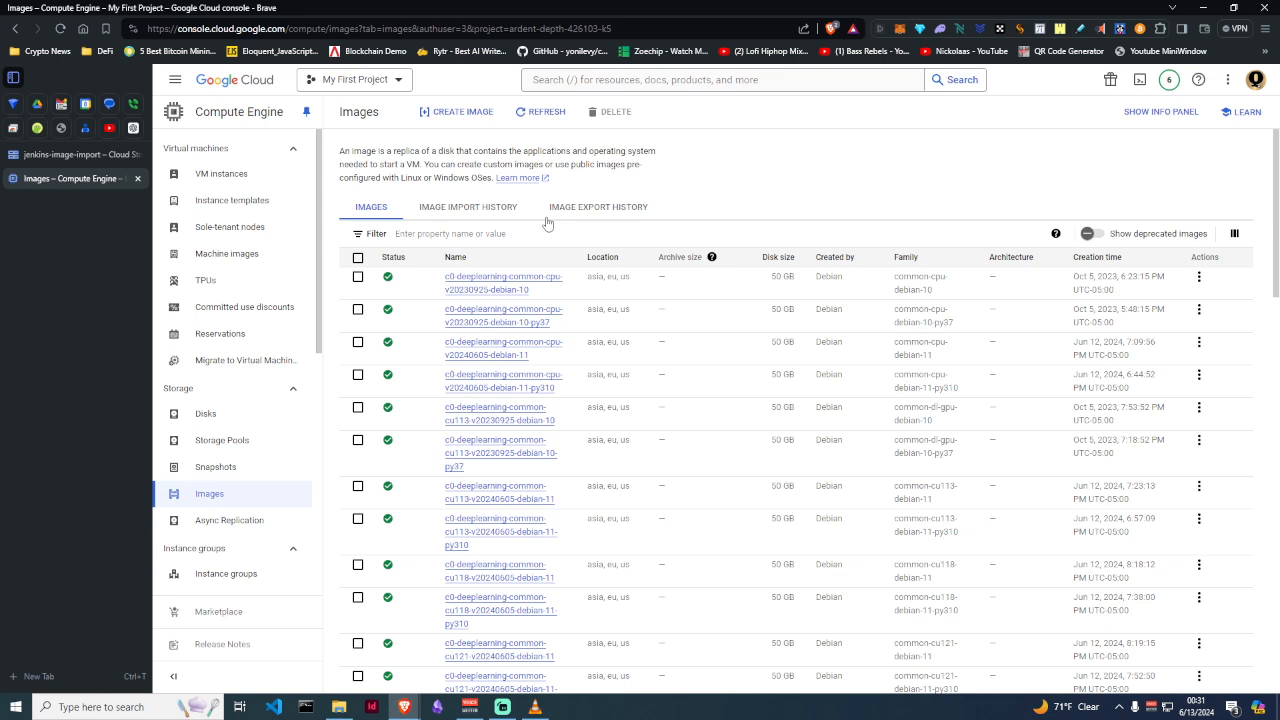
left_click(548, 113)
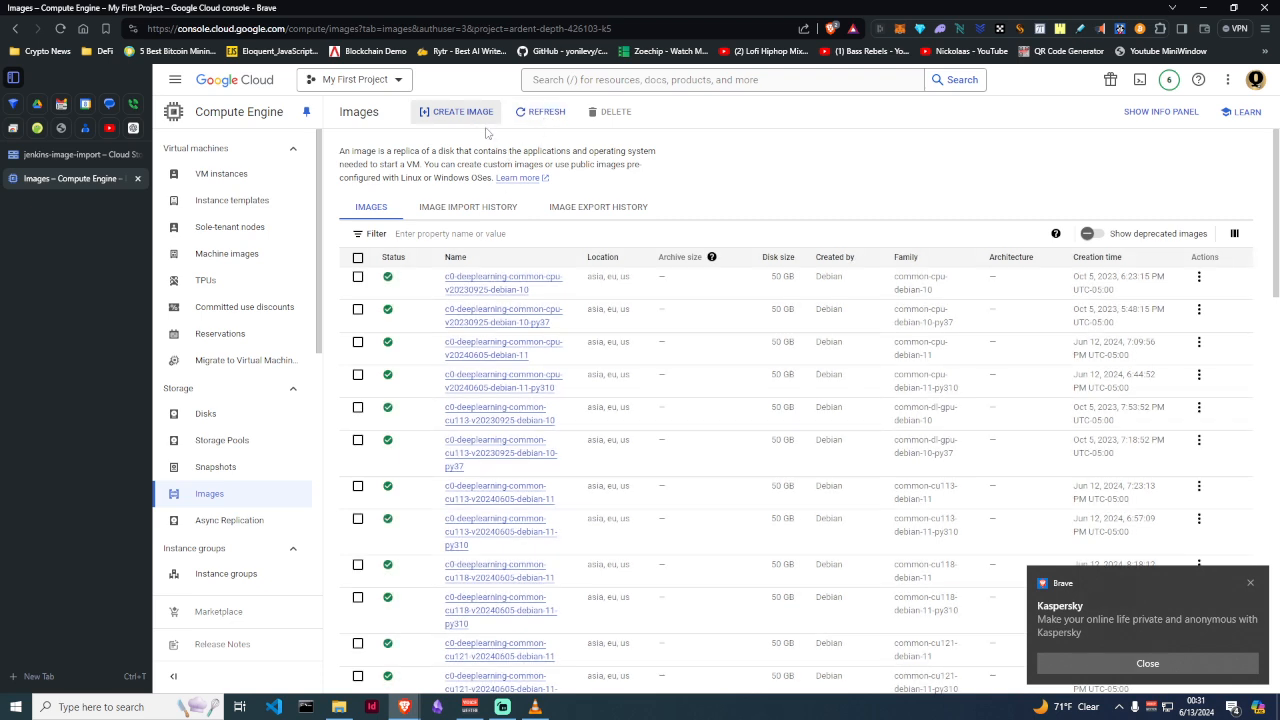
left_click(82, 157)
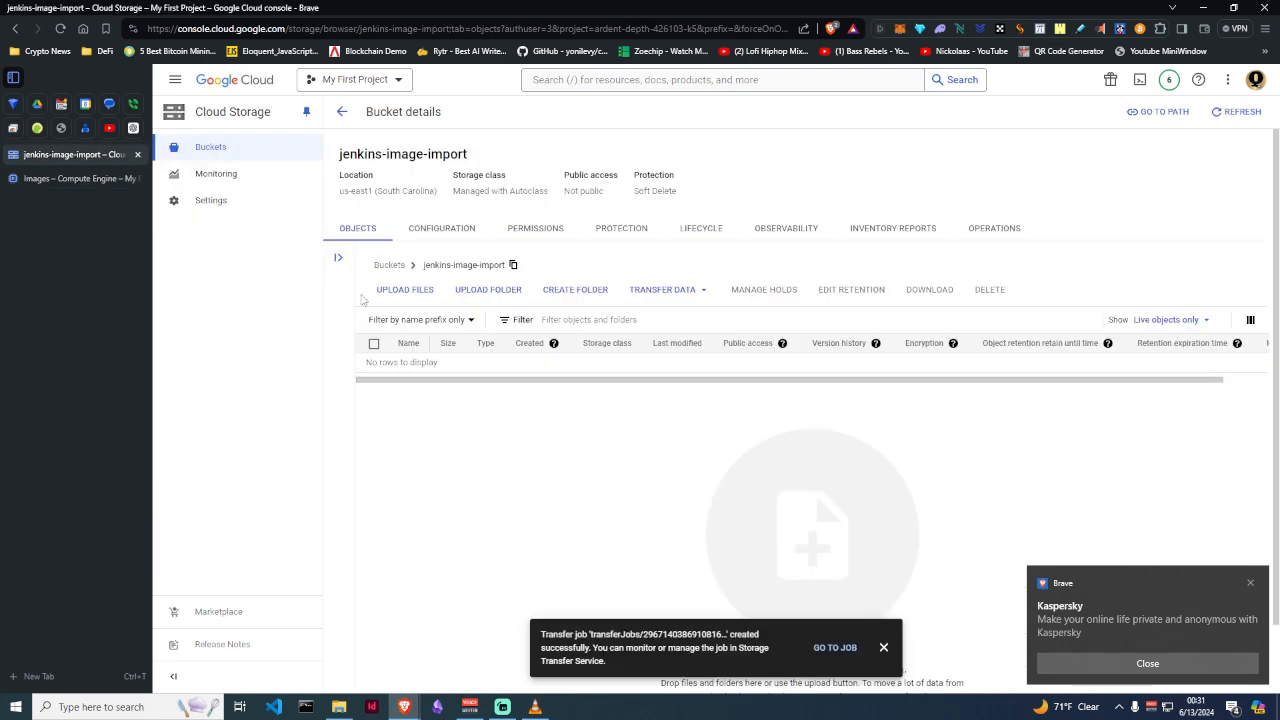
Close the jenkins-image-import bucket tab and return to the Compute Engine image import history
left_click(65, 180)
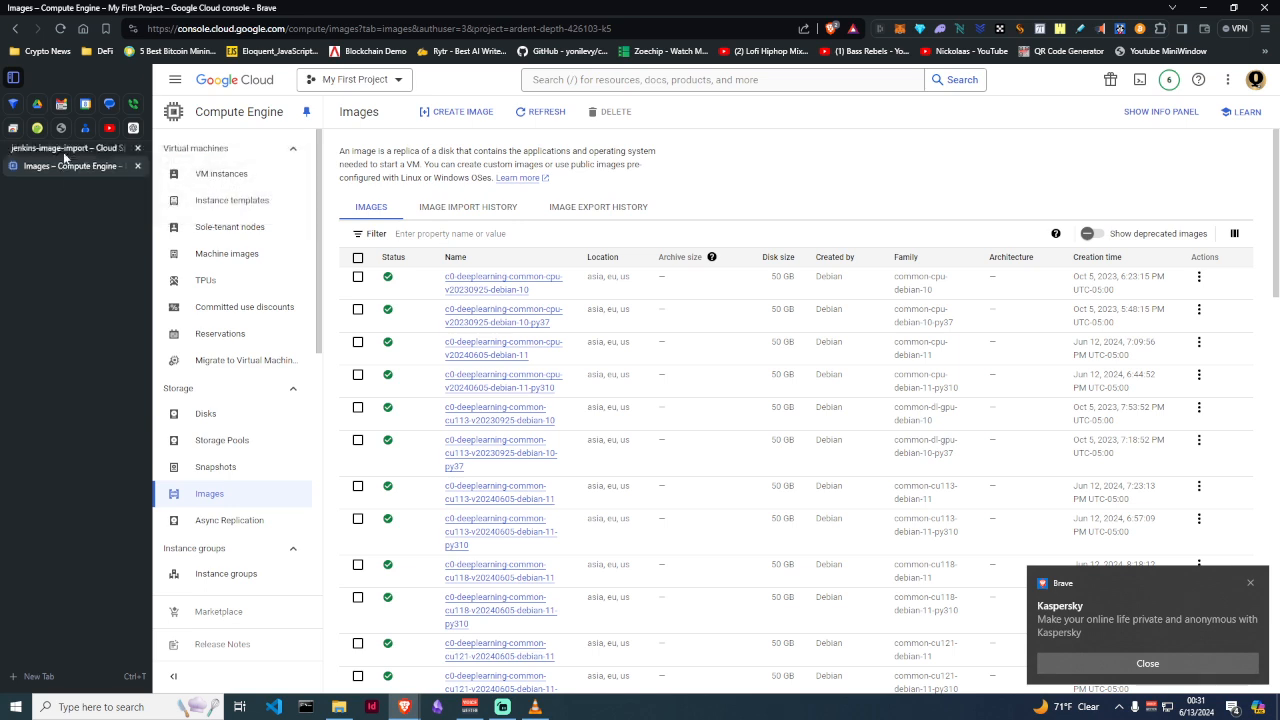
left_click(137, 154)
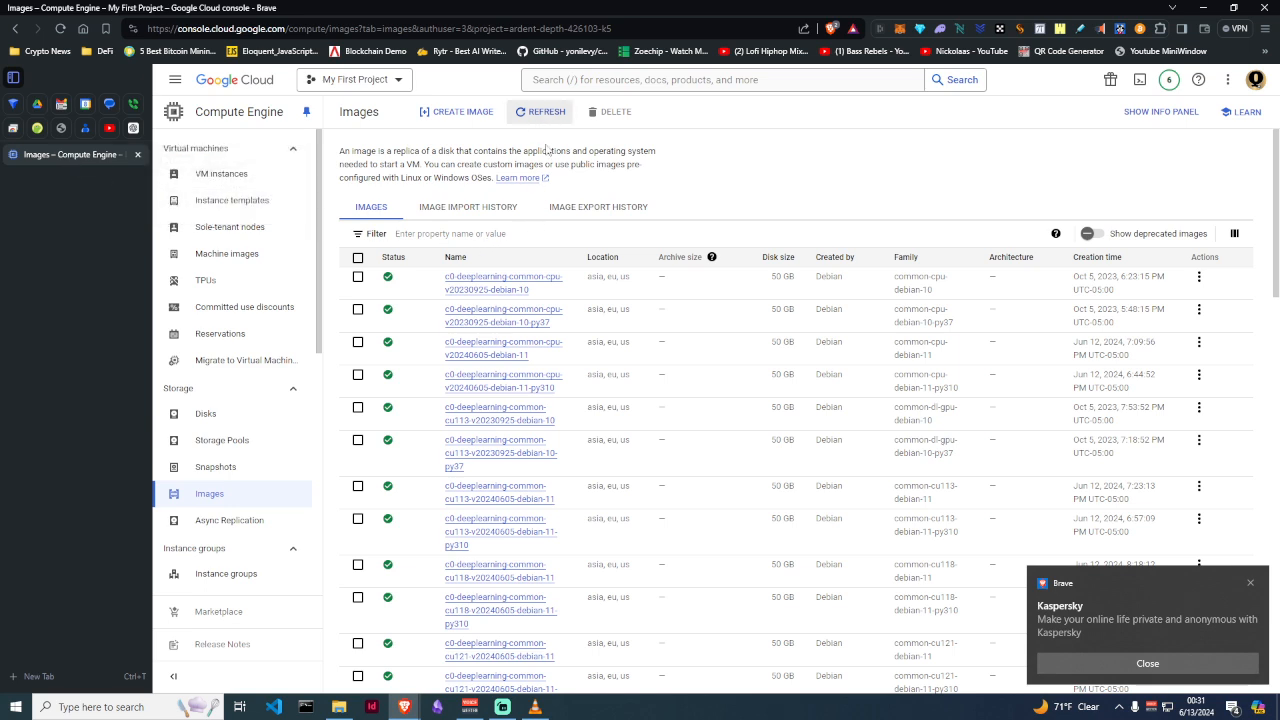
left_click(477, 210)
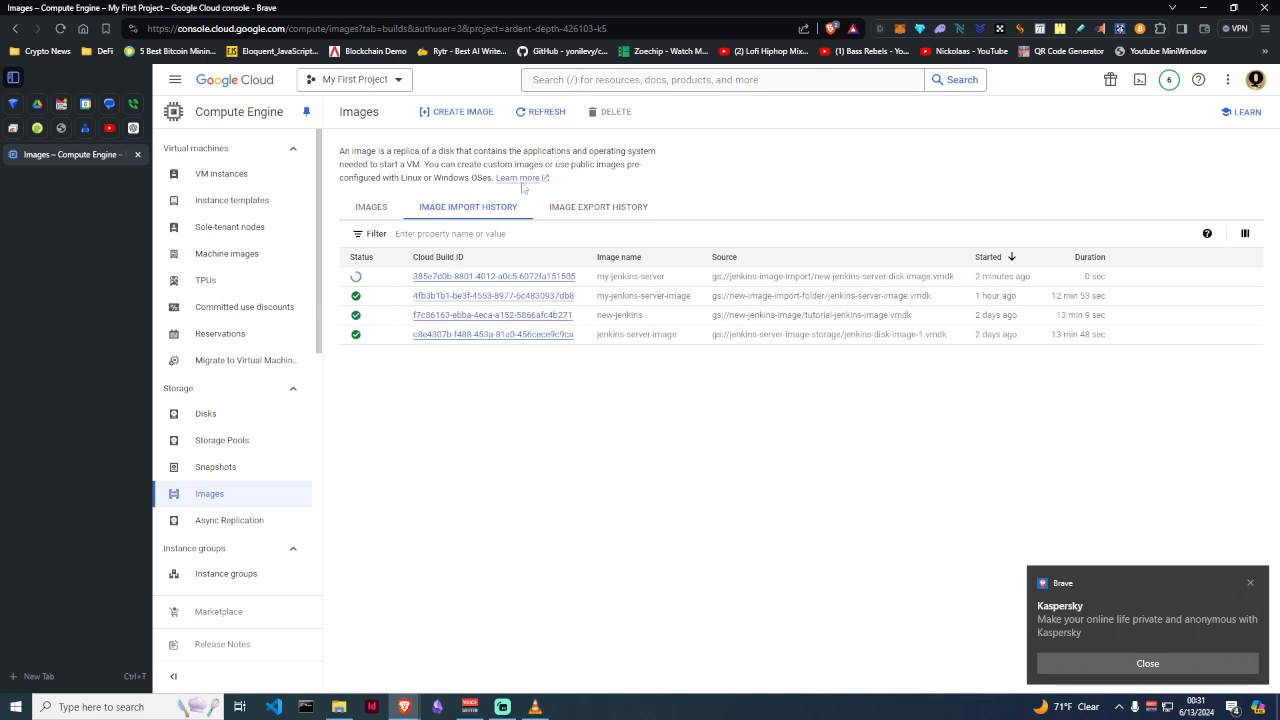
Reload the Compute Engine Images list, then bring Streamlabs Desktop to the front
left_click(378, 209)
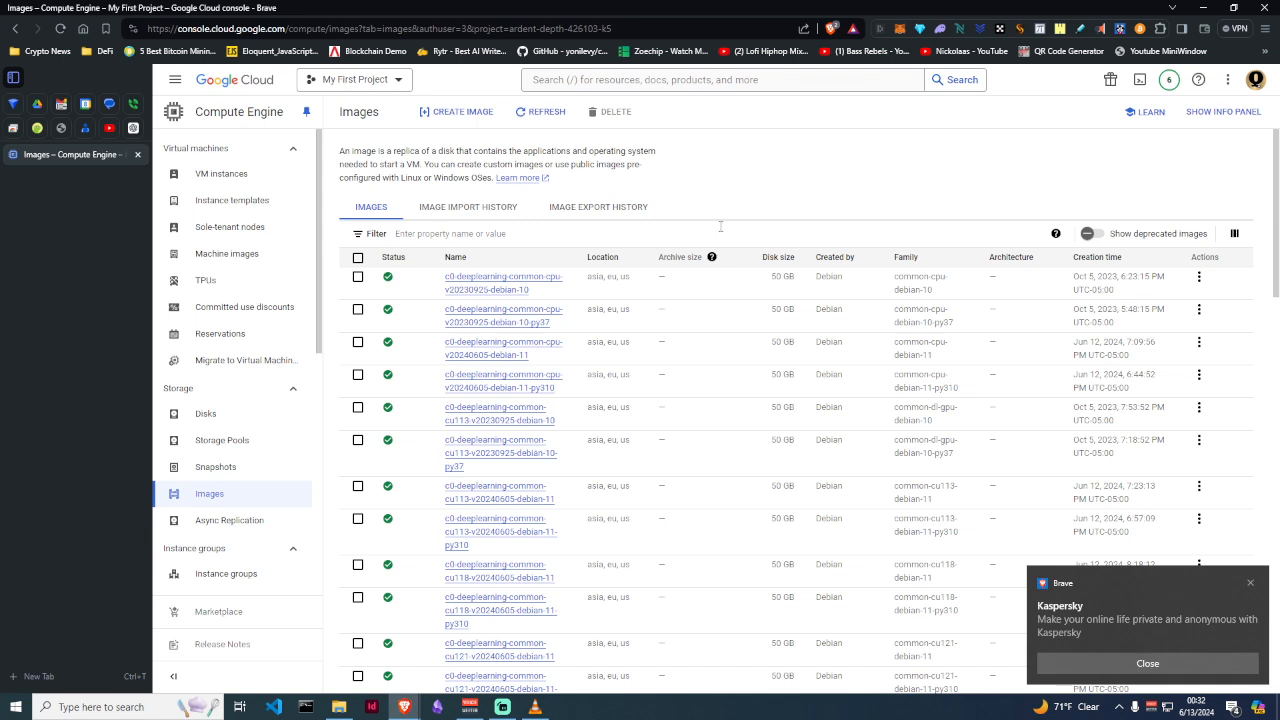
left_click(542, 115)
left_click(503, 706)
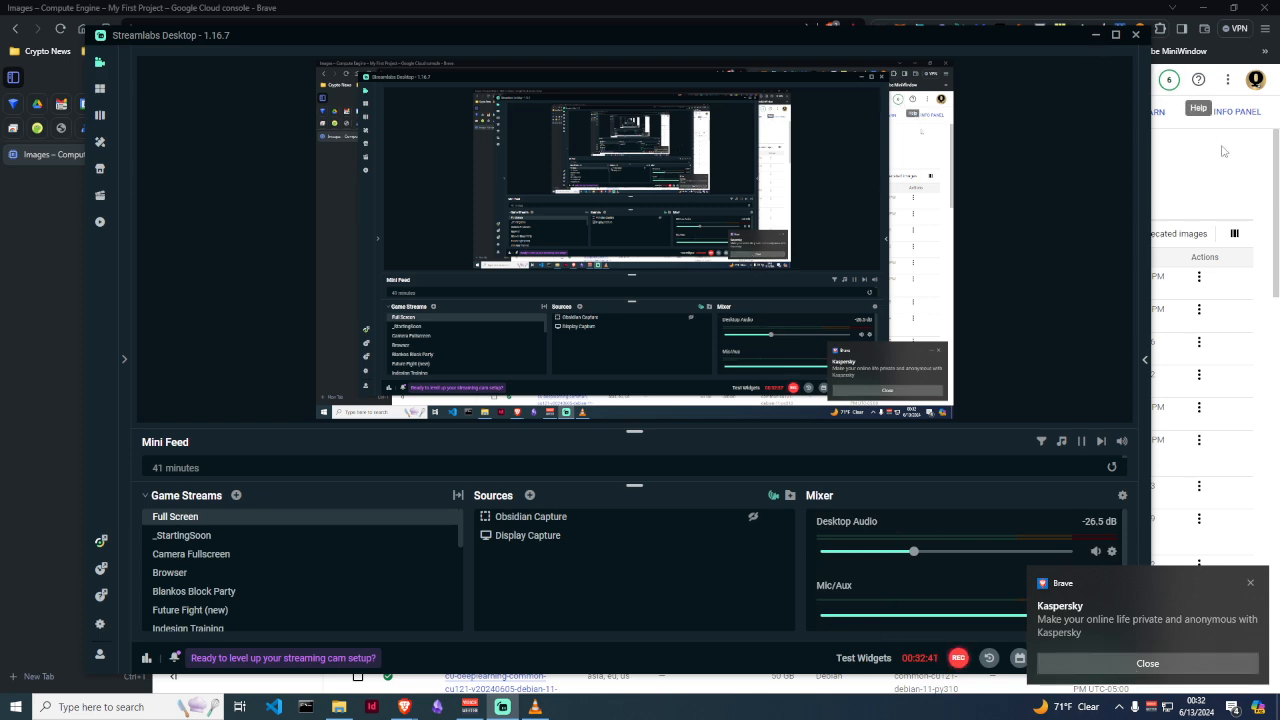
Minimize Streamlabs, dismiss the Kaspersky notification, and reload the Compute Engine Images list
left_click(1096, 38)
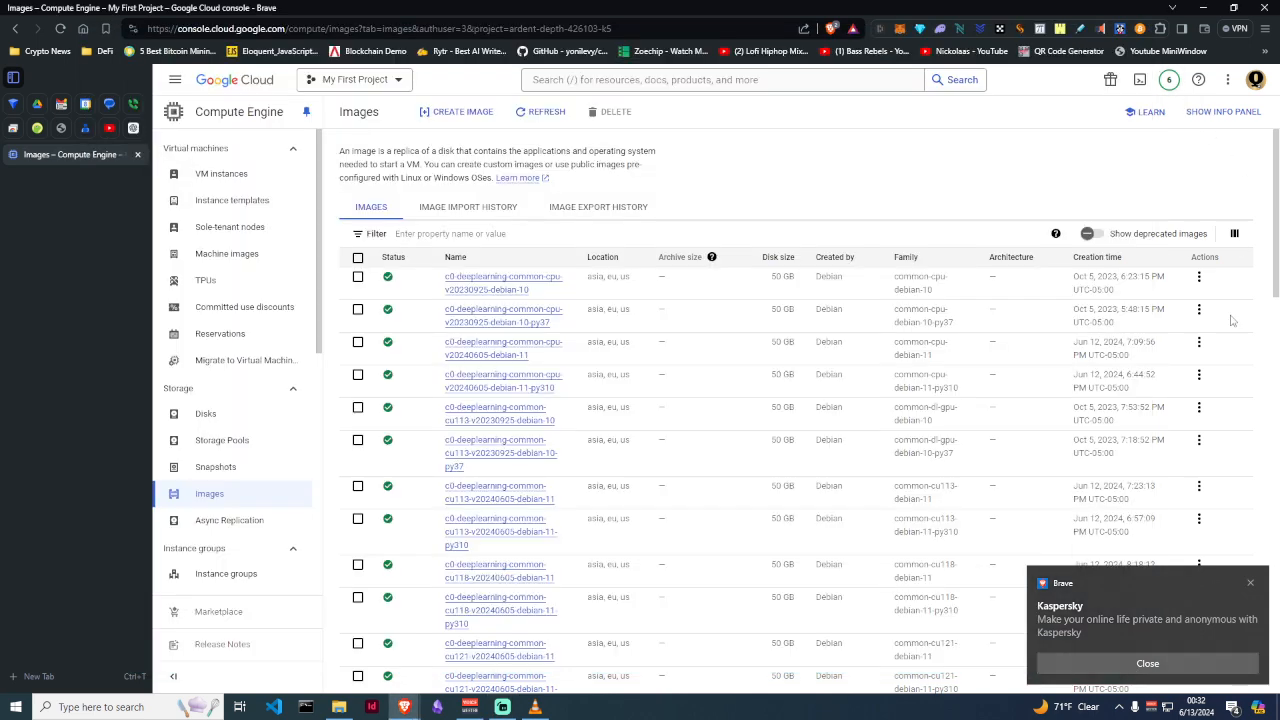
left_click(1253, 580)
left_click(552, 120)
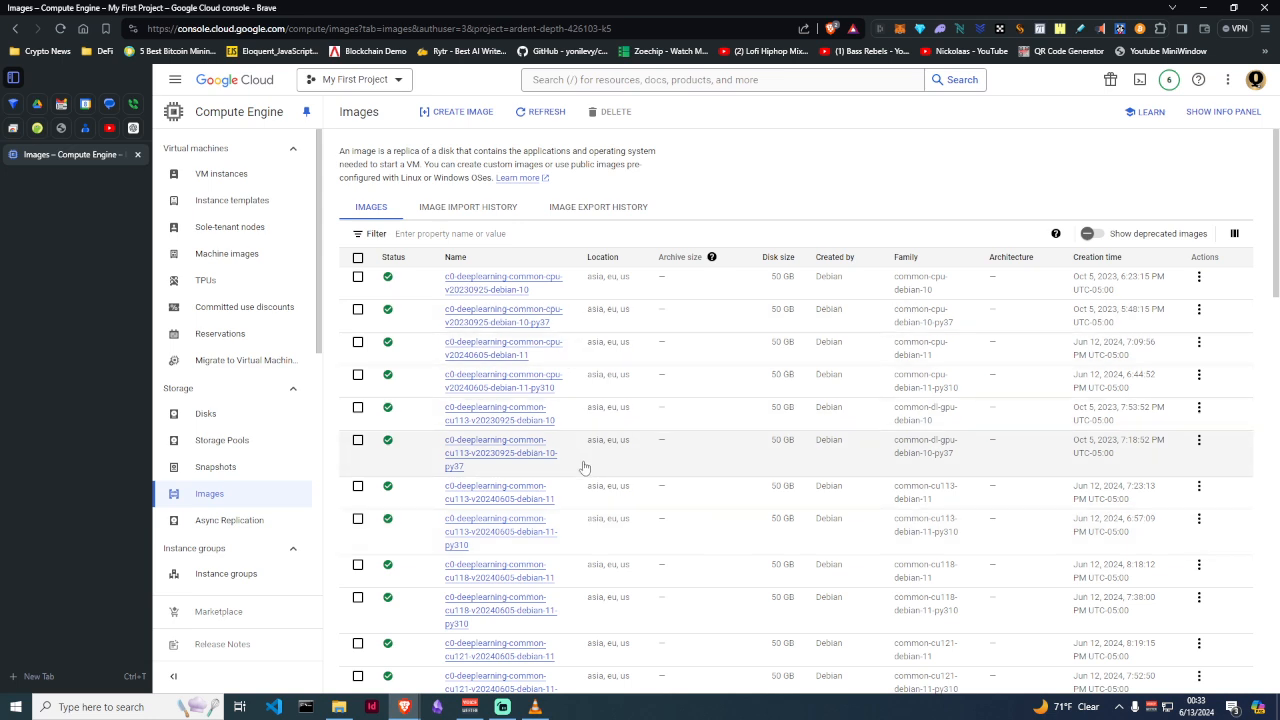
left_click(543, 112)
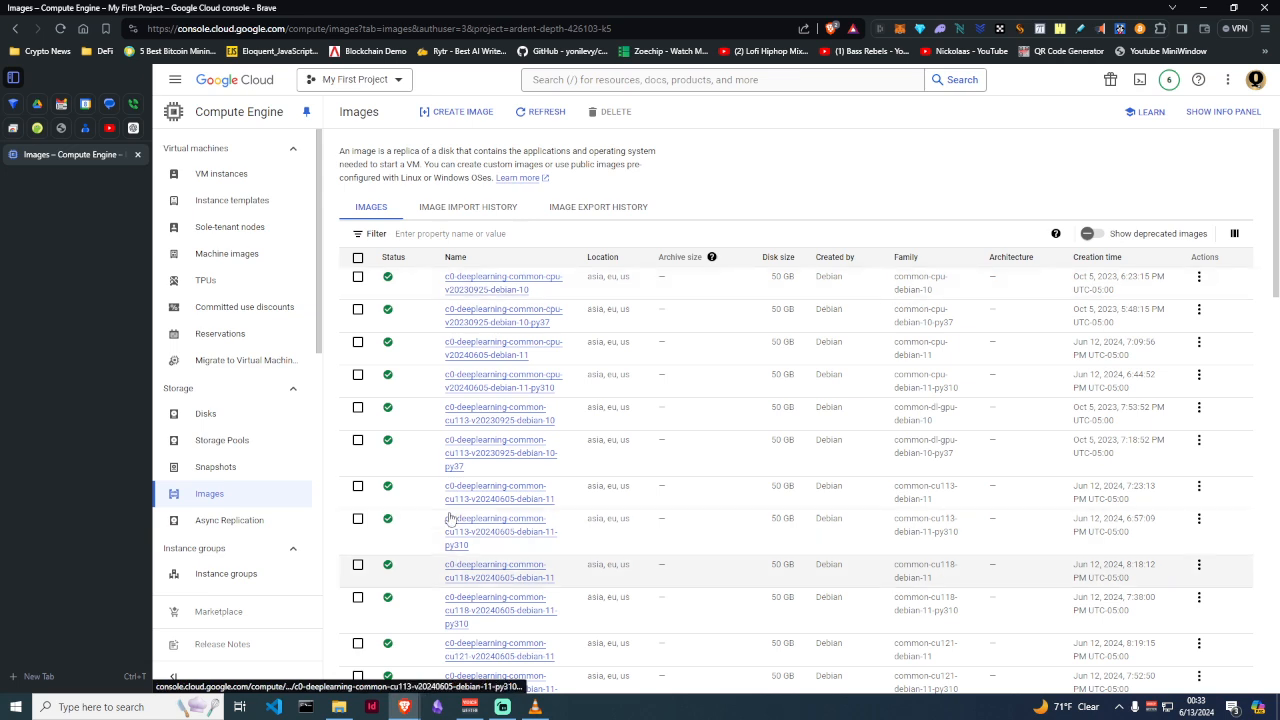
Reload the image import history to check the my-jenkins-server import's progress
left_click(466, 210)
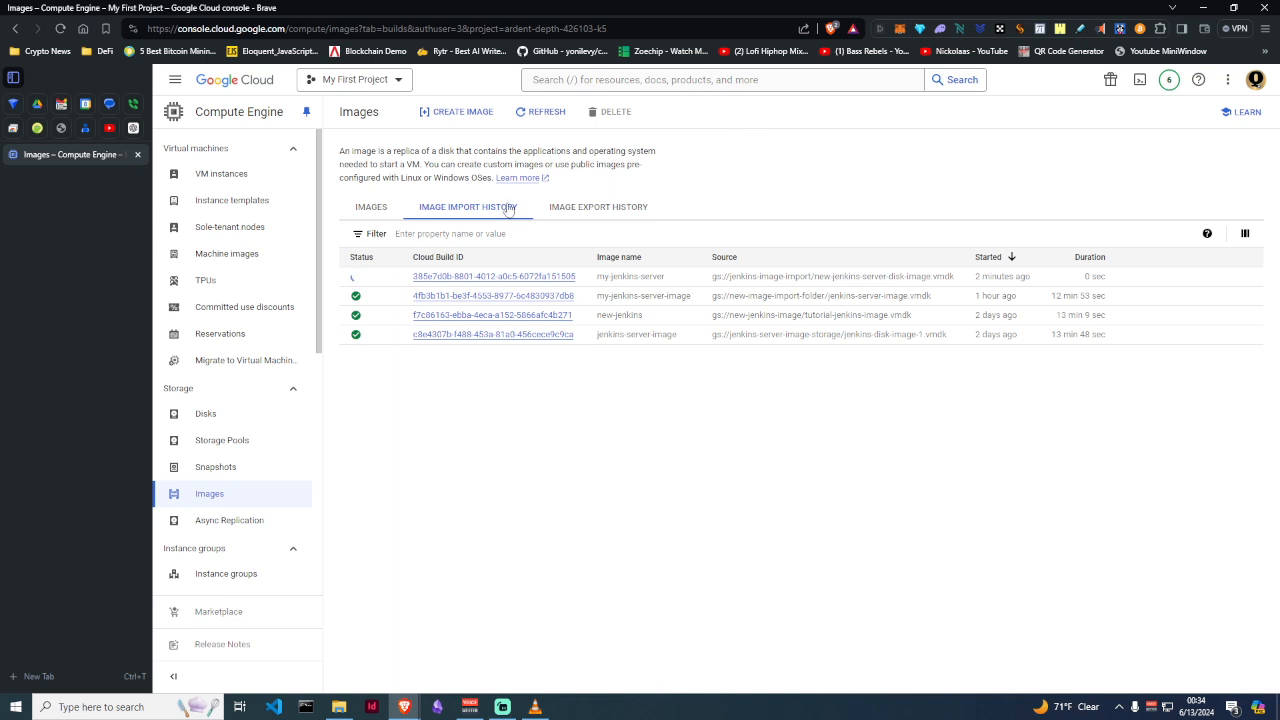
left_click(542, 116)
Return to the Images list and reload the public c0-deeplearning Debian images
left_click(373, 208)
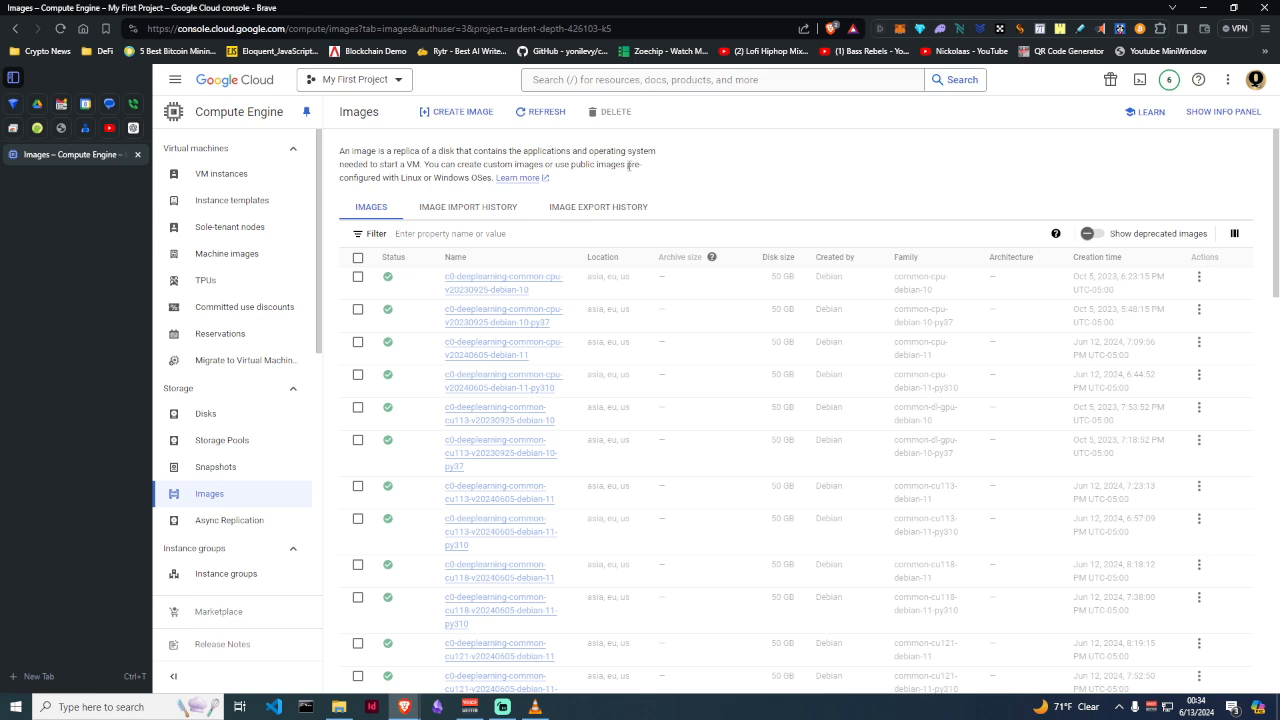
left_click(537, 115)
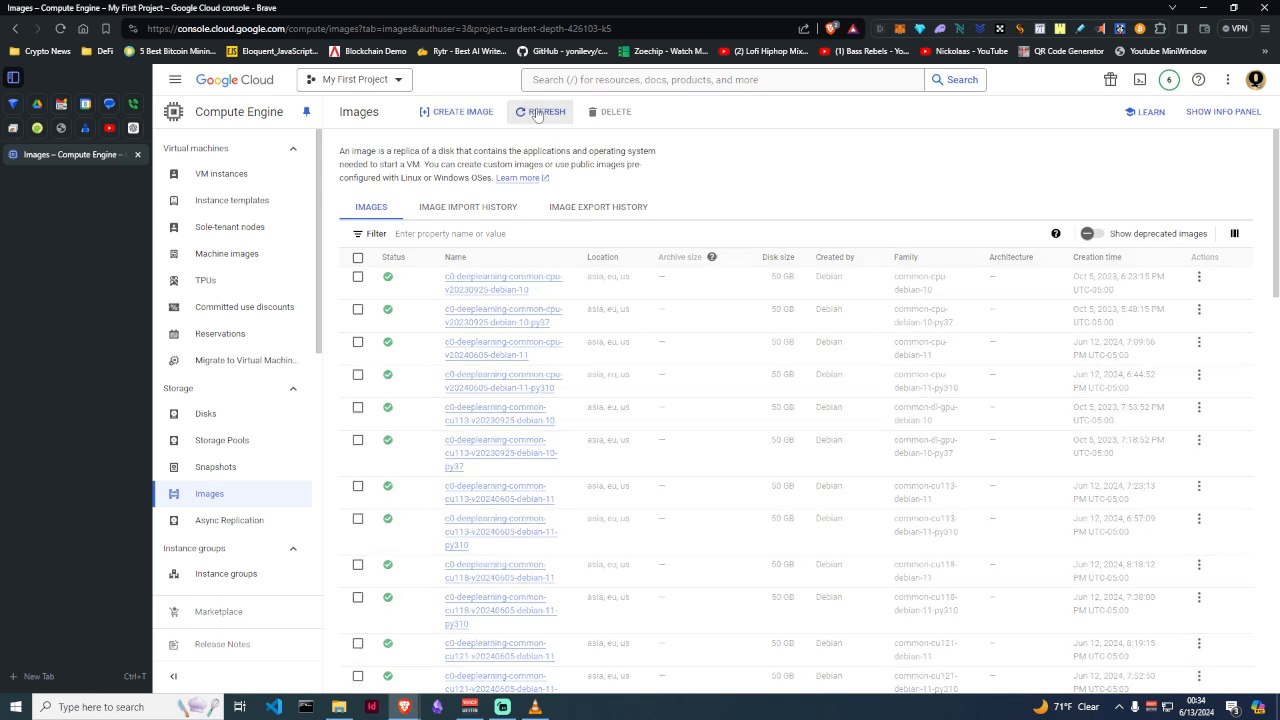